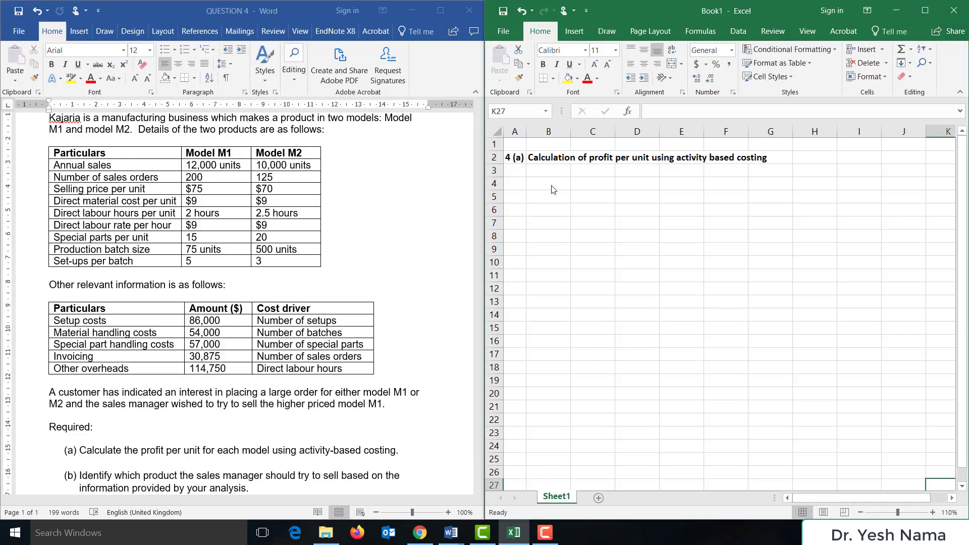
# - Add a "Number of batches" row in B8 and calculate M1's quantity in C8 as =12000/75
pyautogui.click(553, 189)
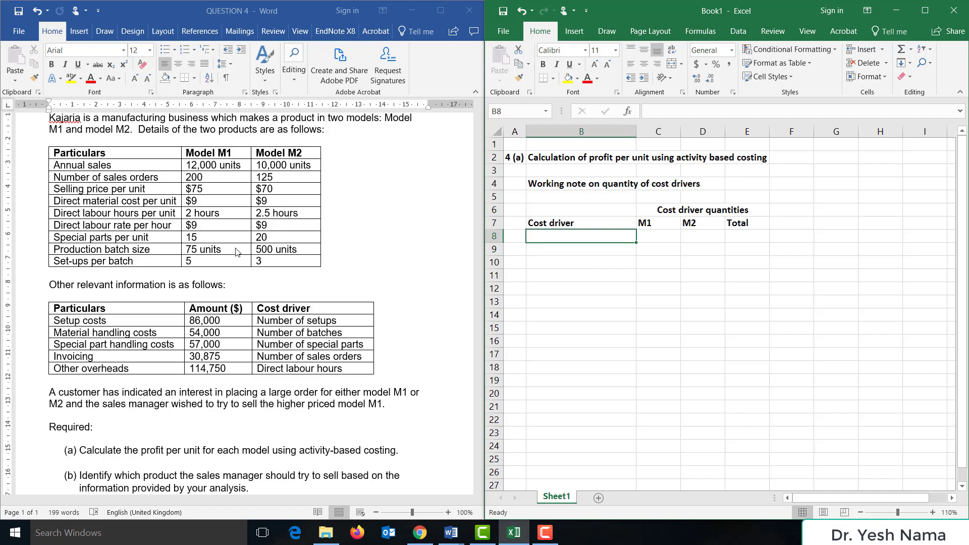
pyautogui.write('Number of batches')
pyautogui.press('Tab')
pyautogui.write('=')
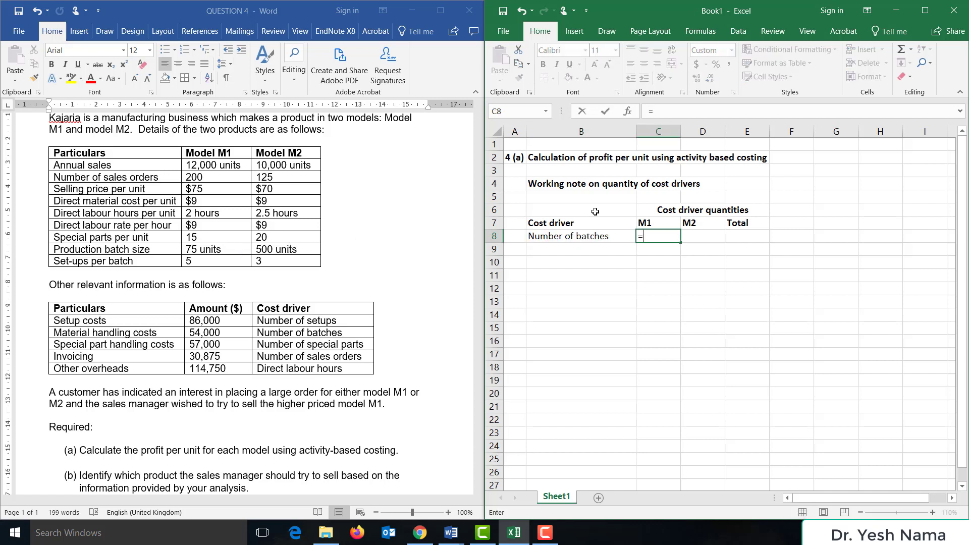
pyautogui.write('12000/')
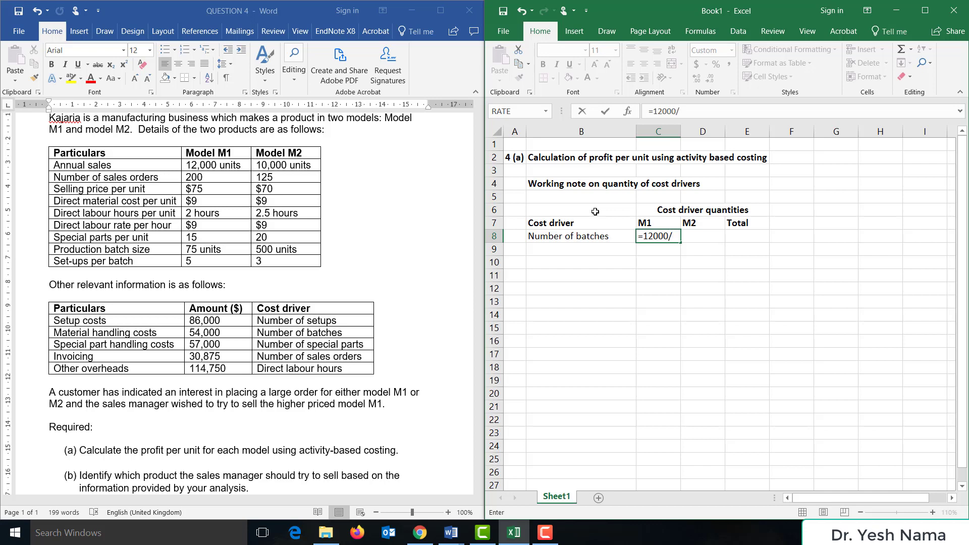
pyautogui.write('75')
pyautogui.hotkey('ctrl', 'Return')
pyautogui.press('Right')
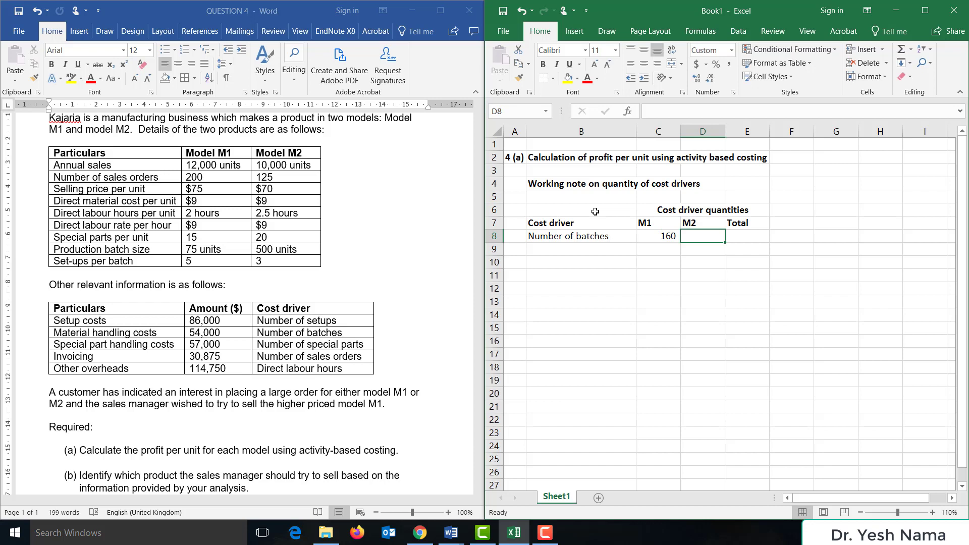
# - Calculate M2's number of batches in D8 as =10000/500
pyautogui.write('=1')
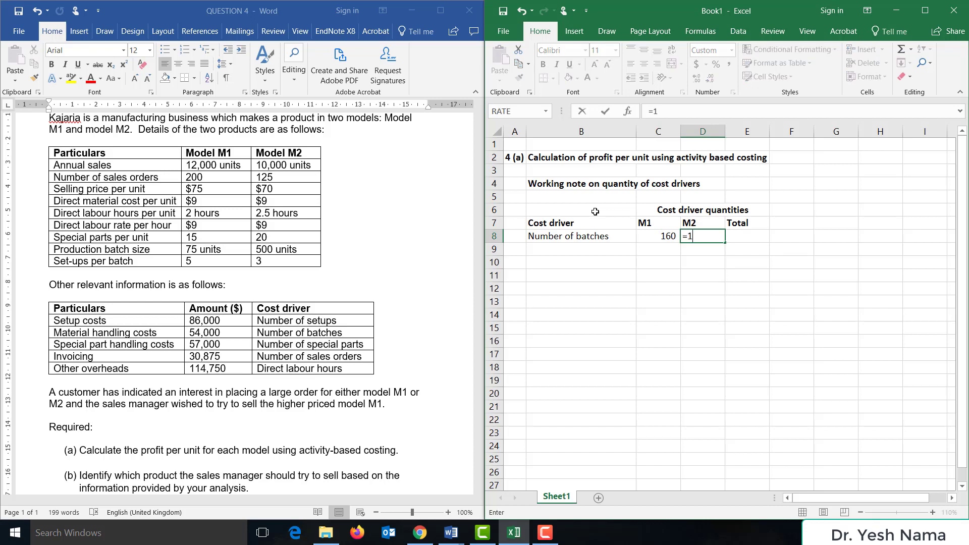
pyautogui.write('0000/500')
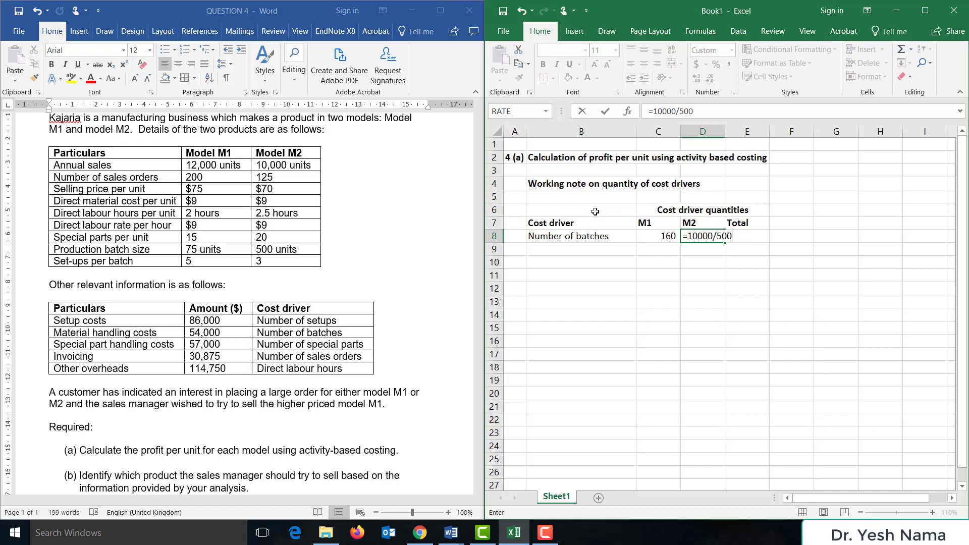
pyautogui.press('Return')
pyautogui.press('Up')
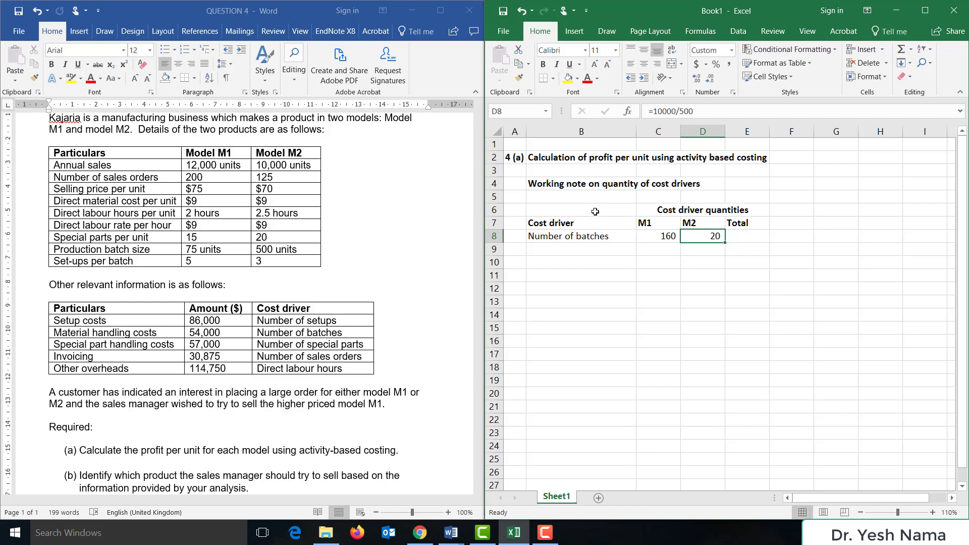
# - Total the batches of both models in E8 with a SUM of C8 and D8
pyautogui.press('Left')
pyautogui.press('Right')
pyautogui.press('Right')
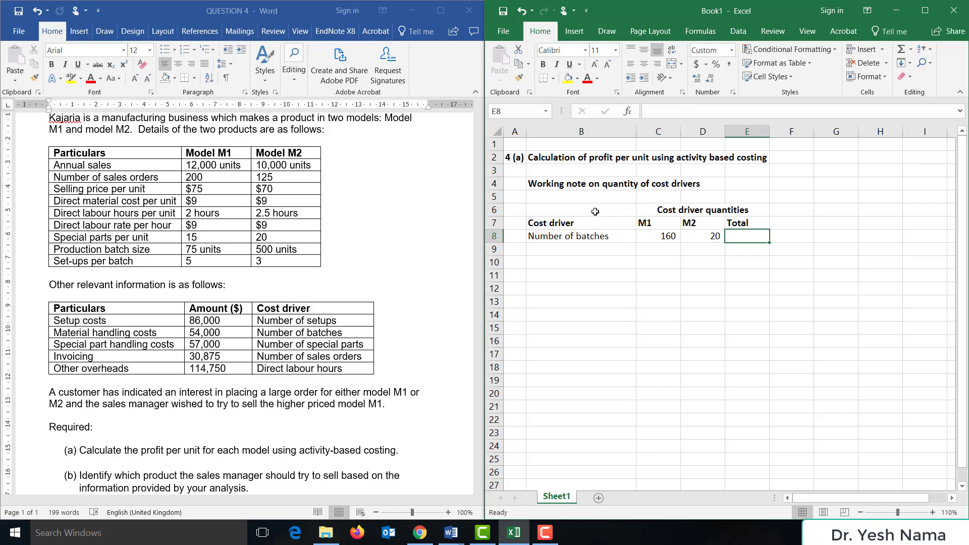
pyautogui.write('=sum(')
pyautogui.press('Left')
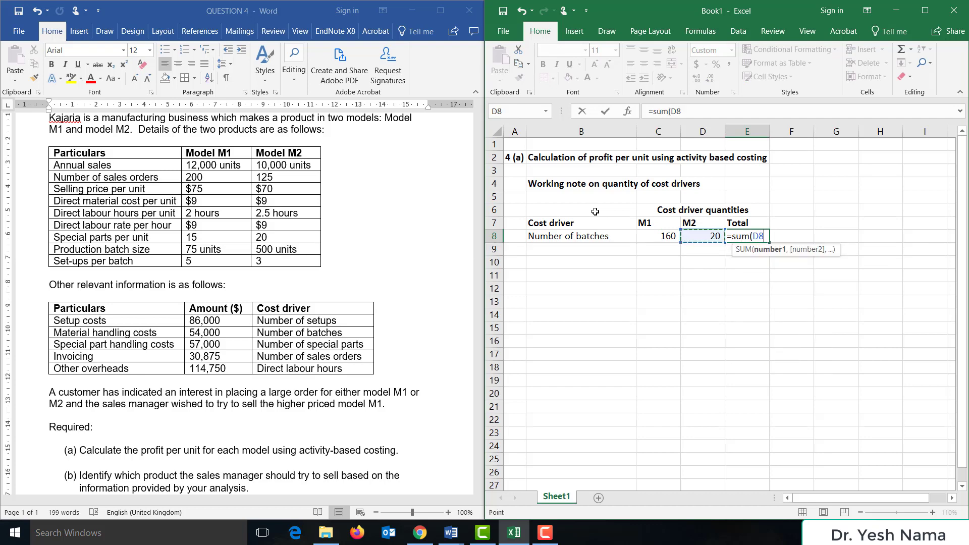
pyautogui.hotkey('shift', 'Left')
pyautogui.press('Return')
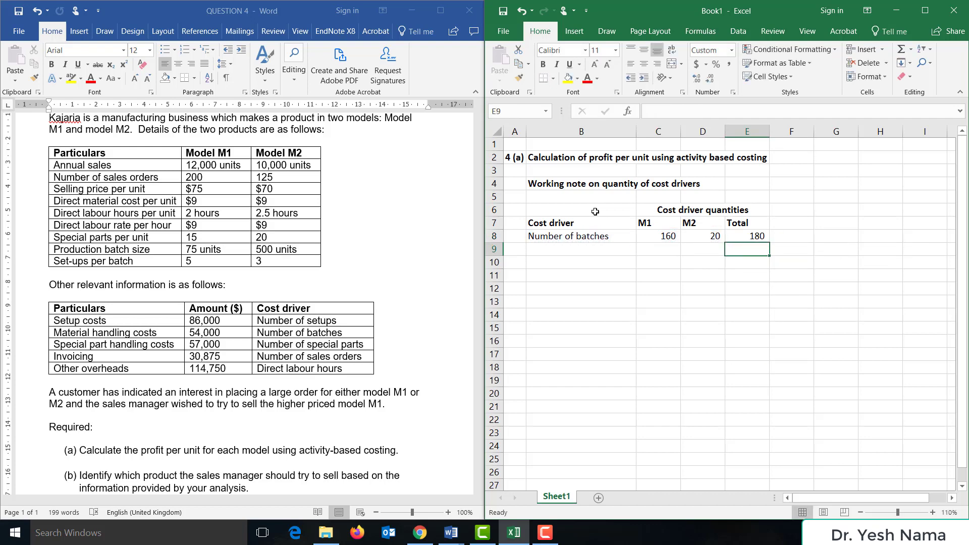
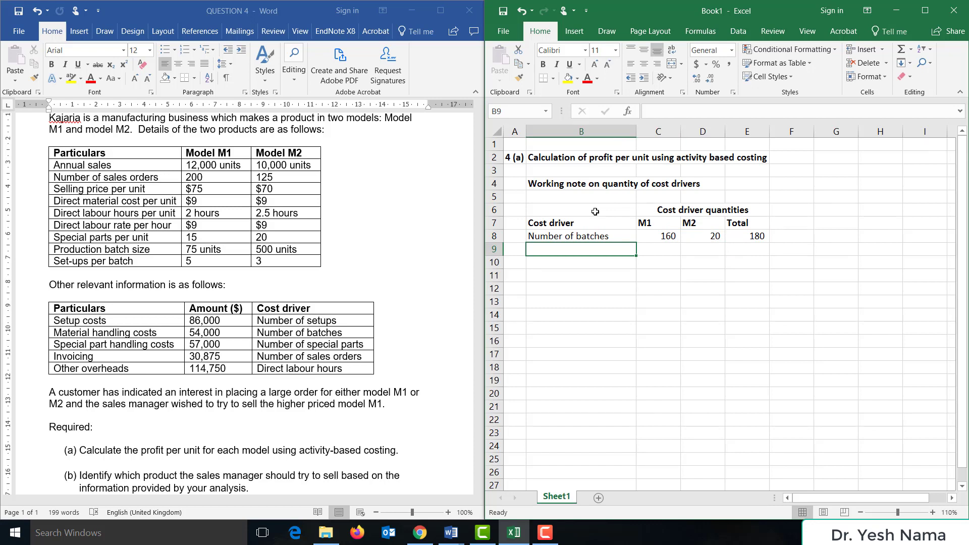
# - Enter the cost driver label "Number of set-ups" in B9 and make it bold
pyautogui.write('Number of ')
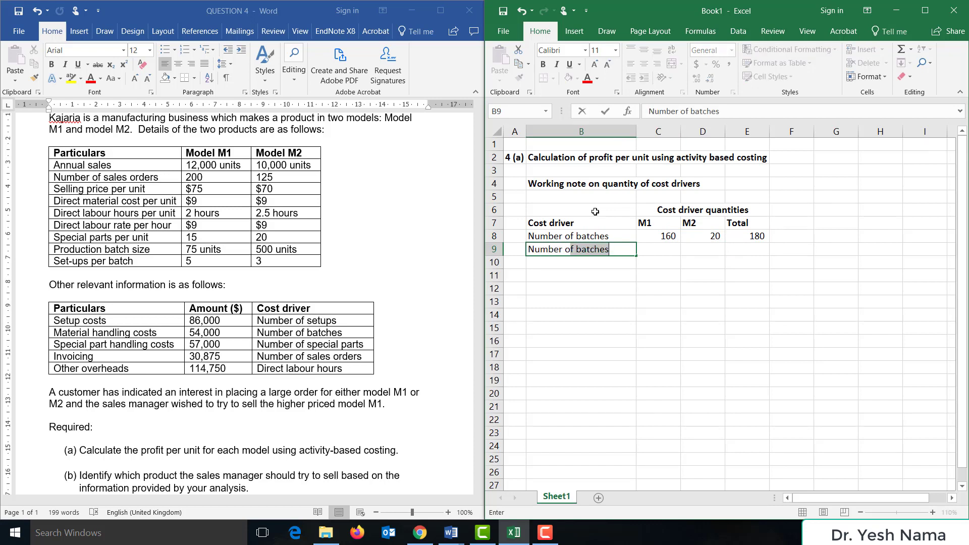
pyautogui.write('set-ups')
pyautogui.hotkey('ctrl', 'Return')
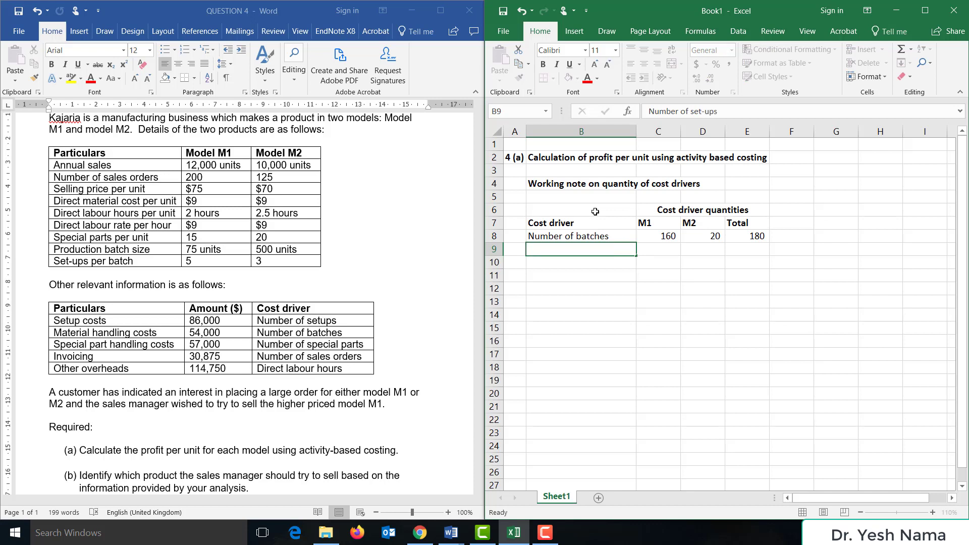
pyautogui.hotkey('ctrl', 'b')
pyautogui.press('Right')
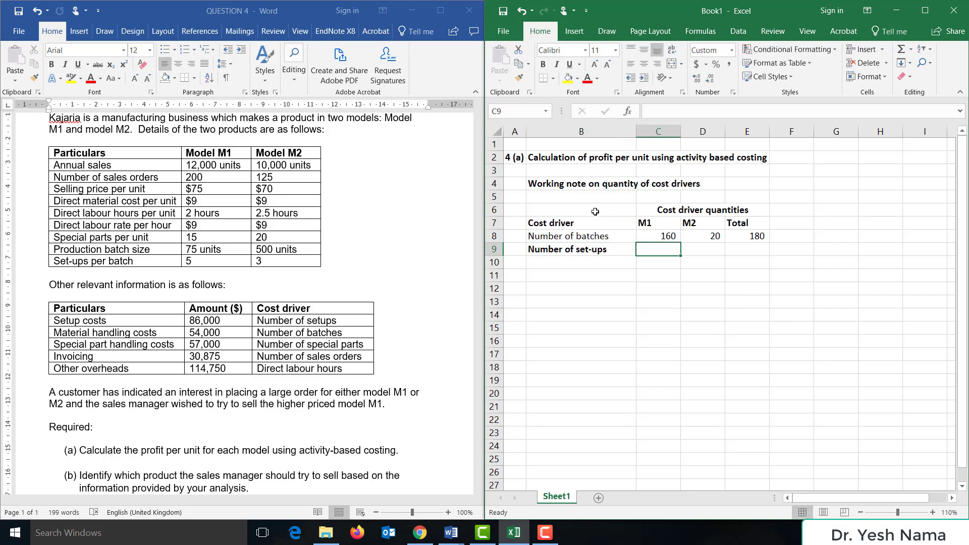
# - Calculate M1's number of set-ups in C9 by multiplying its batches in C8 by 5
pyautogui.write('=')
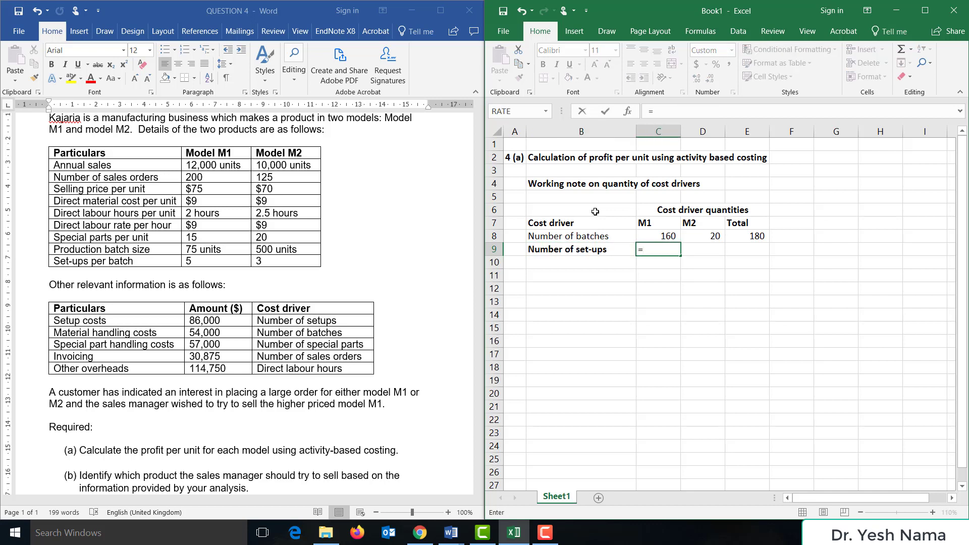
pyautogui.press('Up')
pyautogui.write('*')
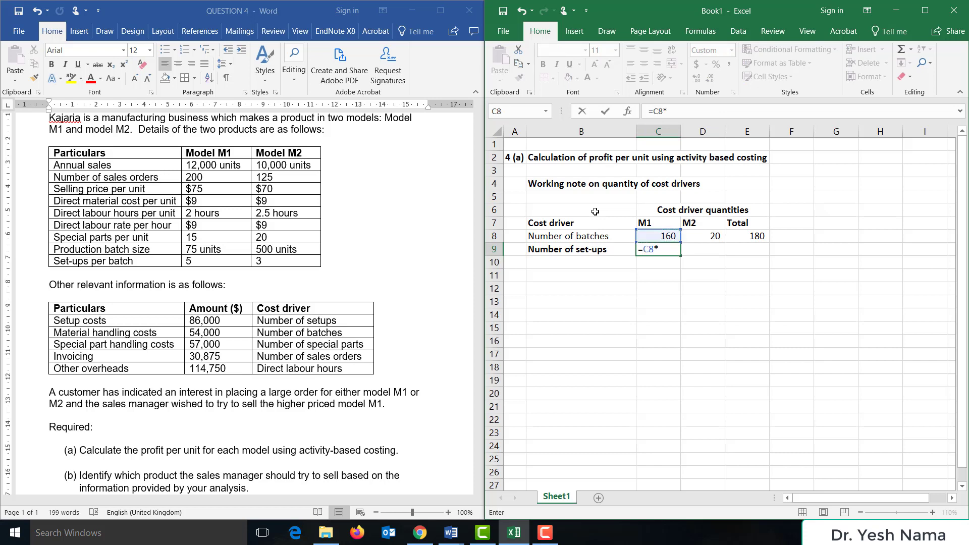
pyautogui.write('5')
pyautogui.hotkey('ctrl', 'Return')
pyautogui.press('Right')
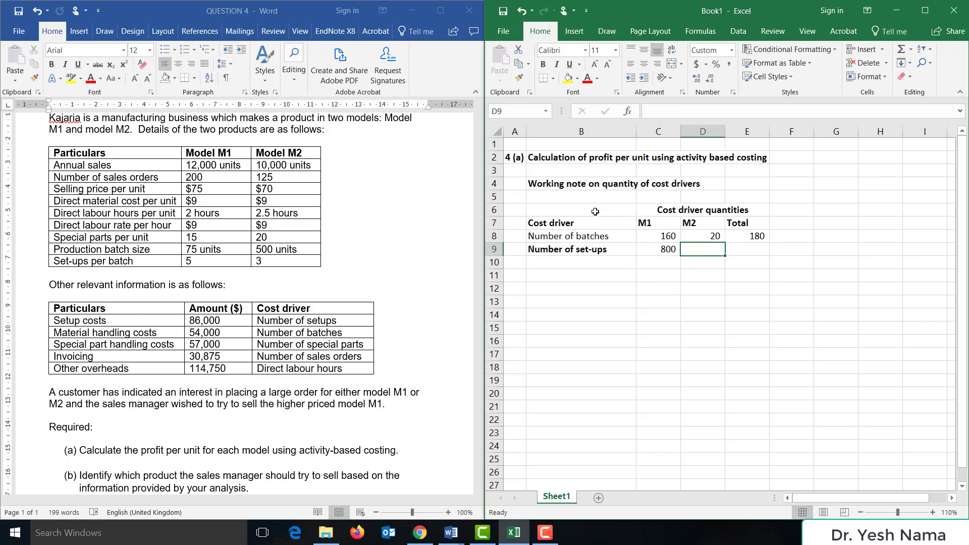
# - Calculate M2's number of set-ups in D9 by multiplying its batches in D8 by 3
pyautogui.write('=')
pyautogui.press('Up')
pyautogui.write('*')
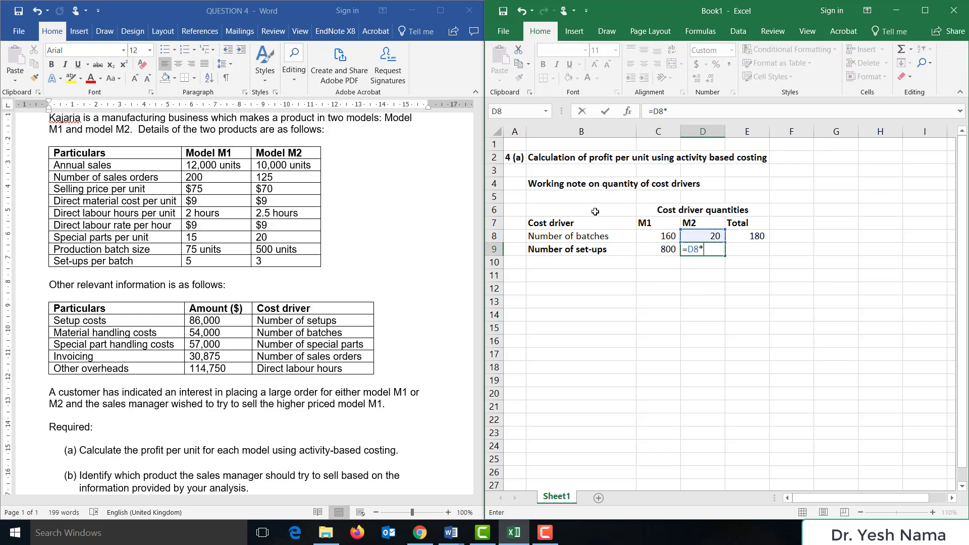
pyautogui.write('3')
pyautogui.press('Right')
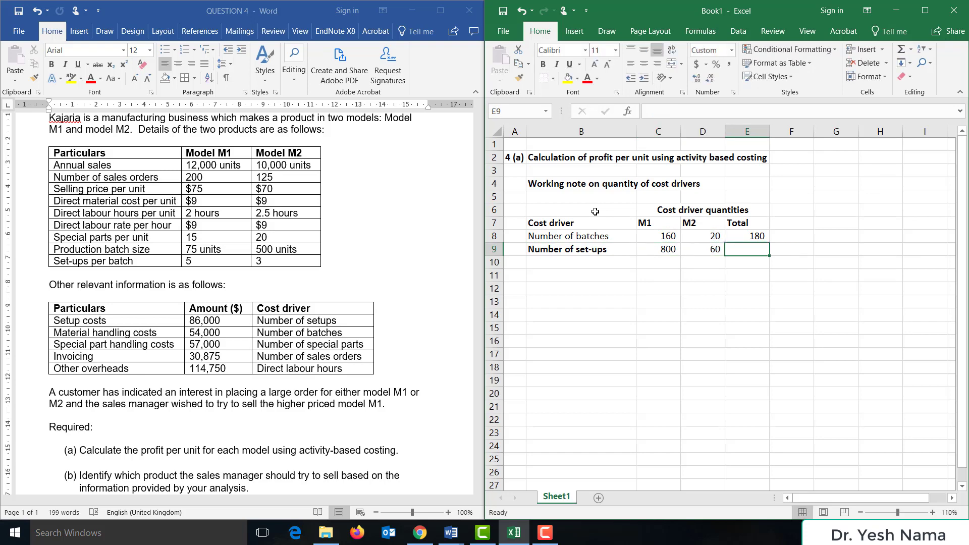
# - Sum the set-ups of both models in E9 and remove the bold from the label in B9
pyautogui.hotkey('alt', '=')
pyautogui.hotkey('ctrl', 'Return')
pyautogui.press('Left')
pyautogui.press('Left')
pyautogui.press('Left')
pyautogui.hotkey('ctrl', 'b')
# - Add a "Number of special parts" row in B10 and calculate M1's quantity in C10 as =15*12000
pyautogui.press('Down')
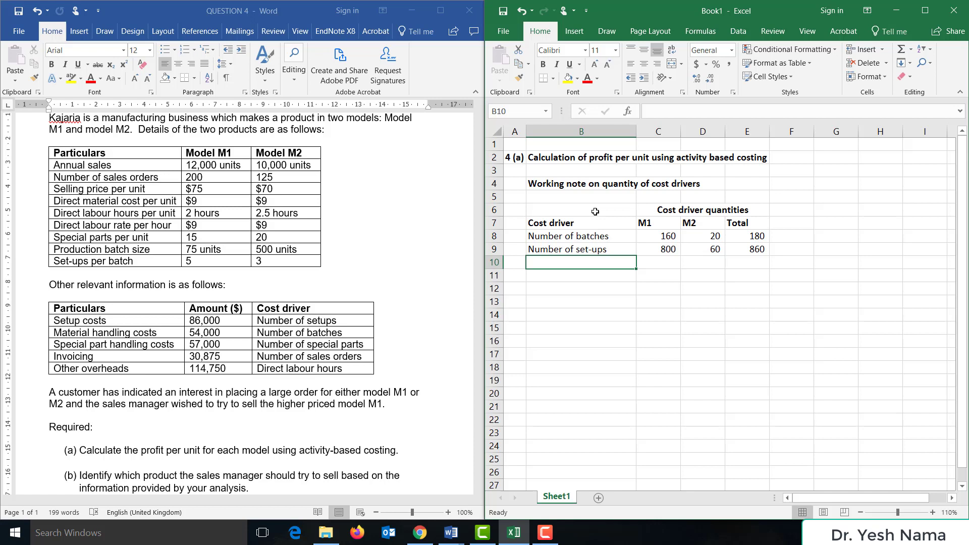
pyautogui.write('Numb')
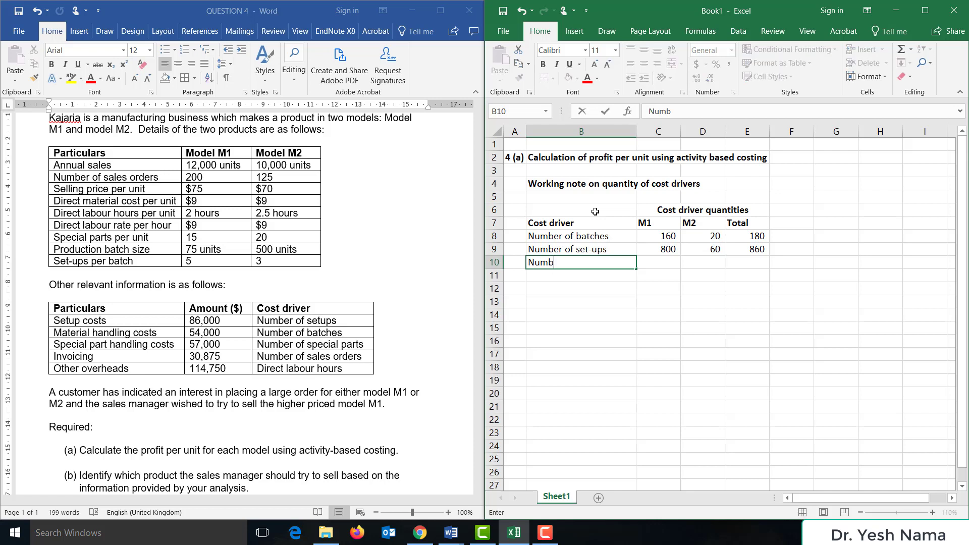
pyautogui.write('er of special parts')
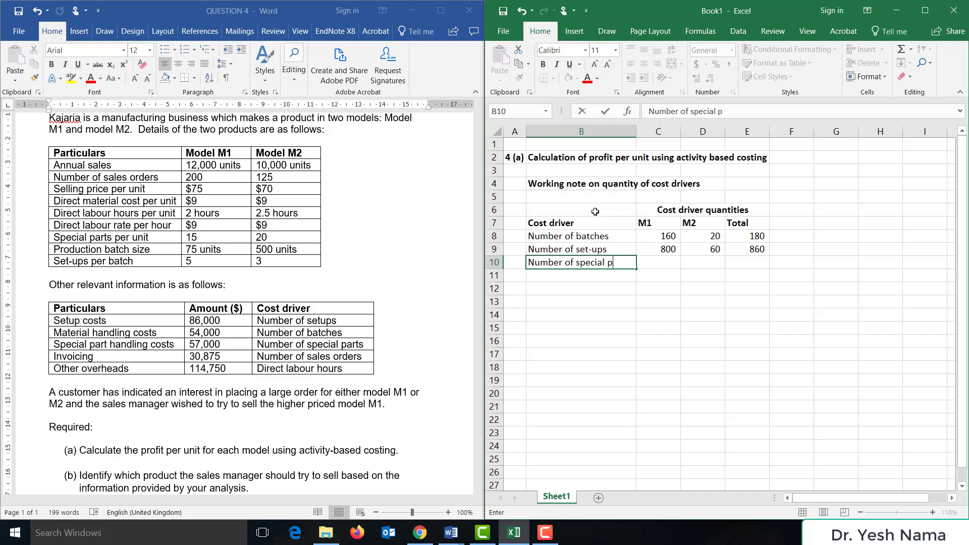
pyautogui.press('Tab')
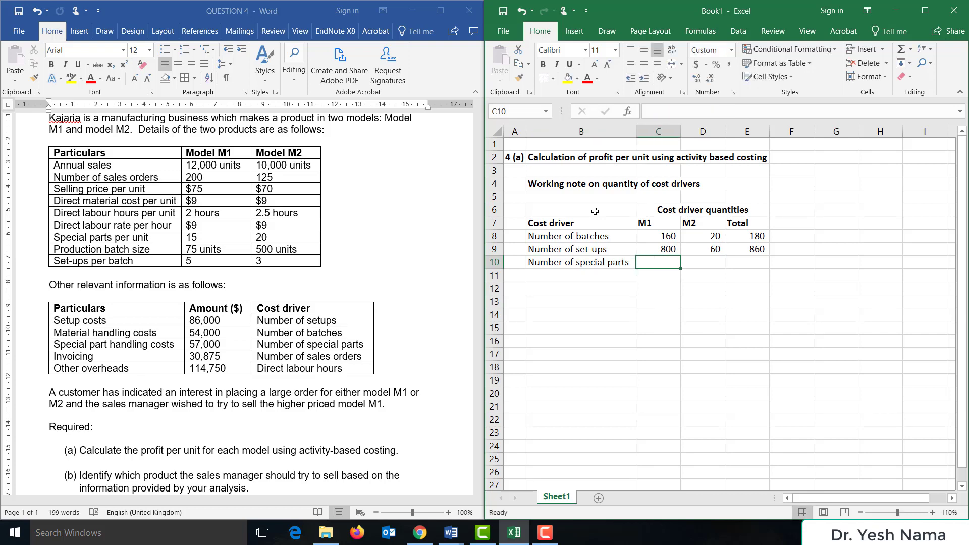
pyautogui.write('=15')
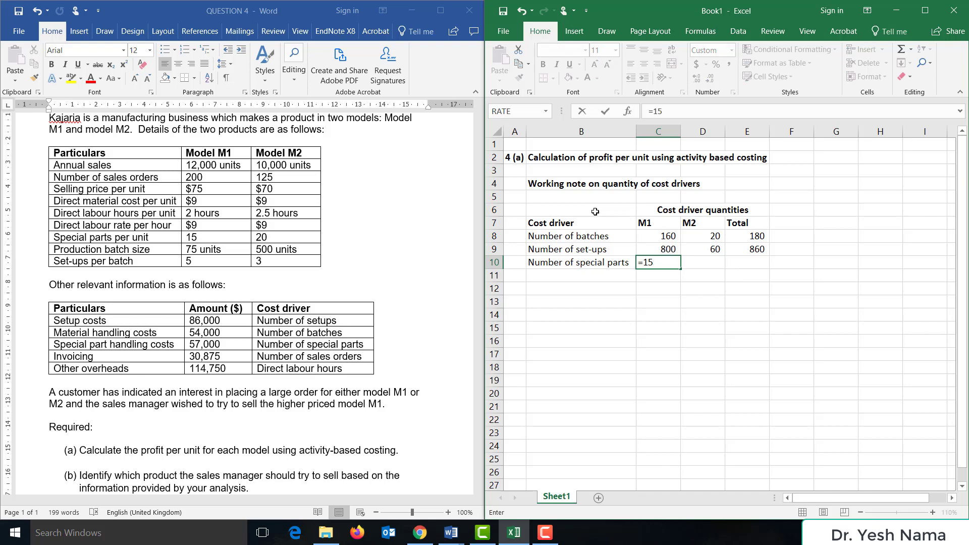
pyautogui.write('*120000')
pyautogui.press('BackSpace')
pyautogui.hotkey('ctrl', 'Return')
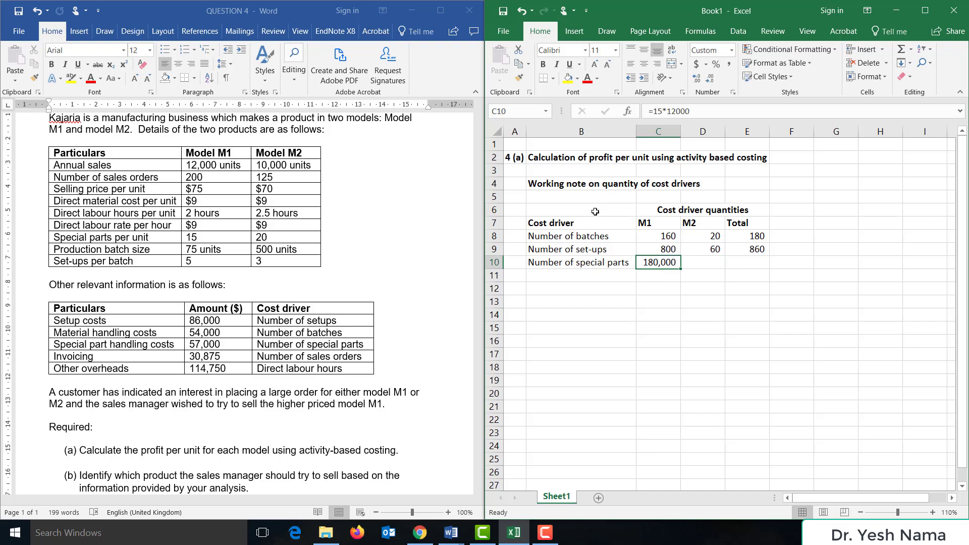
# - Calculate M2's special parts in D10 as =20*10000 and fill the total formula from E9 down to E10
pyautogui.press('Right')
pyautogui.write('=')
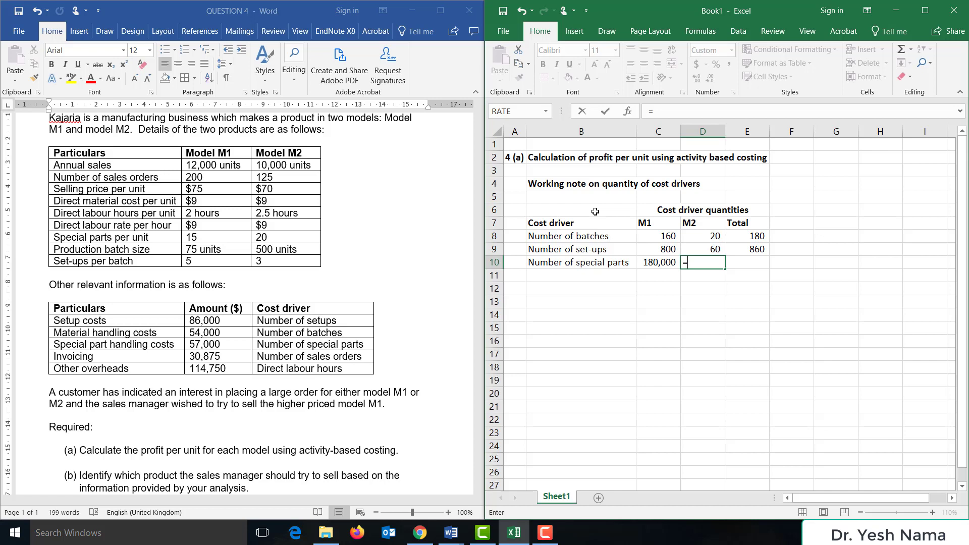
pyautogui.write('20*10000')
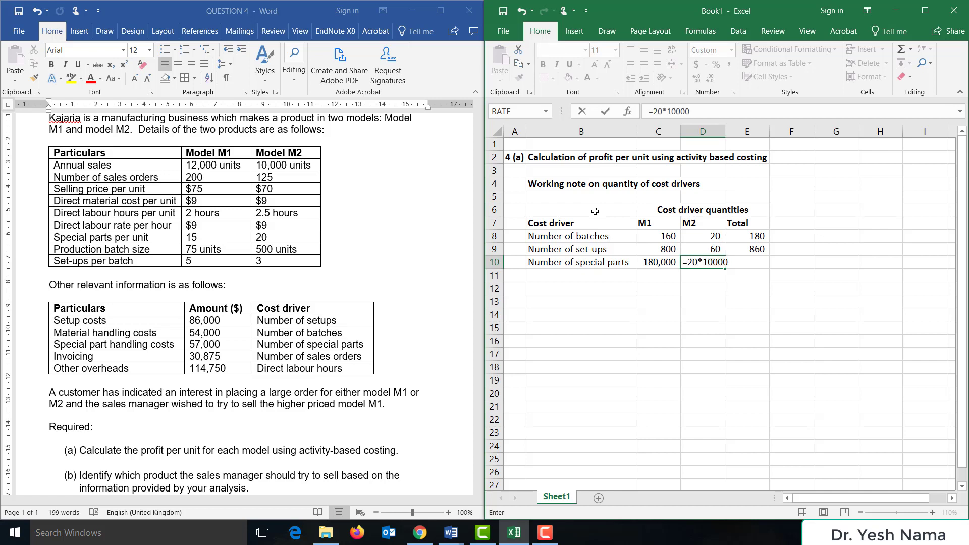
pyautogui.press('Tab')
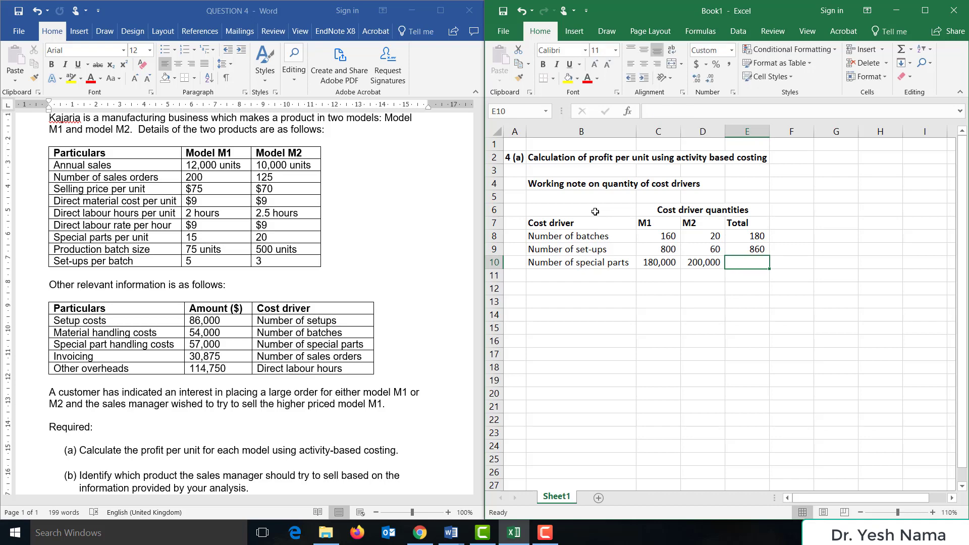
pyautogui.hotkey('shift', 'Up')
pyautogui.hotkey('ctrl', 'd')
# - Add a "Number of sales orders" row in B11 and enter 200 for M1 in C11
pyautogui.press('Down')
pyautogui.press('Left')
pyautogui.press('Left')
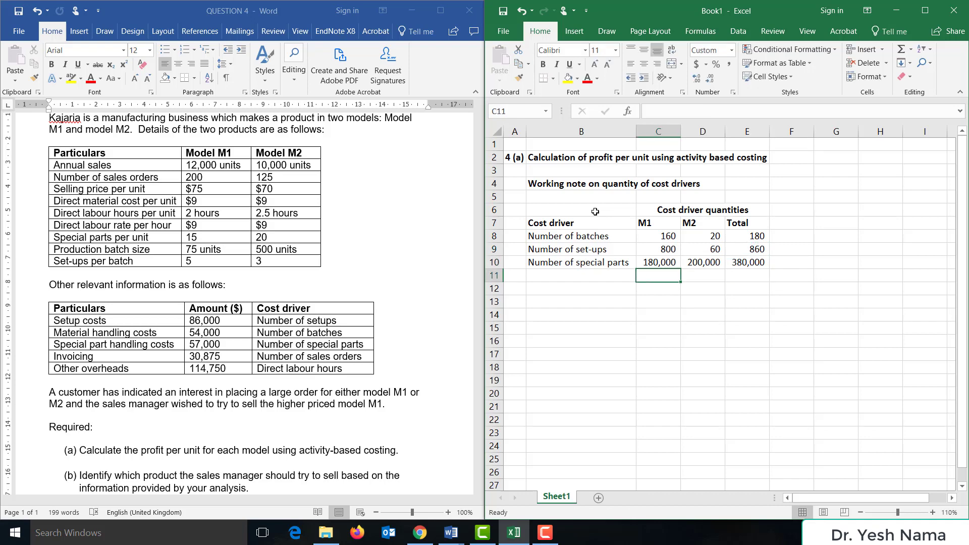
pyautogui.press('Left')
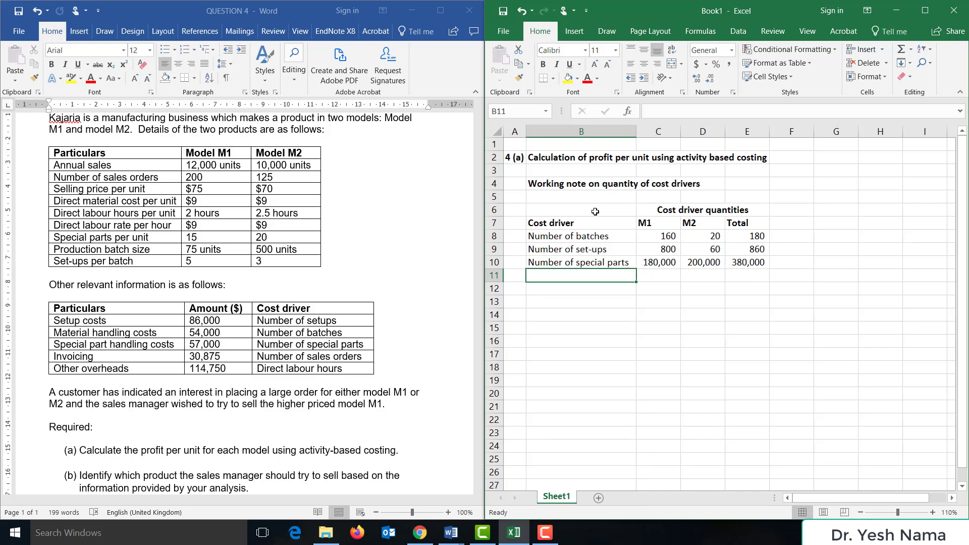
pyautogui.write('N')
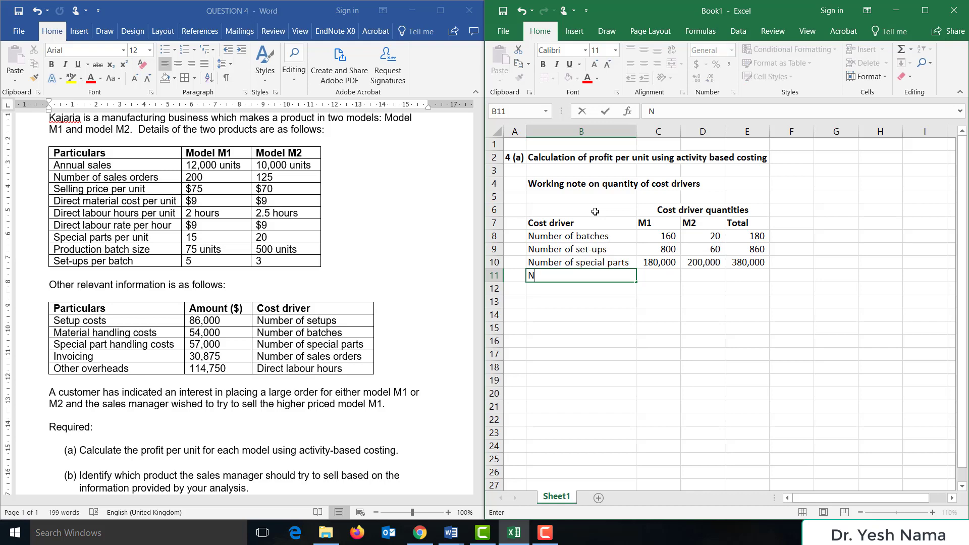
pyautogui.write('umber of sales orders')
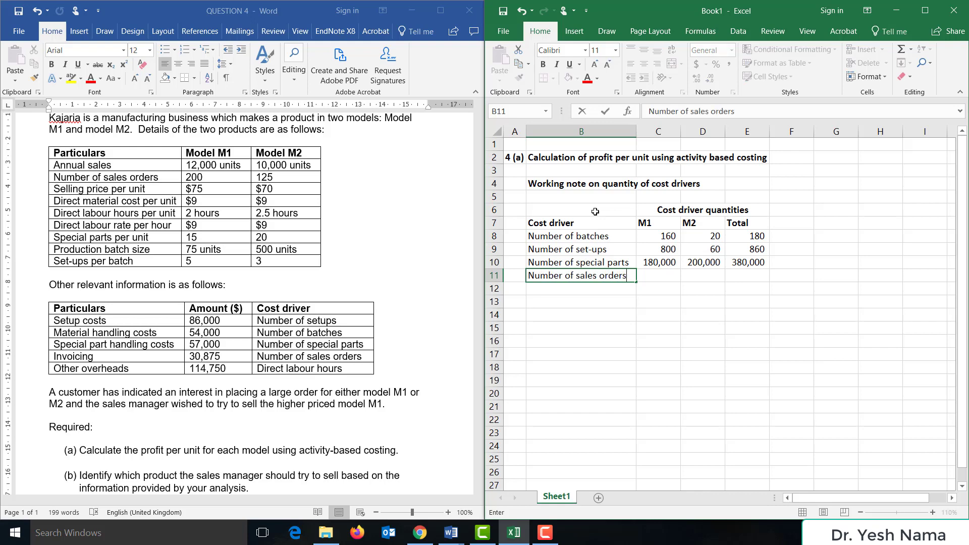
pyautogui.press('Tab')
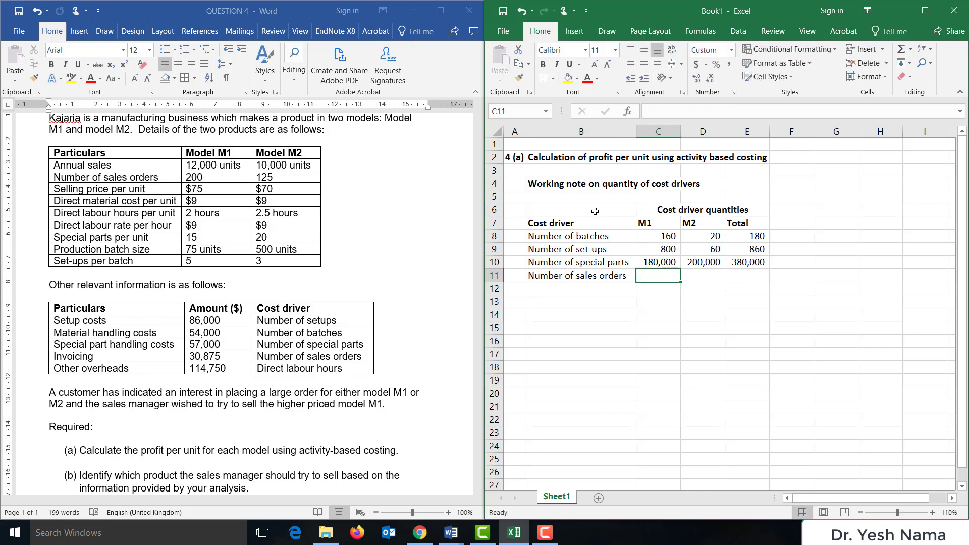
pyautogui.write('200')
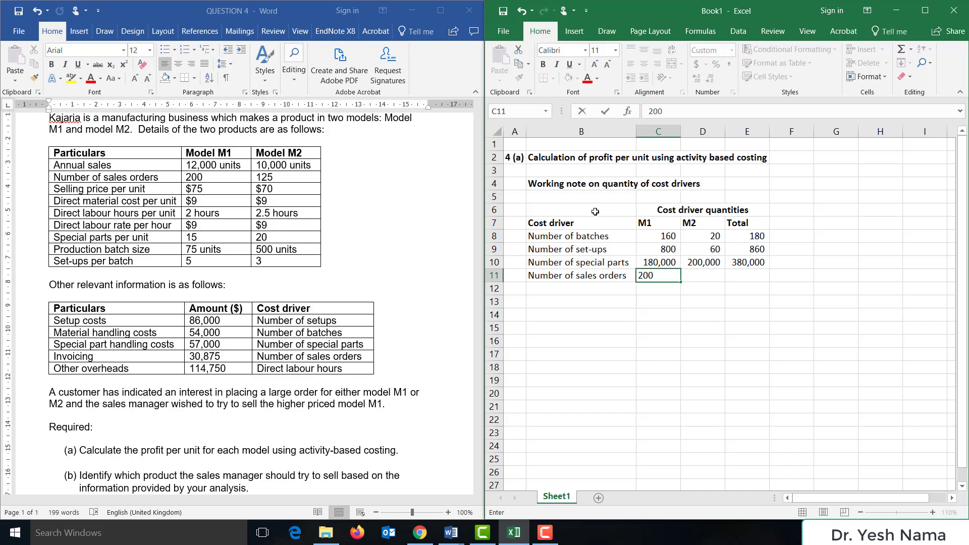
pyautogui.press('Tab')
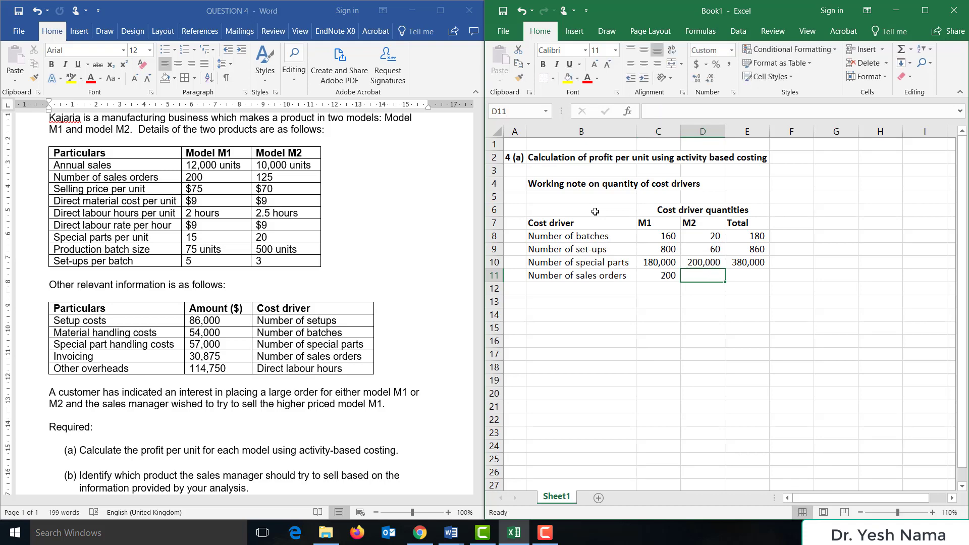
# - Enter 125 as M2's number of sales orders in D11 and copy the total formula from E10 into E11
pyautogui.write('125')
pyautogui.press('Tab')
pyautogui.press('Up')
pyautogui.hotkey('ctrl', 'c')
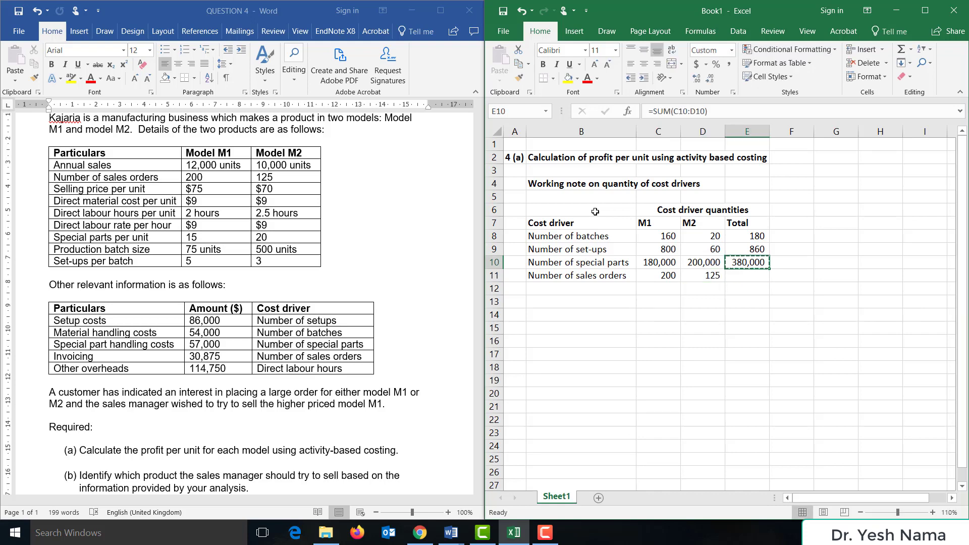
pyautogui.press('Down')
pyautogui.hotkey('ctrl', 'v')
pyautogui.press('Escape')
# - Add a "Direct labour hours" row in B12 and calculate M1's hours in C12 as =2*12000
pyautogui.press('Down')
pyautogui.press('Left')
pyautogui.press('Left')
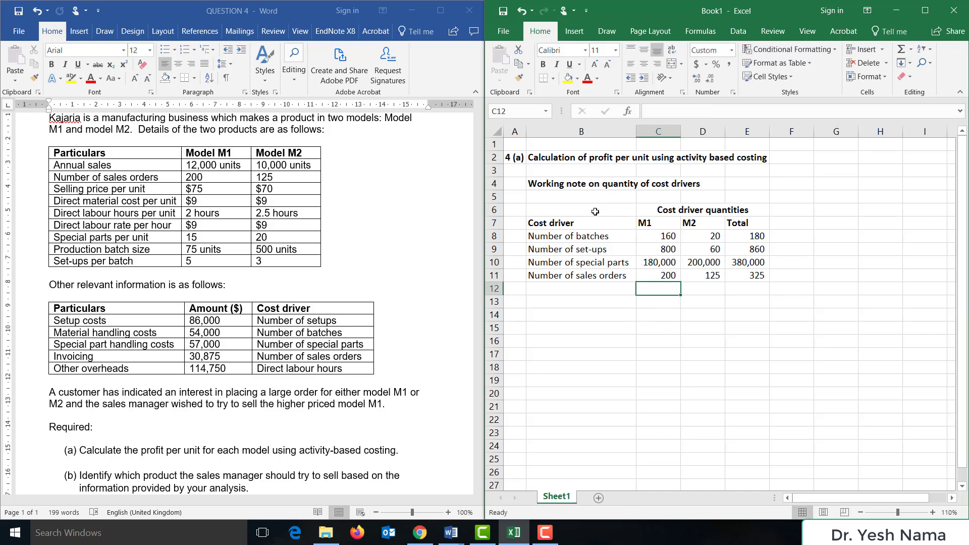
pyautogui.press('Left')
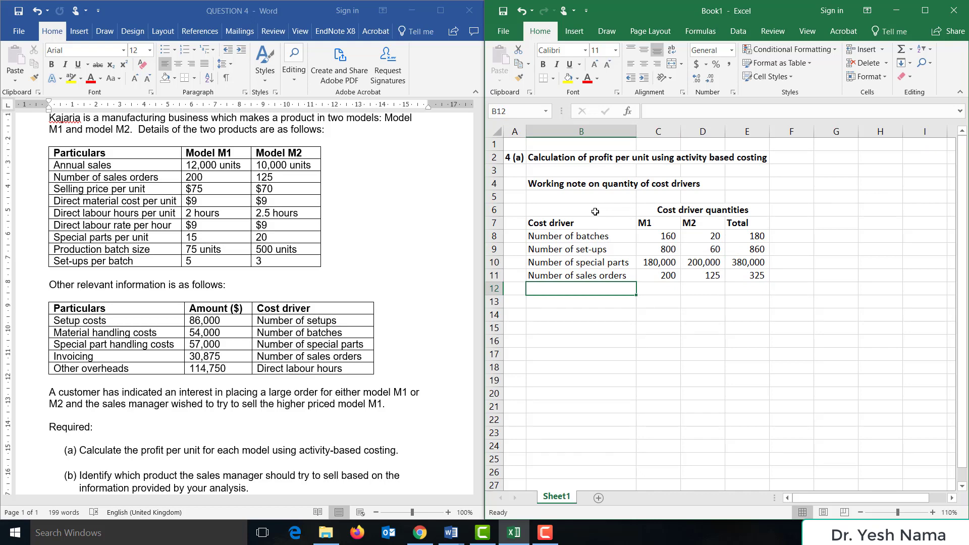
pyautogui.write('Direct labo')
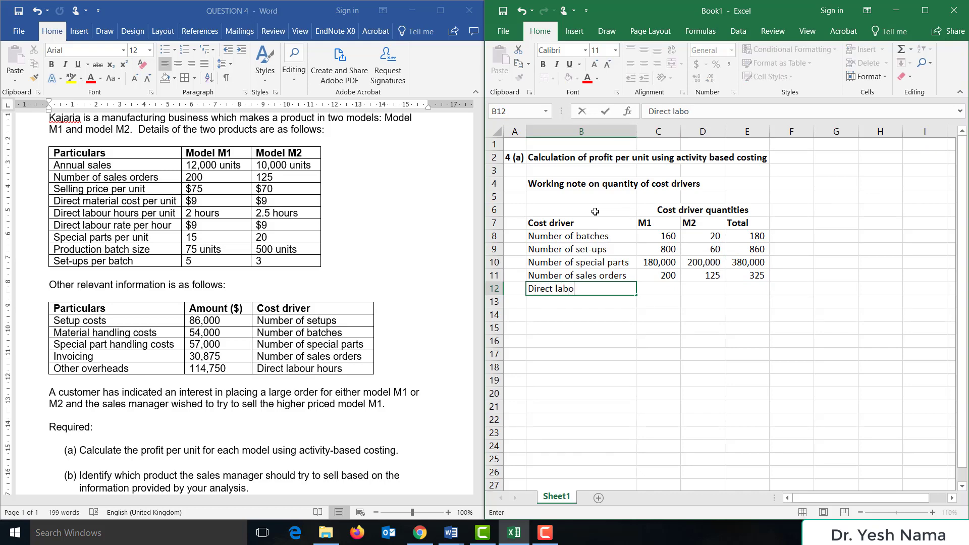
pyautogui.write('ur hours')
pyautogui.press('Tab')
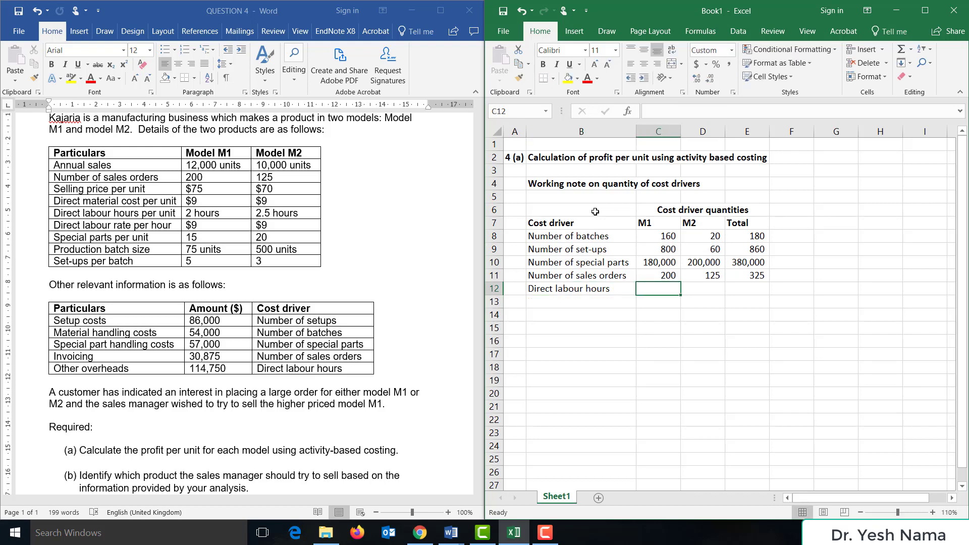
pyautogui.write('=2')
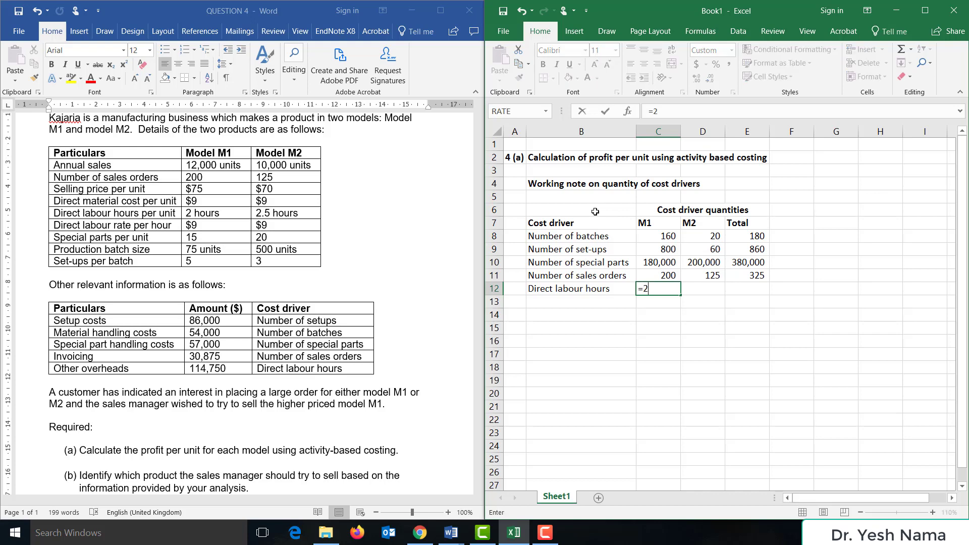
pyautogui.write('*12000')
pyautogui.press('Return')
# - Calculate M2's direct labour hours in D12 as =2.5*10000
pyautogui.press('Up')
pyautogui.press('Right')
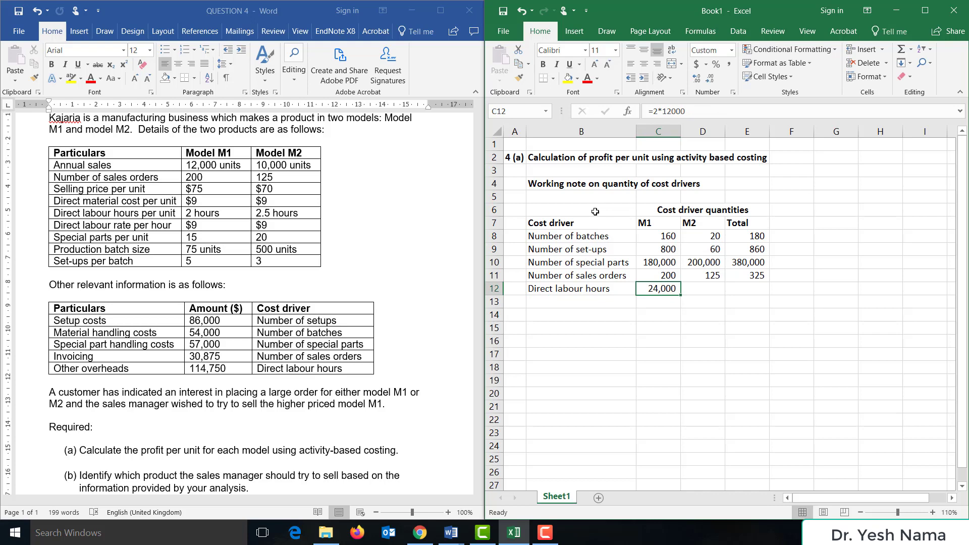
pyautogui.press('Right')
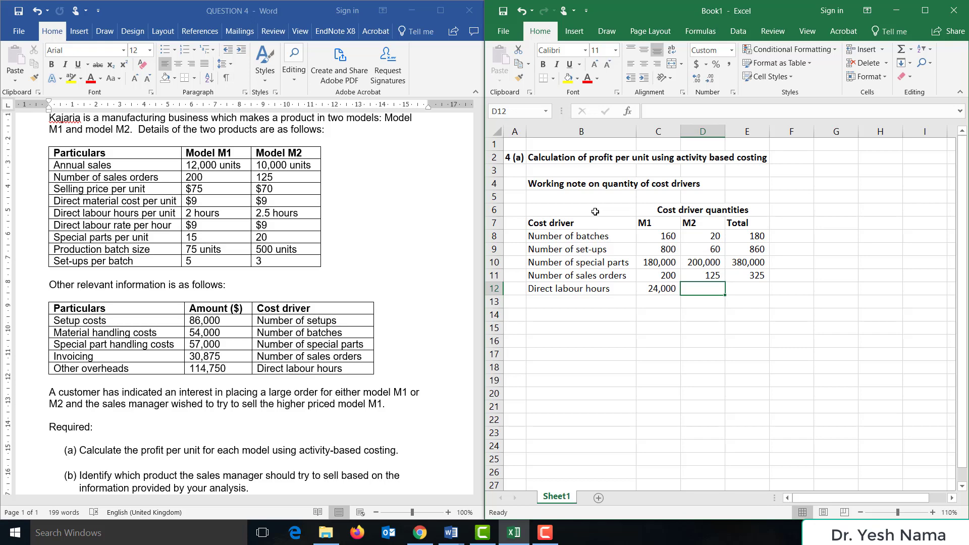
pyautogui.write('=2.5*')
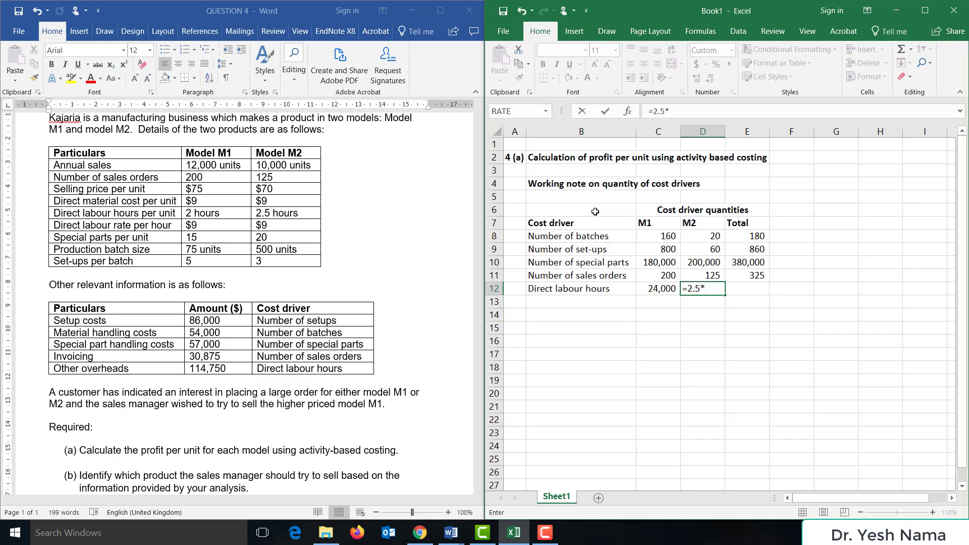
pyautogui.write('10000')
pyautogui.press('Return')
pyautogui.press('Up')
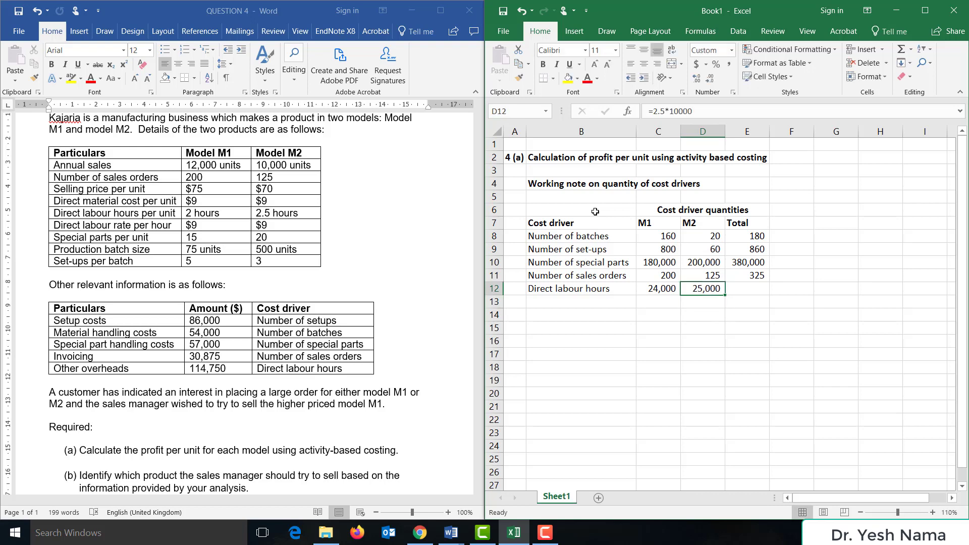
# - Copy the total formula from E11 into E12 to total the direct labour hours of both models
pyautogui.press('Right')
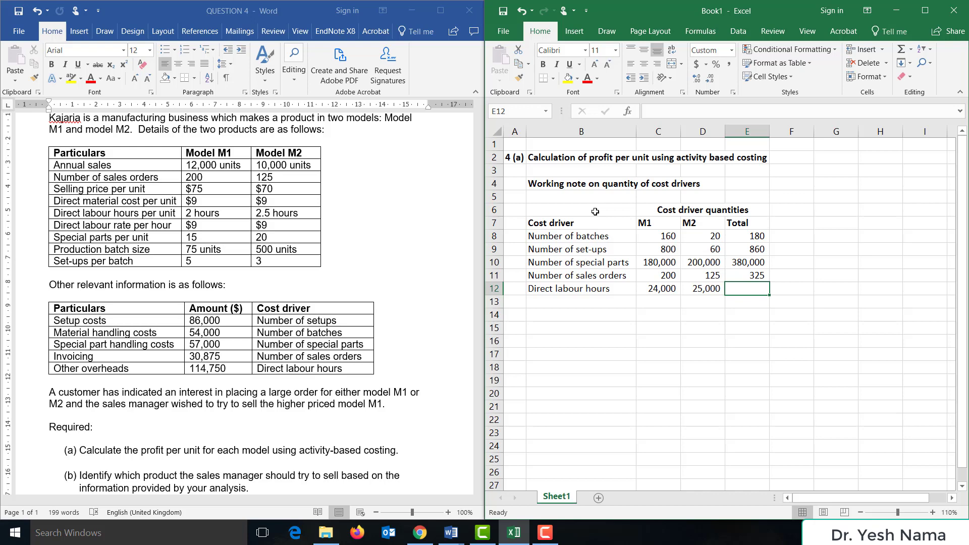
pyautogui.write('=C12+D12')
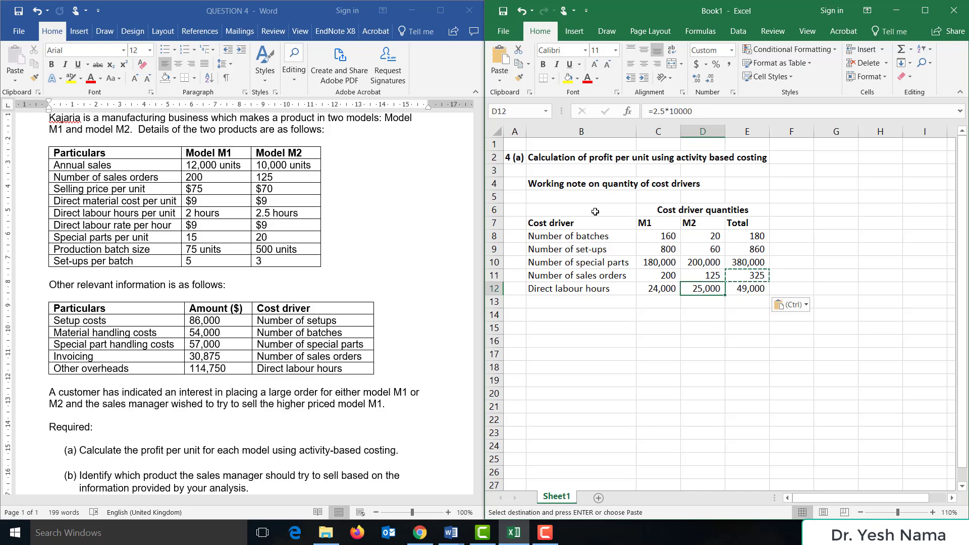
pyautogui.press('Return')
pyautogui.press('Left')
pyautogui.press('Left')
pyautogui.press('Left')
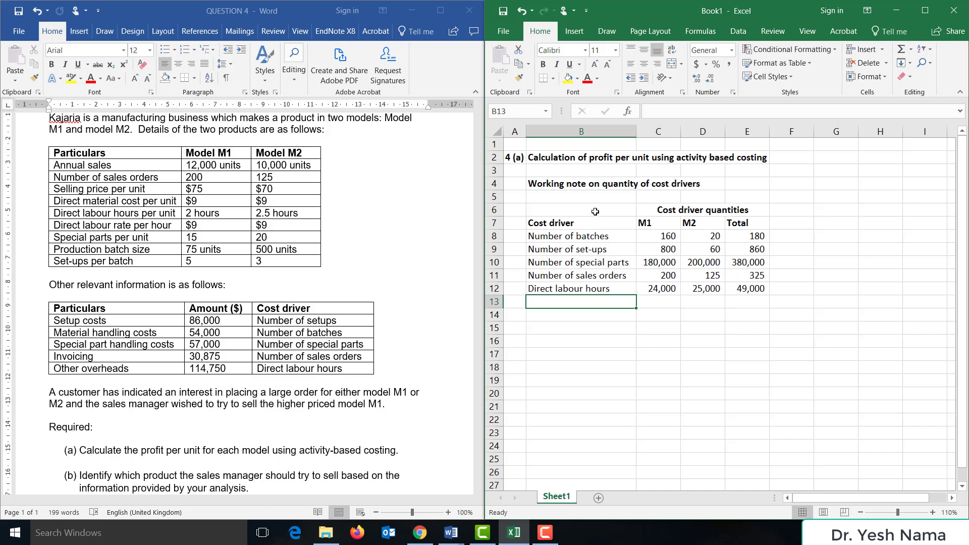
# - Add a "Set-up costs" row in B16 with a cost of 86000 and link its driver quantity in D16 to the set-ups total in E9
pyautogui.click(577, 343)
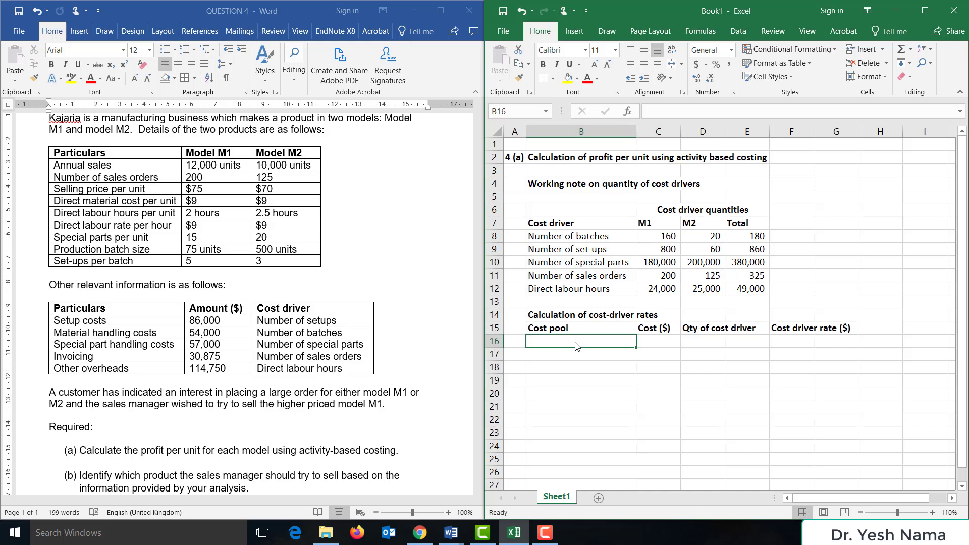
pyautogui.write('Set-up costs')
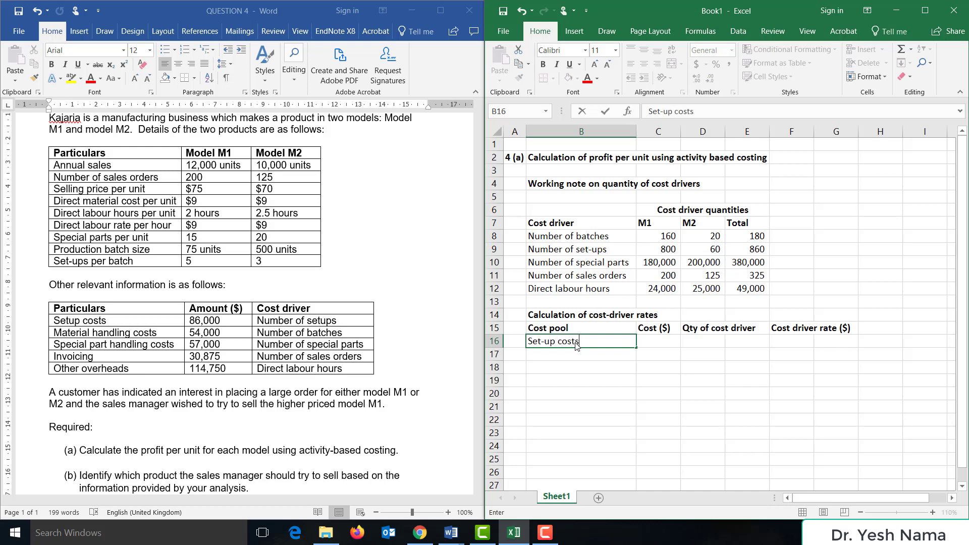
pyautogui.press('Tab')
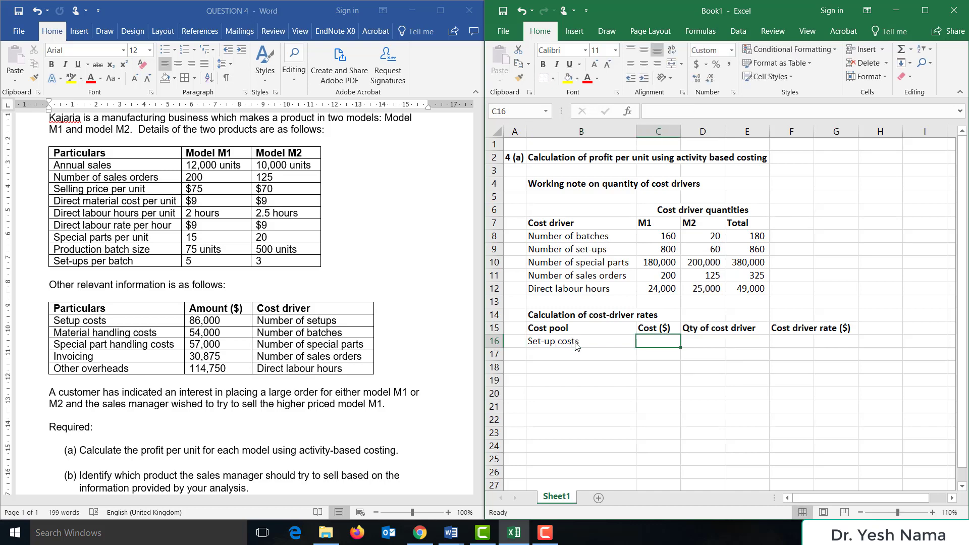
pyautogui.write('86000')
pyautogui.press('Tab')
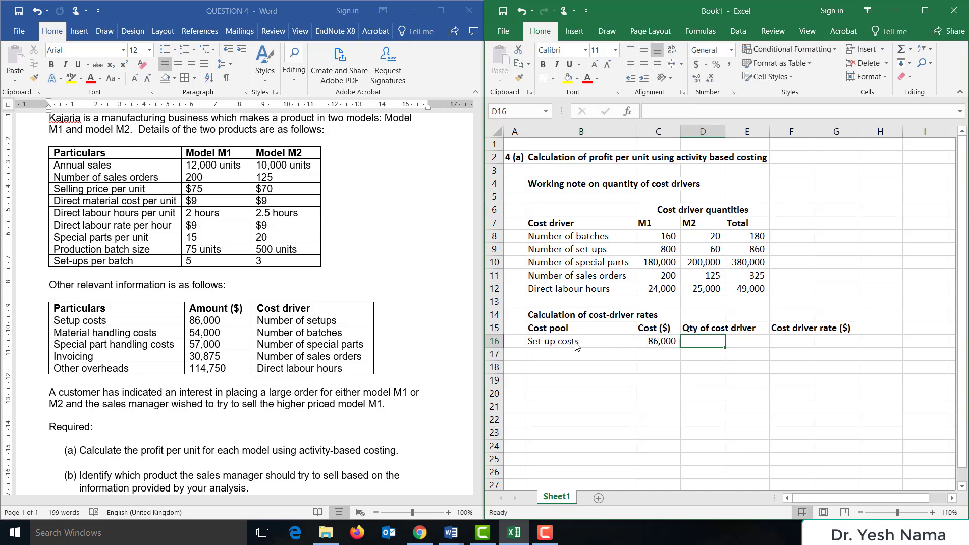
pyautogui.write('=')
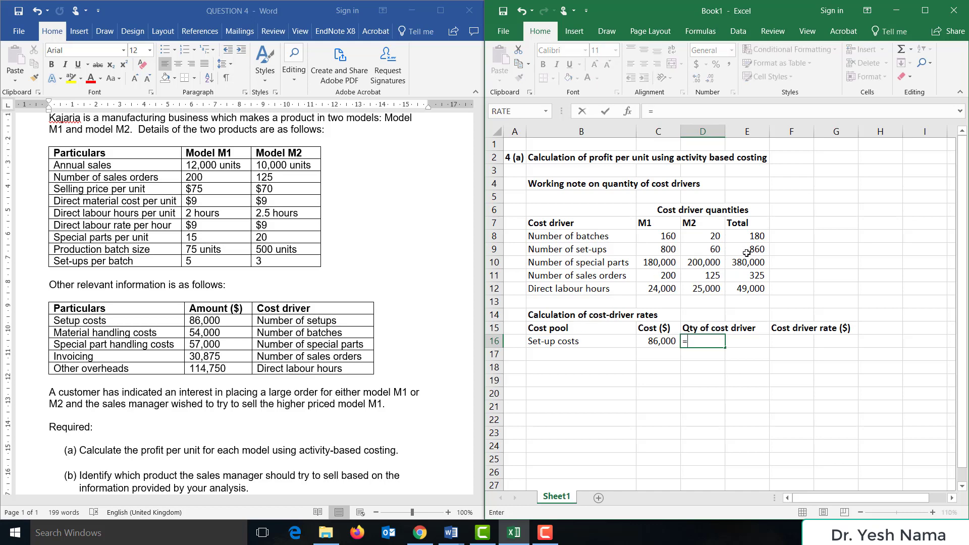
pyautogui.click(746, 252)
pyautogui.press('Return')
# - Calculate the set-up cost driver rate in F16 by dividing the cost in C16 by the quantity in D16
pyautogui.press('Up')
pyautogui.press('Right')
pyautogui.press('Right')
pyautogui.press('Right')
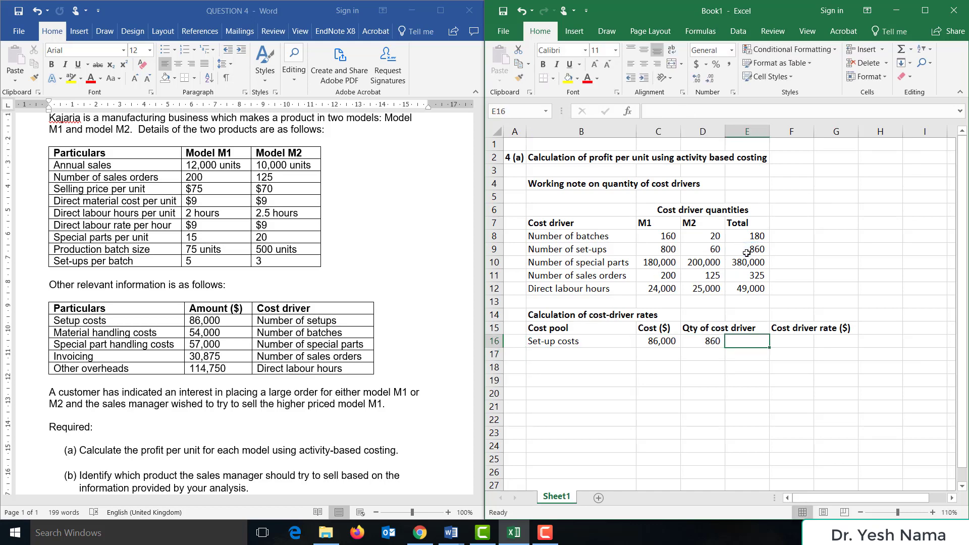
pyautogui.press('Right')
pyautogui.write('=')
pyautogui.press('Left')
pyautogui.press('Left')
pyautogui.press('Left')
pyautogui.press('Left')
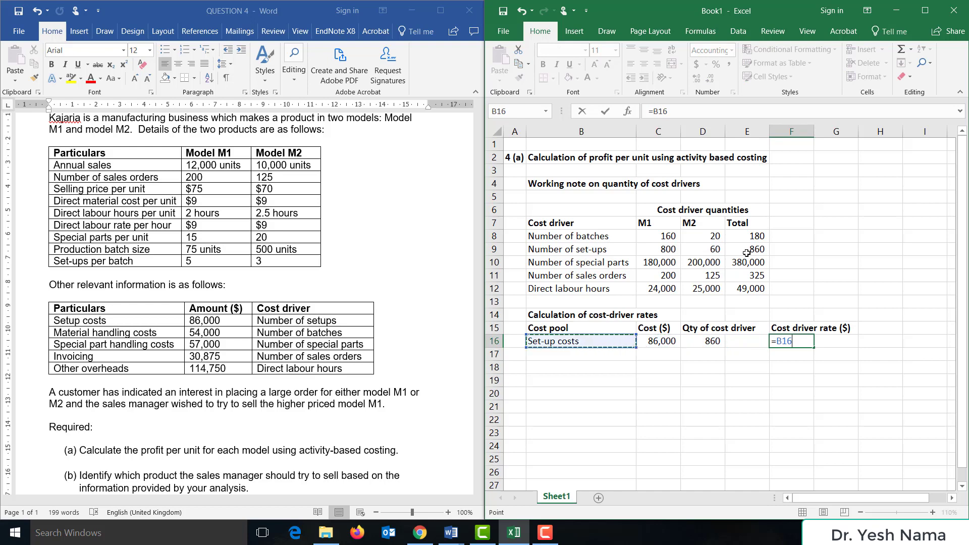
pyautogui.press('Right')
pyautogui.write('/')
pyautogui.press('Left')
pyautogui.press('Left')
pyautogui.press('Return')
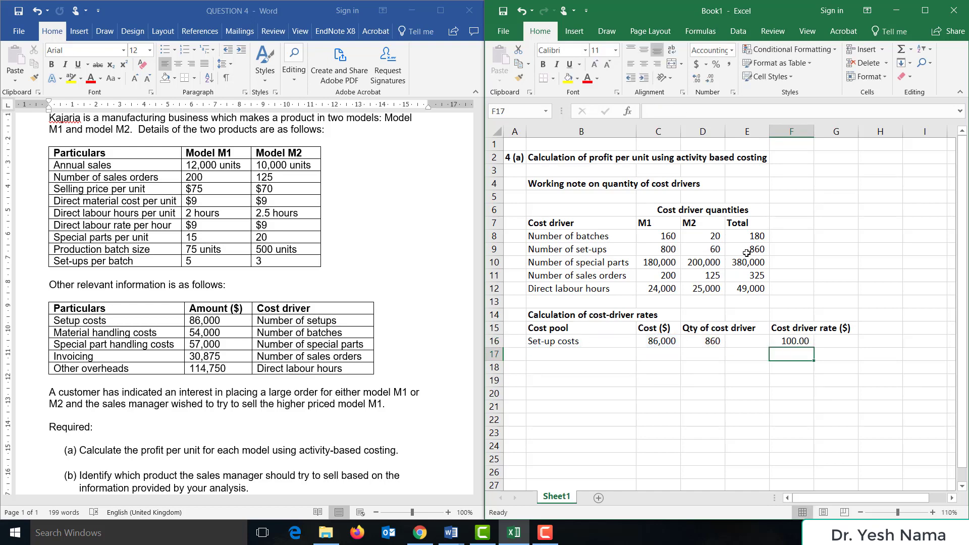
# - Label the set-up rate as "per set-up" in G16
pyautogui.press('Up')
pyautogui.press('Right')
pyautogui.write('per set-up')
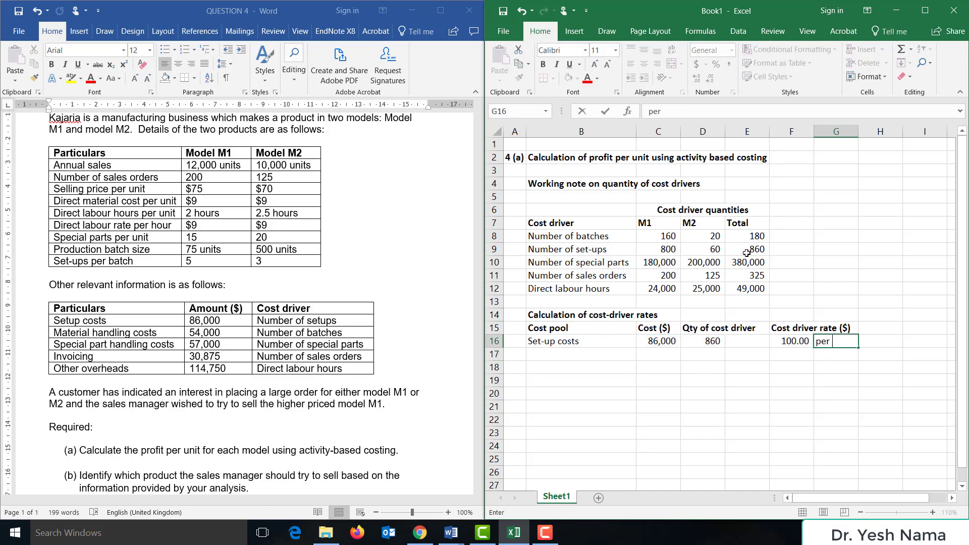
pyautogui.press('Return')
# - Add a "Material handling costs" row in B17 with a cost of 54000 and link its driver quantity in D17 to the batches total in E8
pyautogui.write('M')
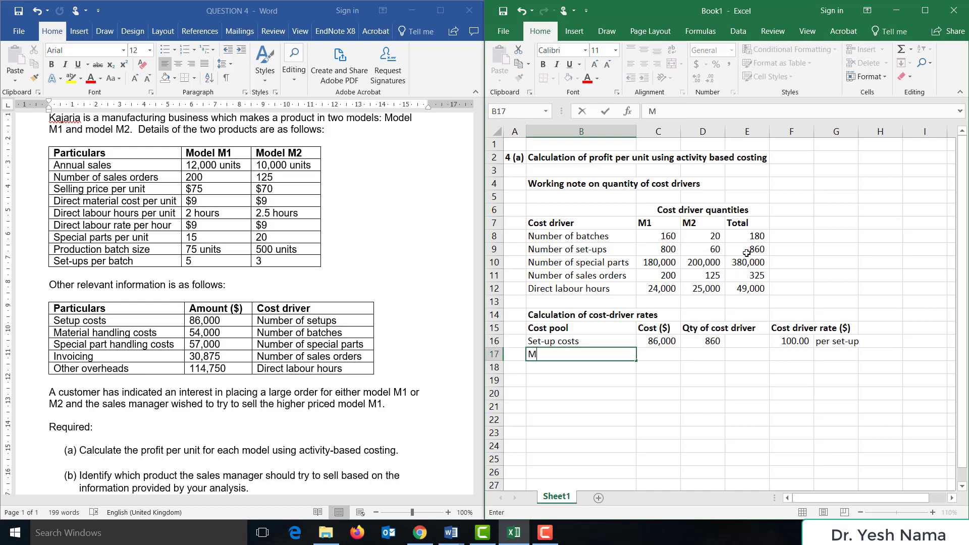
pyautogui.write('aterial handling costs')
pyautogui.press('Tab')
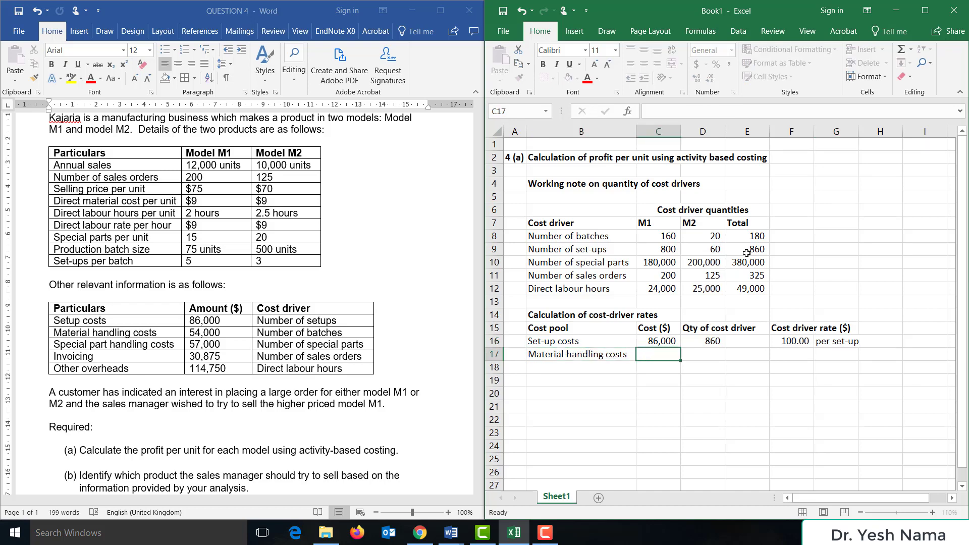
pyautogui.write('54000')
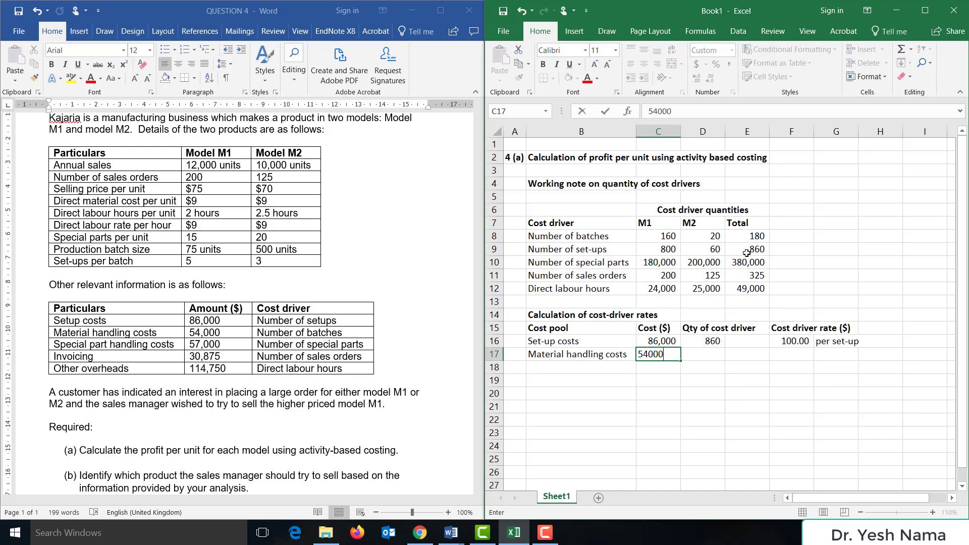
pyautogui.press('Tab')
pyautogui.write('=')
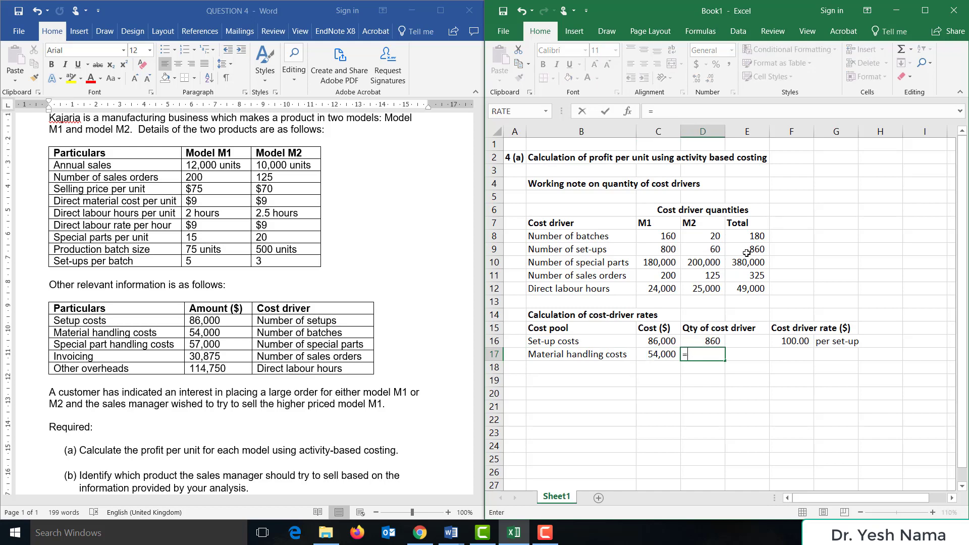
pyautogui.click(757, 233)
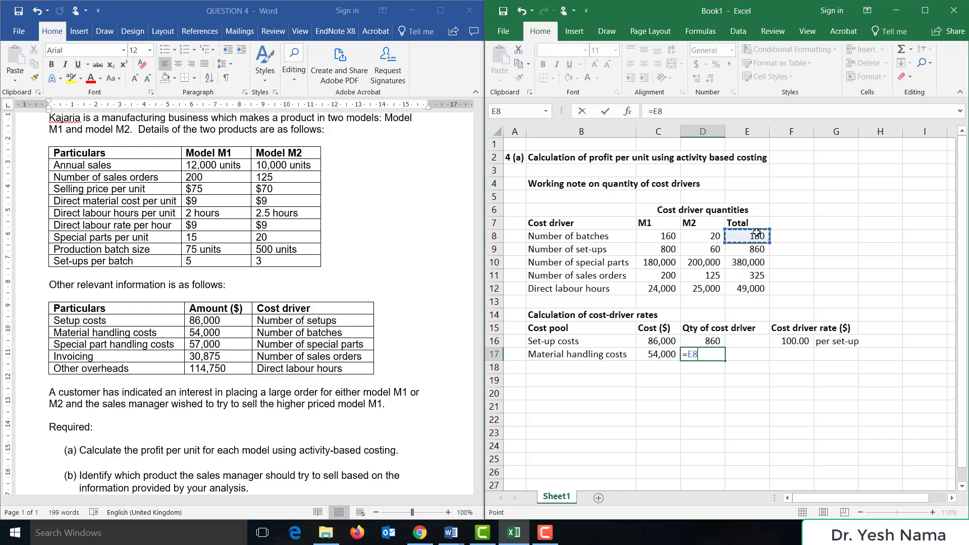
pyautogui.press('Return')
# - Calculate the material handling cost driver rate in F17 by dividing the cost in C17 by the quantity in D17
pyautogui.press('Up')
pyautogui.press('Right')
pyautogui.press('Right')
pyautogui.press('Right')
pyautogui.press('Right')
pyautogui.write('=')
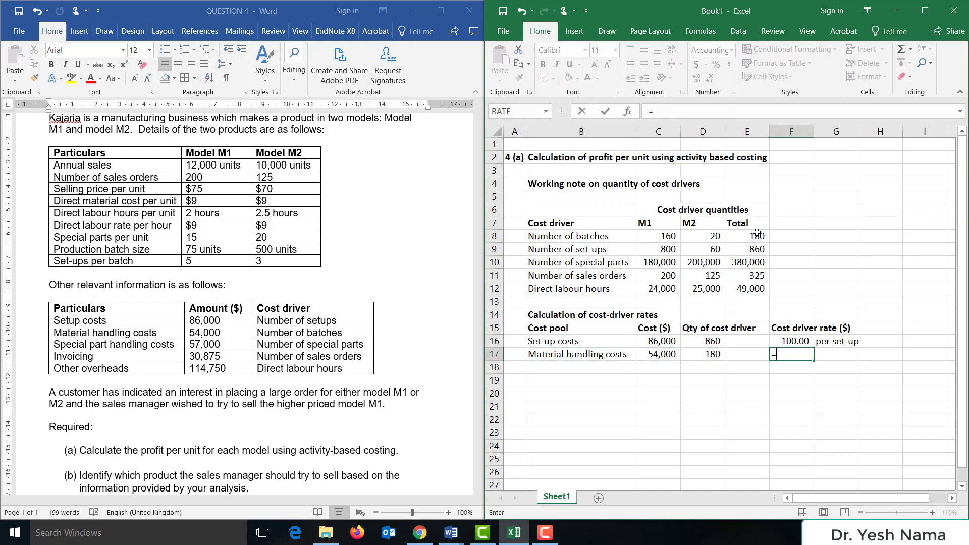
pyautogui.press('Left')
pyautogui.press('Left')
pyautogui.press('Left')
pyautogui.write('/')
pyautogui.press('Left')
pyautogui.press('Left')
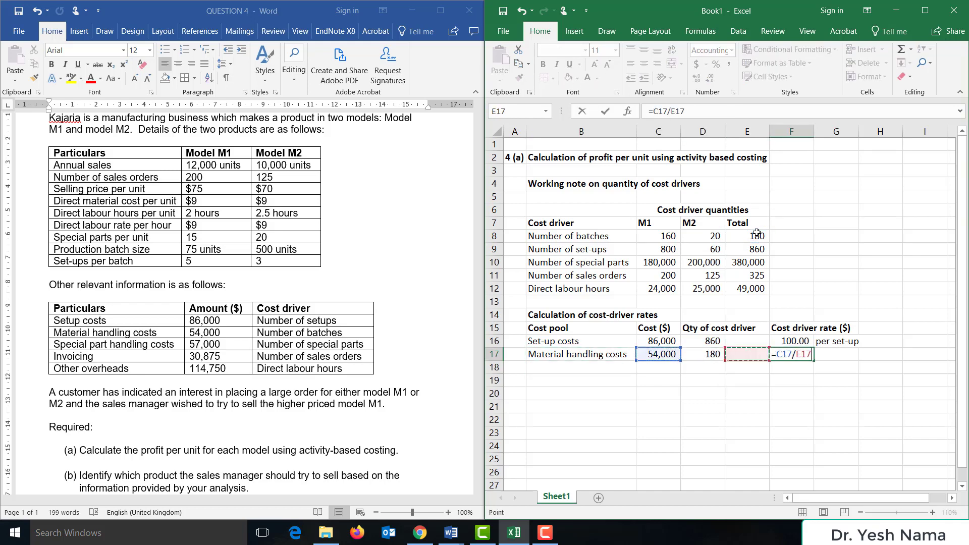
pyautogui.press('Return')
# - Label the material handling rate as "per batch" in G17
pyautogui.press('Up')
pyautogui.press('Right')
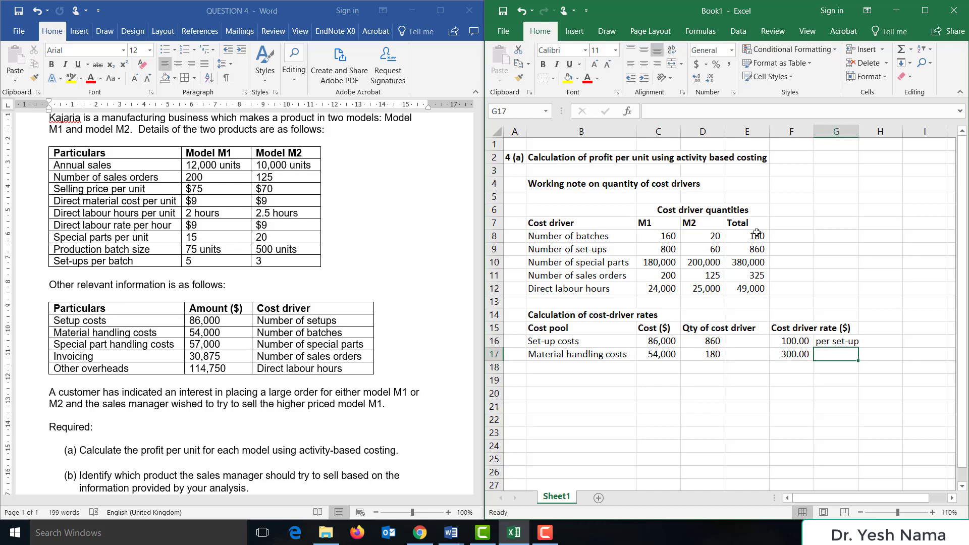
pyautogui.write('per batch')
pyautogui.press('Return')
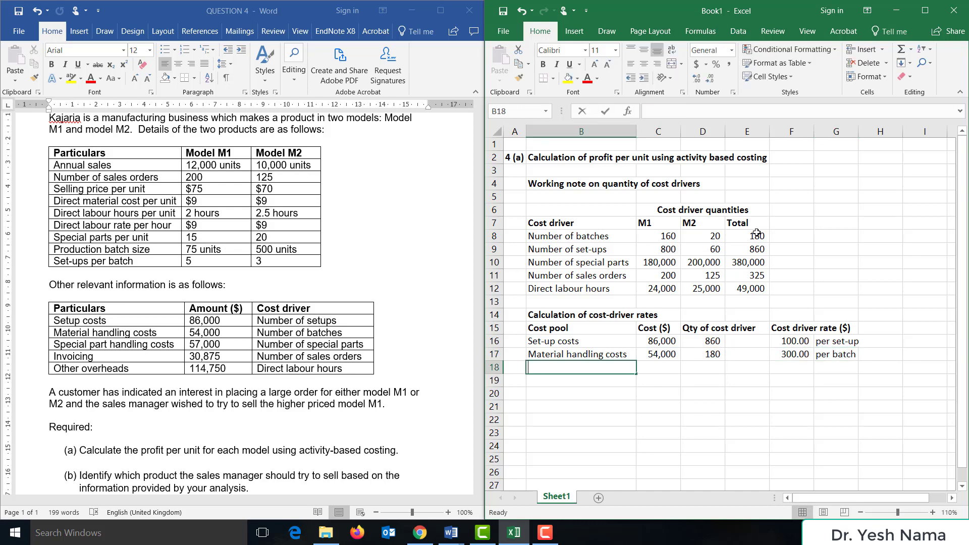
# - Add a "Special part handling costs" row in B18 with a cost of 57000 in C18 and widen column B to fit the label
pyautogui.write('Special part h')
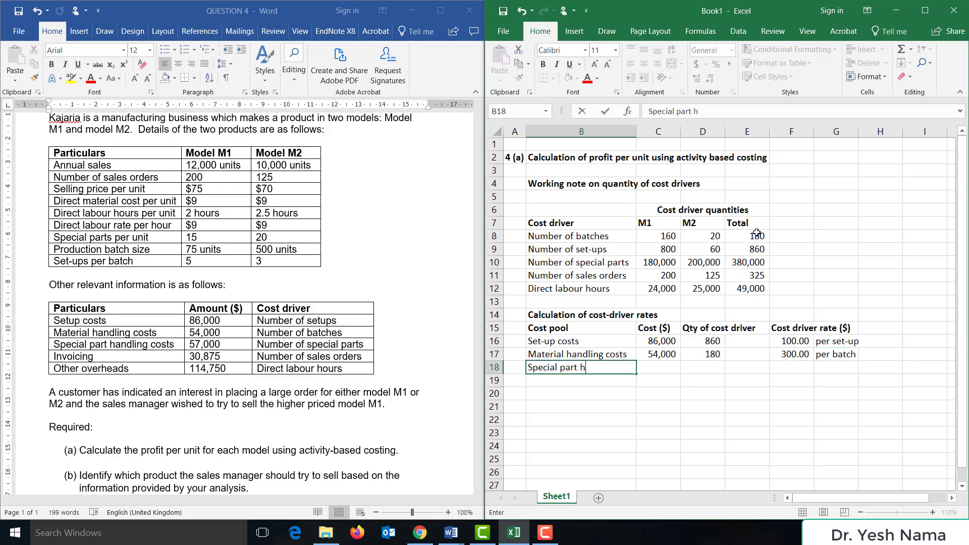
pyautogui.write('andling costs')
pyautogui.press('Return')
pyautogui.press('Up')
pyautogui.press('Right')
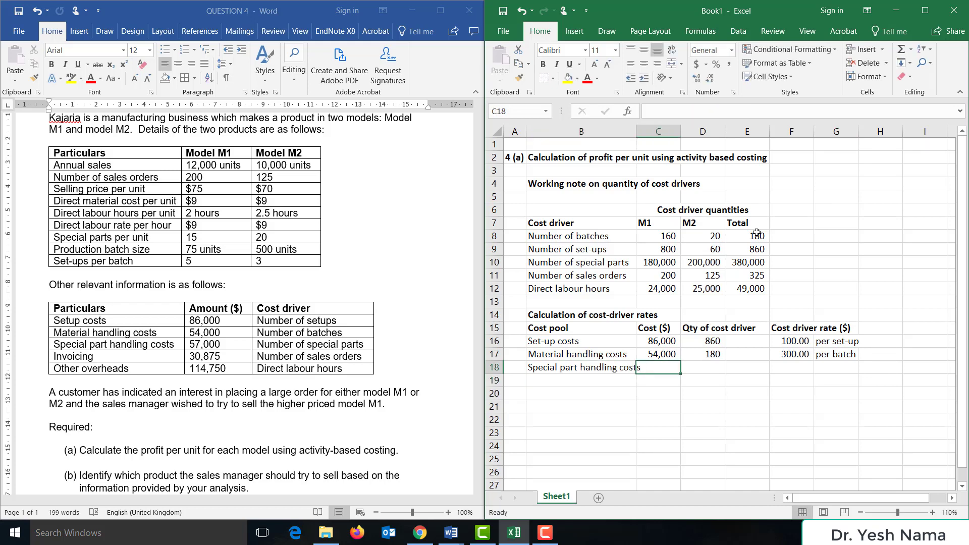
pyautogui.write('57000')
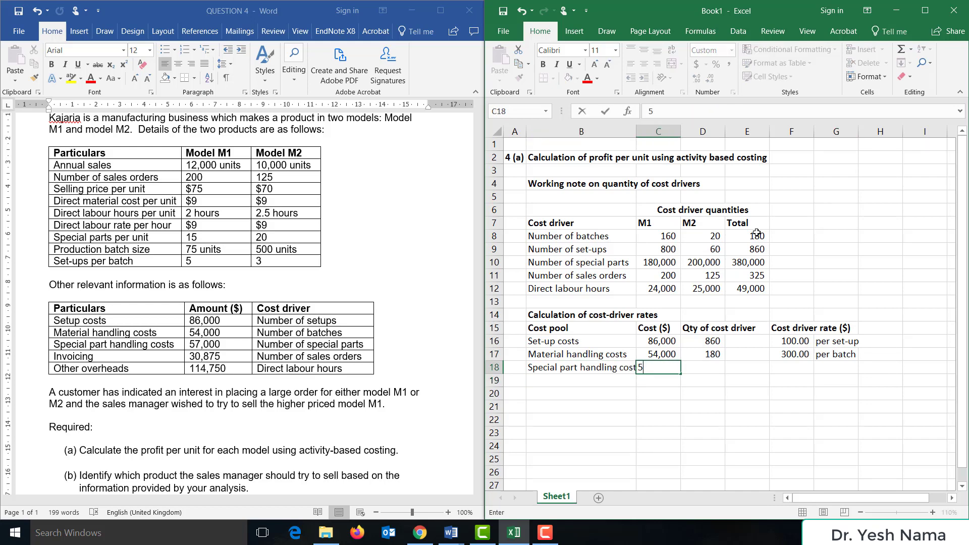
pyautogui.click(703, 368)
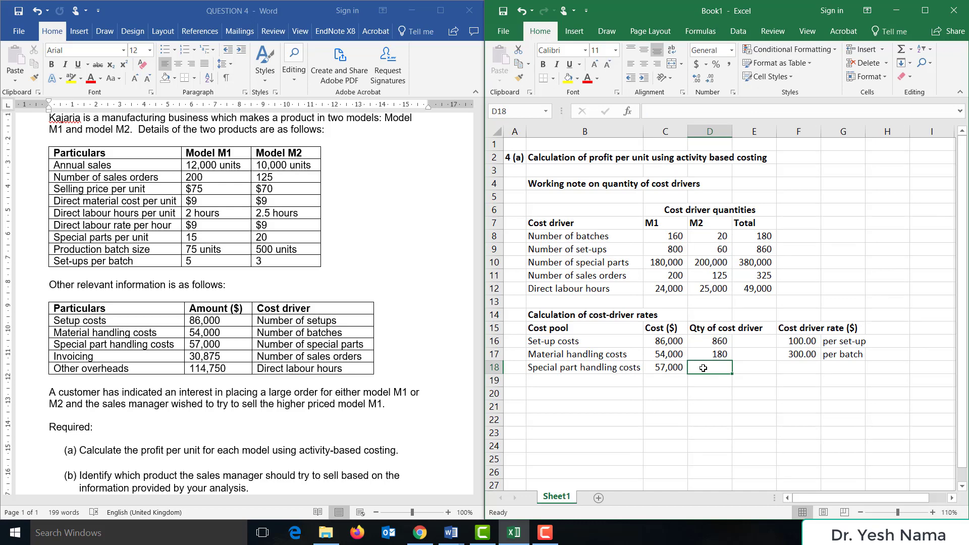
# - Link the special part handling driver quantity in D18 to the special parts total in E10
pyautogui.write('=')
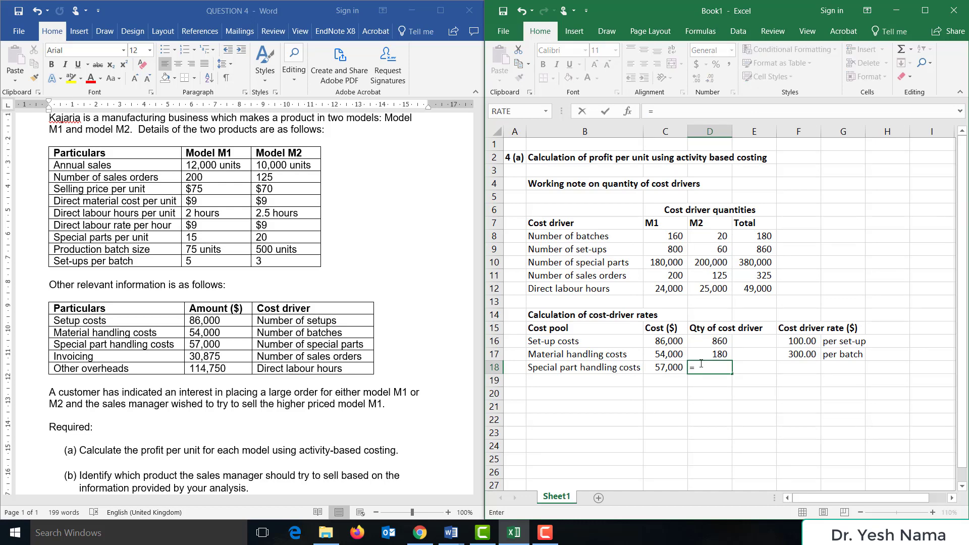
pyautogui.click(750, 260)
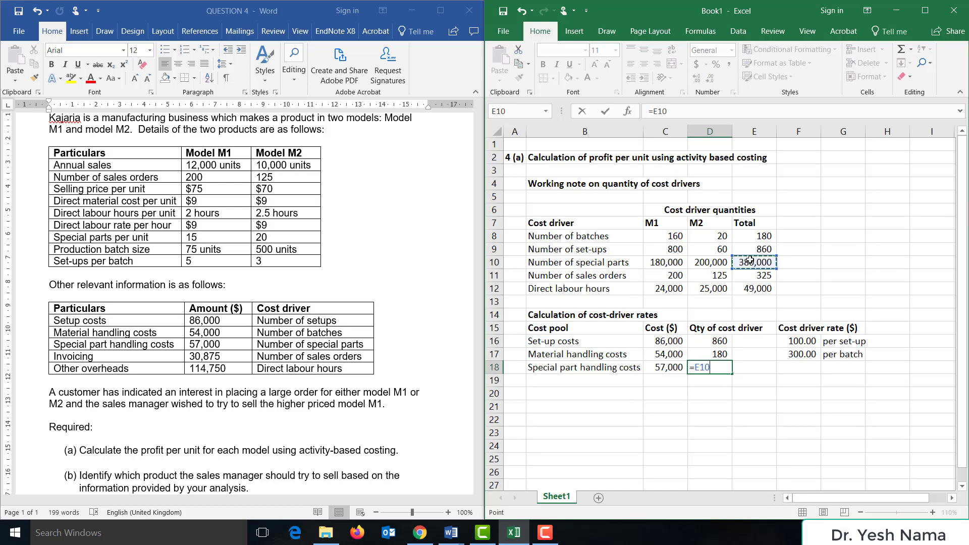
pyautogui.press('Return')
# - Calculate the special part handling cost driver rate in F18 by dividing the cost in C18 by the quantity in D18
pyautogui.press('Up')
pyautogui.press('Right')
pyautogui.press('Right')
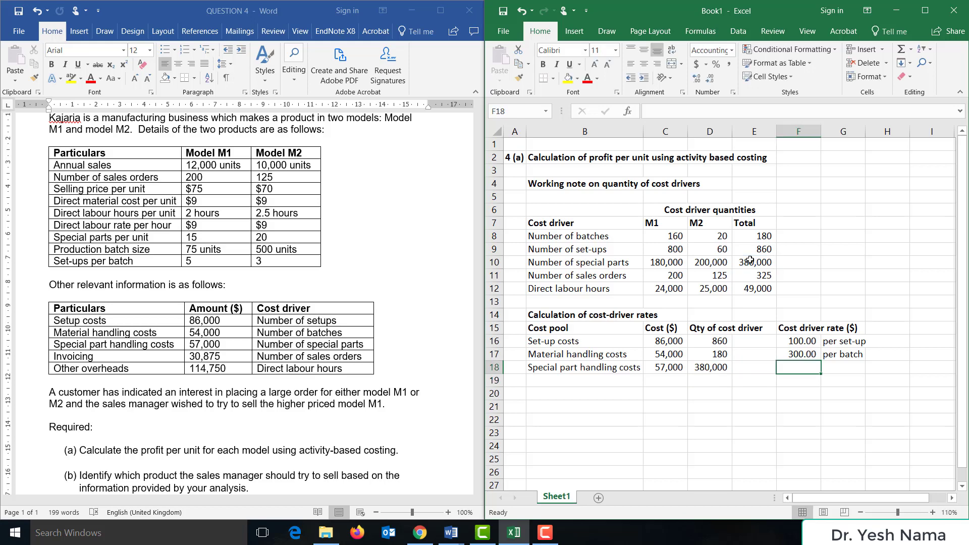
pyautogui.write('=')
pyautogui.press('Left')
pyautogui.press('Left')
pyautogui.press('Left')
pyautogui.write('/')
pyautogui.press('Left')
pyautogui.press('Left')
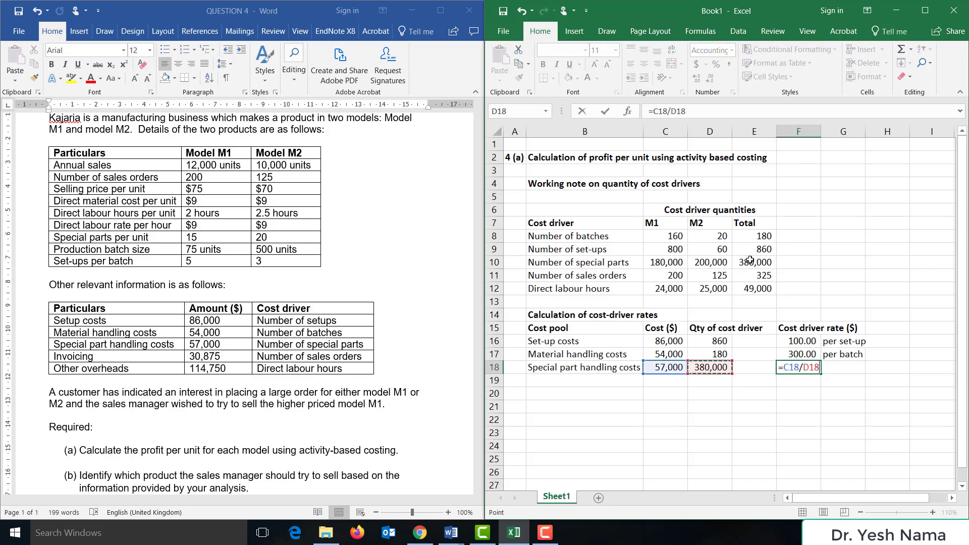
pyautogui.press('Return')
# - Label the special part handling rate as "per special part" in G18
pyautogui.press('Up')
pyautogui.press('Right')
pyautogui.write('per se')
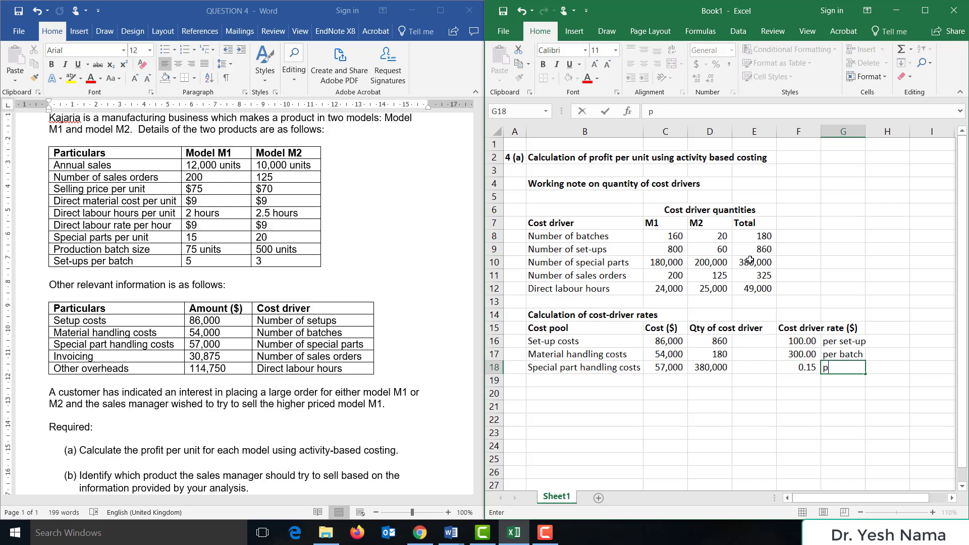
pyautogui.press('BackSpace')
pyautogui.press('BackSpace')
pyautogui.write('pecial part')
pyautogui.press('Return')
# - Add an "Invoicing" row in B19 with a cost of 30875 and link its driver quantity in D19 to the sales orders total in E11
pyautogui.press('Left')
pyautogui.press('Left')
pyautogui.press('Left')
pyautogui.press('Left')
pyautogui.press('Left')
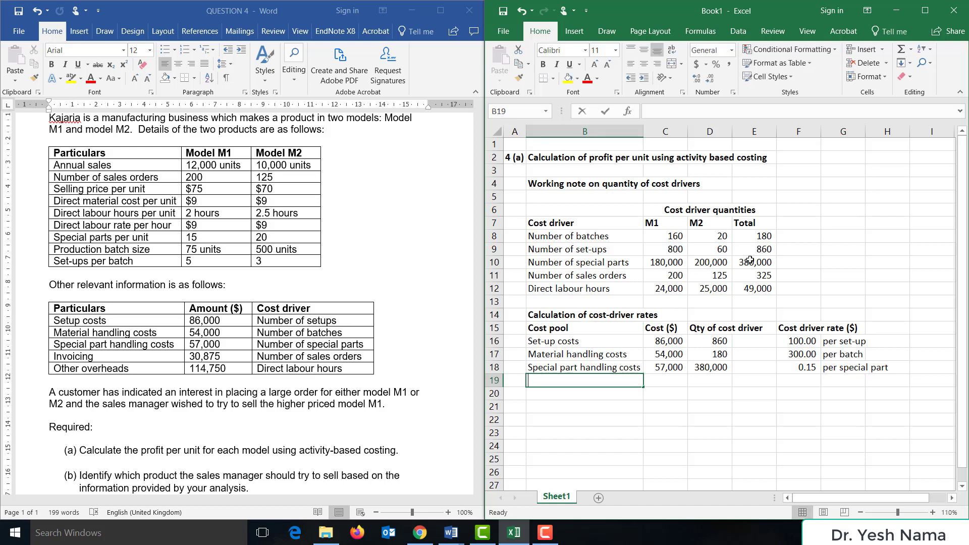
pyautogui.write('Invoicing')
pyautogui.press('Tab')
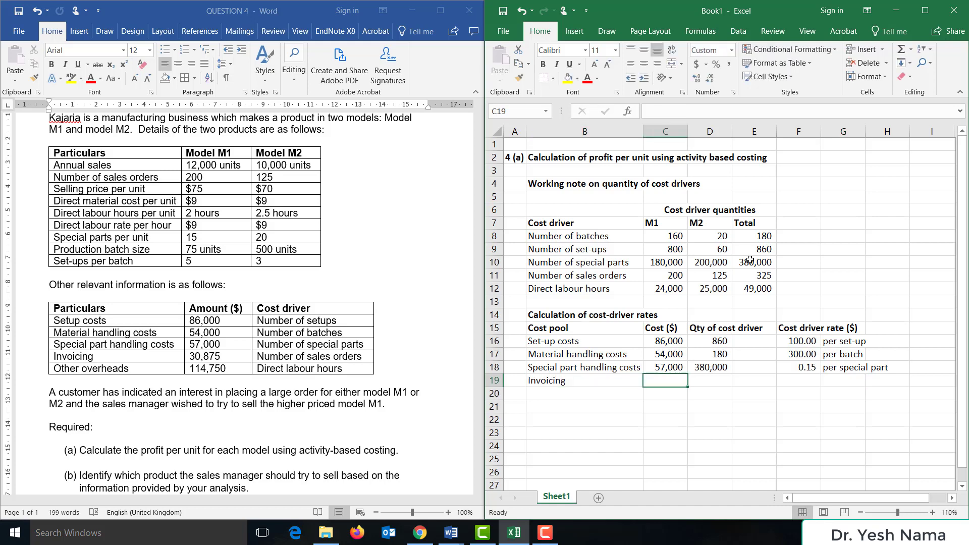
pyautogui.write('30875')
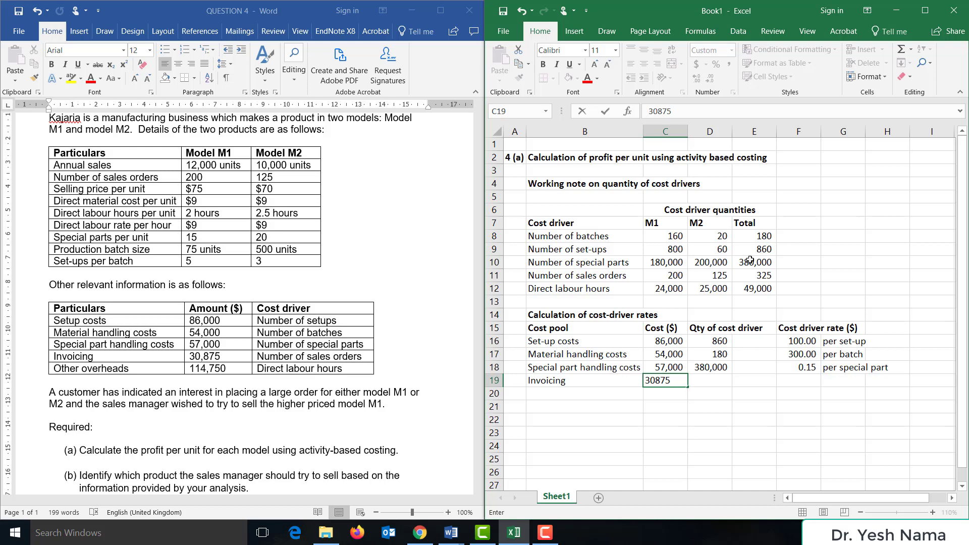
pyautogui.press('Tab')
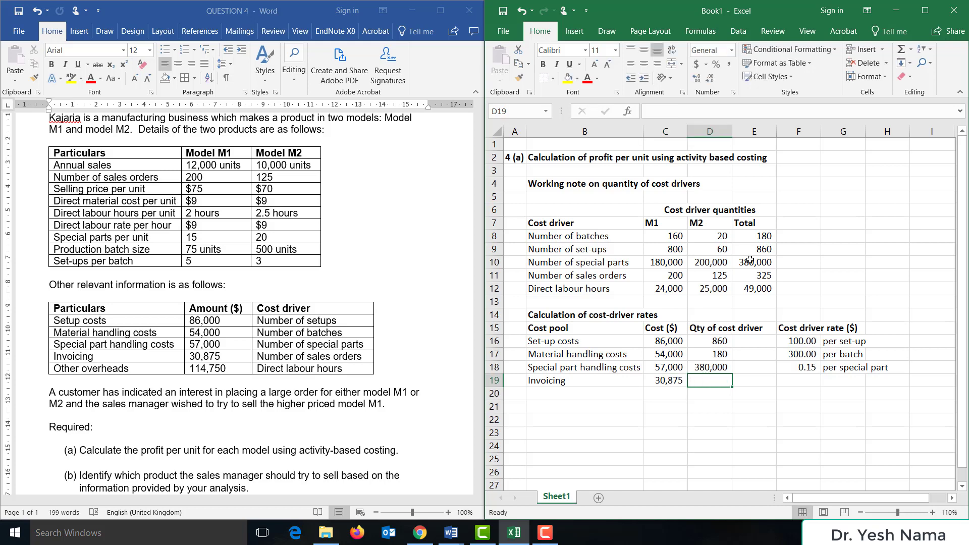
pyautogui.write('=')
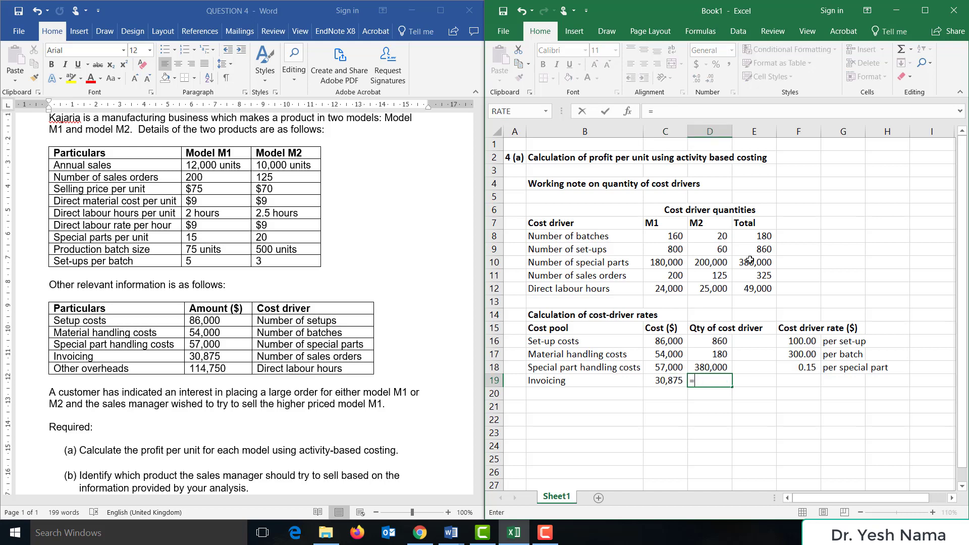
pyautogui.click(749, 275)
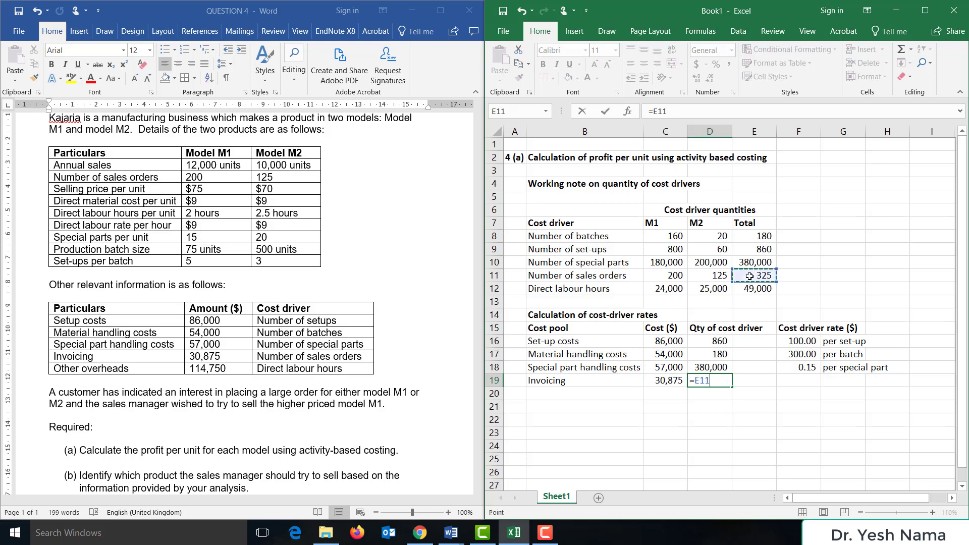
pyautogui.press('Return')
# - Calculate the invoicing cost driver rate in F19 by dividing the cost in C19 by the quantity in D19
pyautogui.press('Up')
pyautogui.press('Right')
pyautogui.press('Right')
pyautogui.press('Right')
pyautogui.press('Right')
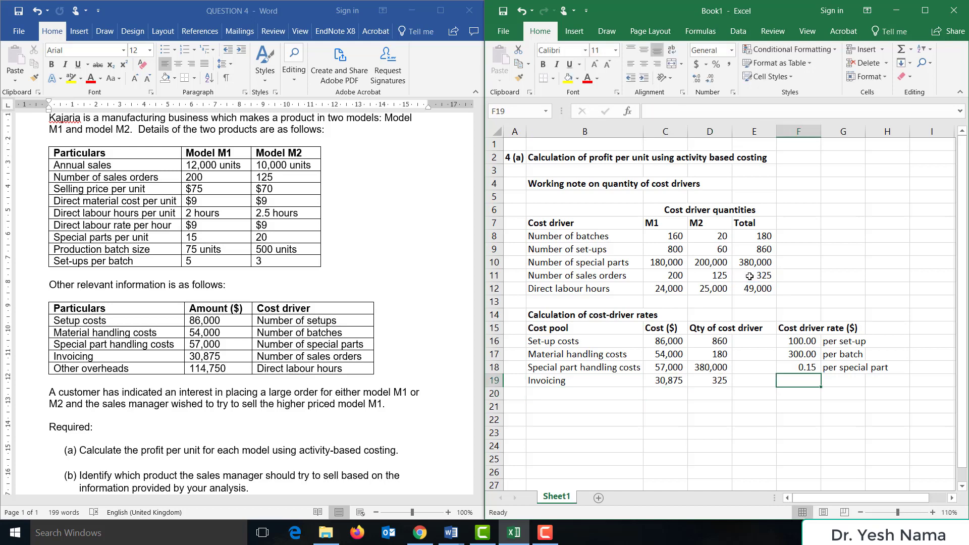
pyautogui.write('=')
pyautogui.press('Left')
pyautogui.press('Left')
pyautogui.press('Left')
pyautogui.write('/')
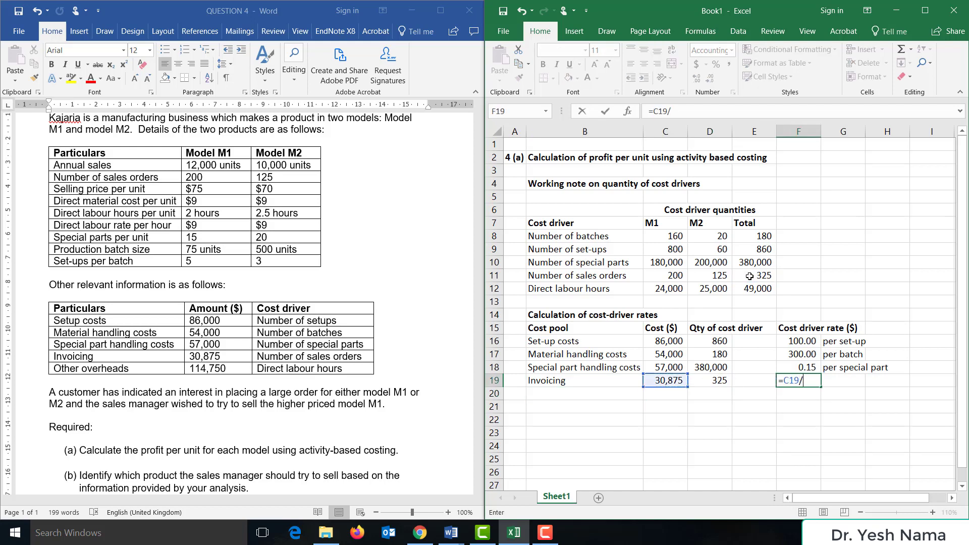
pyautogui.press('Left')
pyautogui.press('Left')
pyautogui.hotkey('ctrl', 'Return')
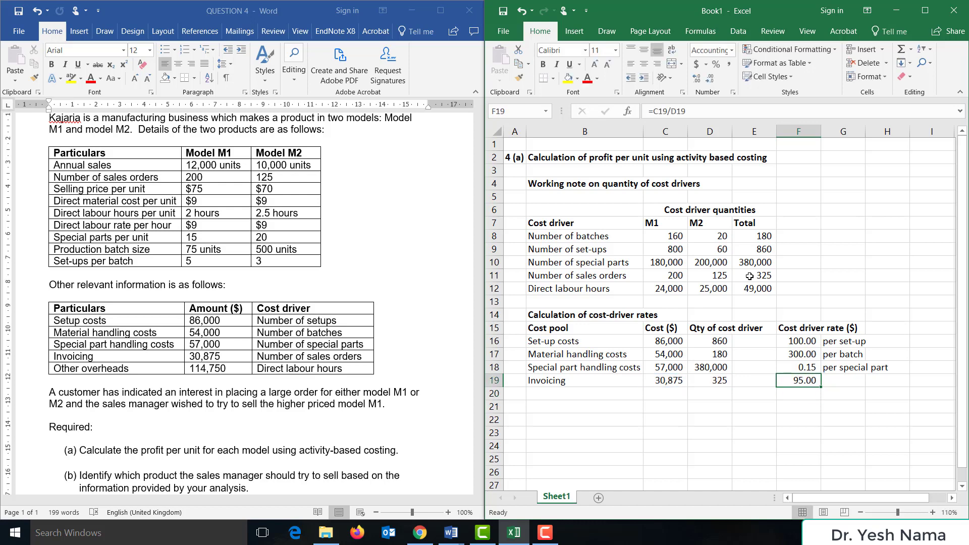
# - Label the invoicing rate as "per sales order" in G19
pyautogui.press('Right')
pyautogui.write('per s')
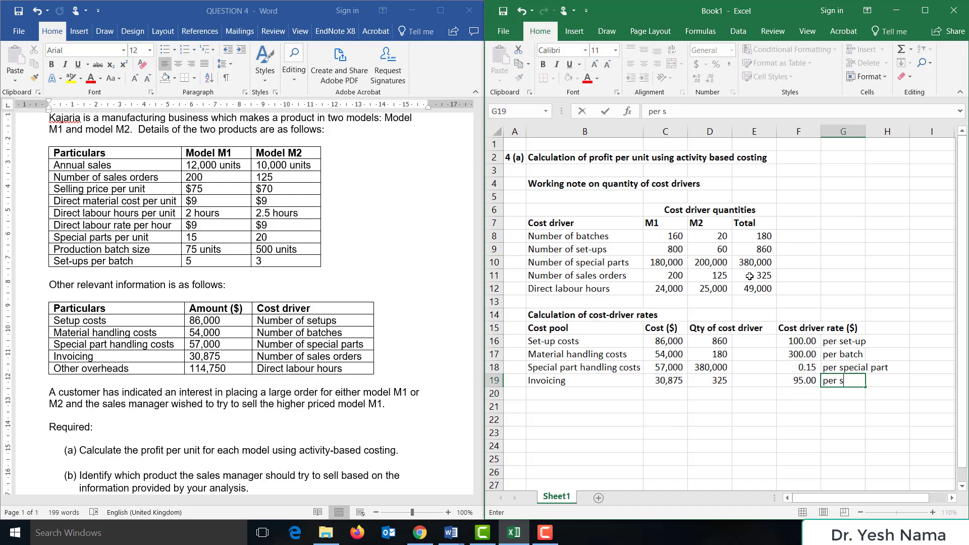
pyautogui.write('ales order')
pyautogui.press('Return')
# - Add an "Other overheads" row in B20 with a cost of 114750 and link its driver quantity in D20 to the labour hours total in E12
pyautogui.press('Left')
pyautogui.press('Left')
pyautogui.press('Left')
pyautogui.press('Left')
pyautogui.press('Left')
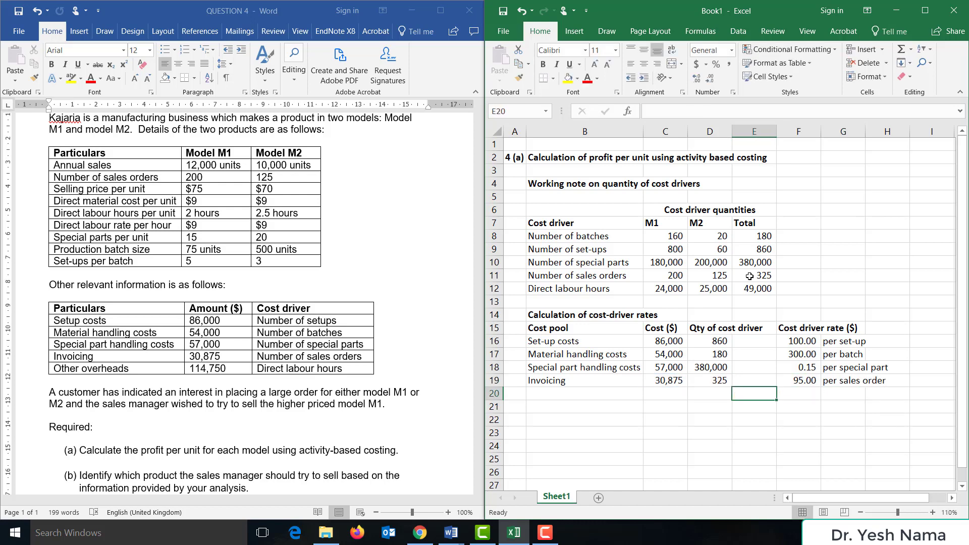
pyautogui.write('O')
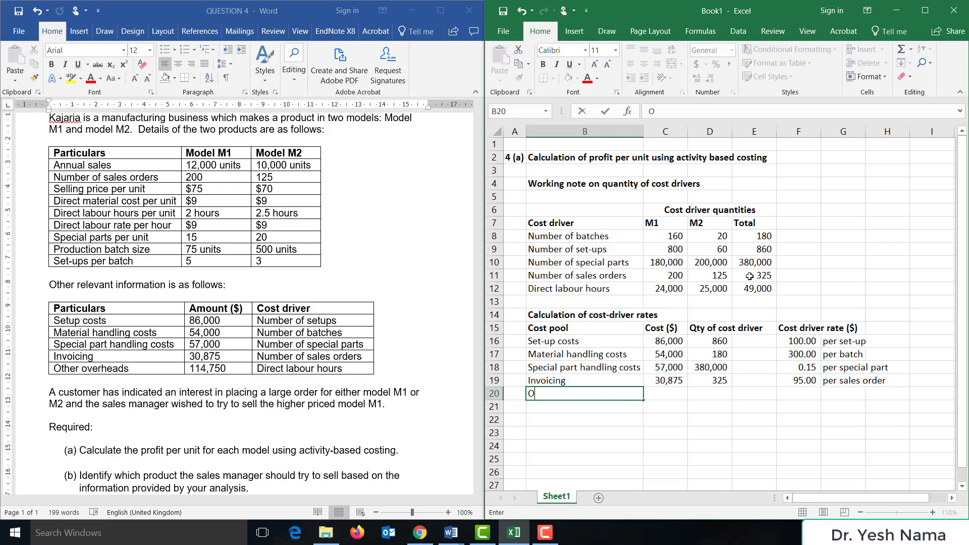
pyautogui.write('ther overheads')
pyautogui.press('Tab')
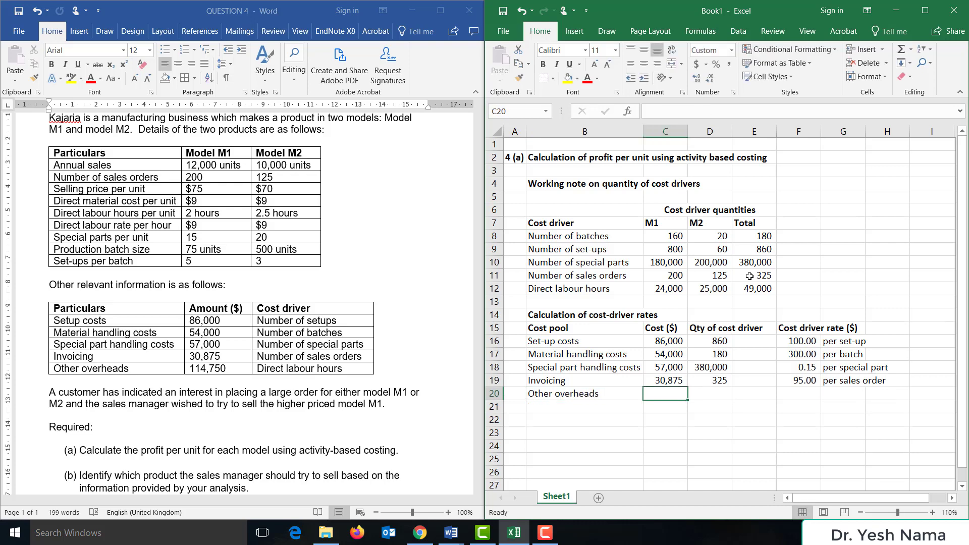
pyautogui.write('114750')
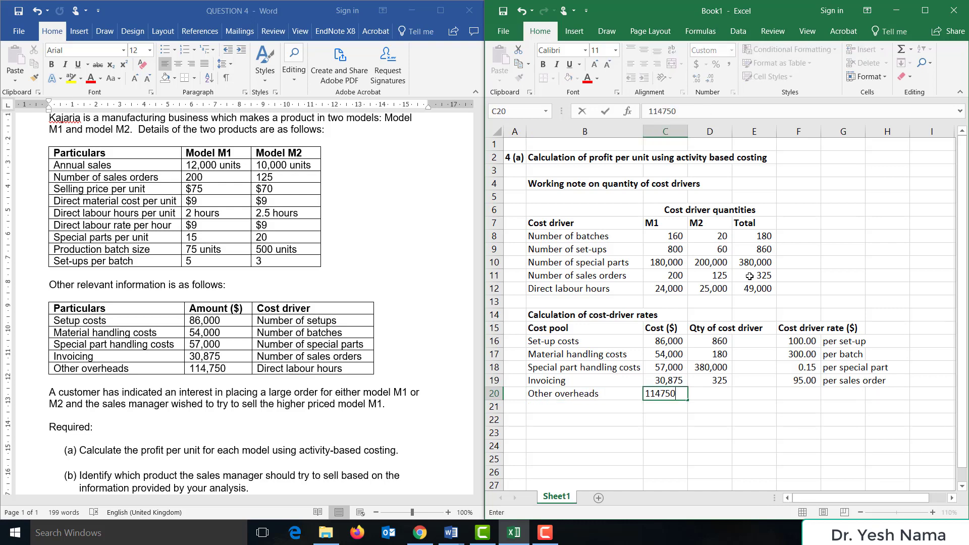
pyautogui.press('Tab')
pyautogui.write('=')
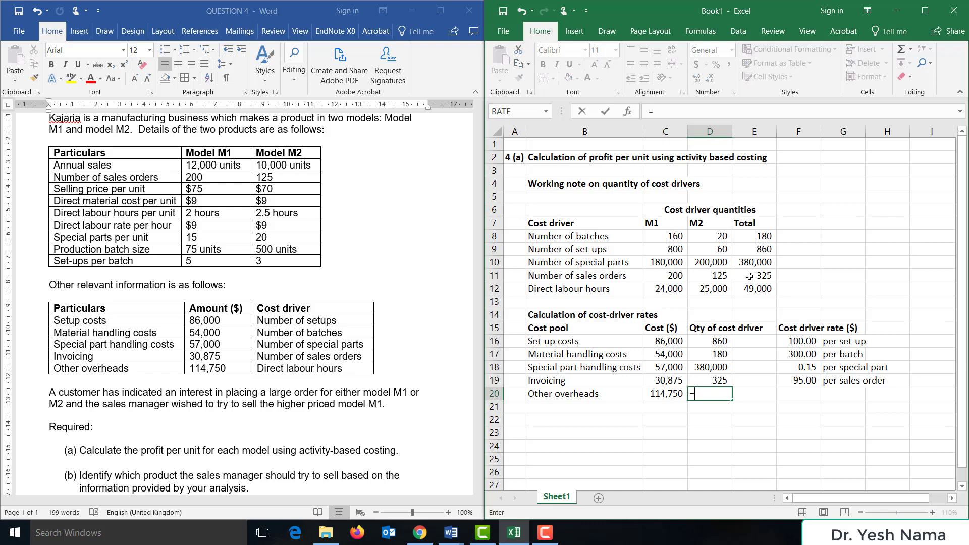
pyautogui.click(759, 290)
pyautogui.press('Return')
# - Calculate the other overheads cost driver rate in F20 by dividing the cost in C20 by the quantity in D20
pyautogui.press('Up')
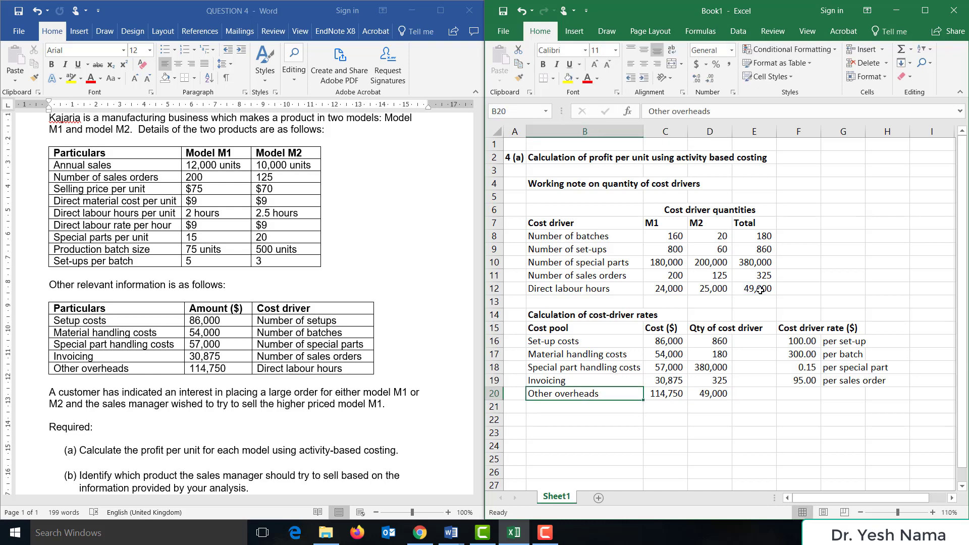
pyautogui.press('Right')
pyautogui.press('Right')
pyautogui.press('Right')
pyautogui.press('Right')
pyautogui.write('=')
pyautogui.press('Left')
pyautogui.press('Left')
pyautogui.press('Left')
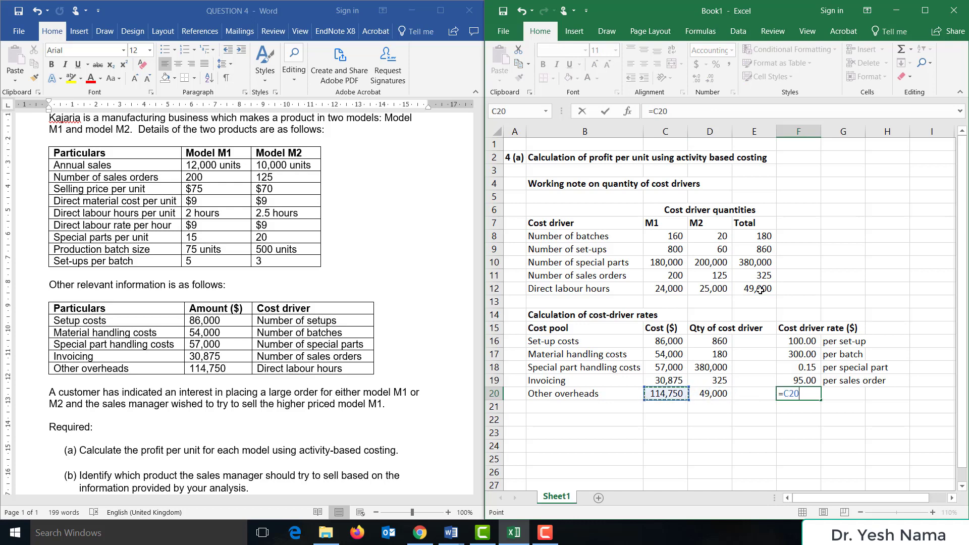
pyautogui.write('/')
pyautogui.press('Left')
pyautogui.press('Left')
pyautogui.press('Return')
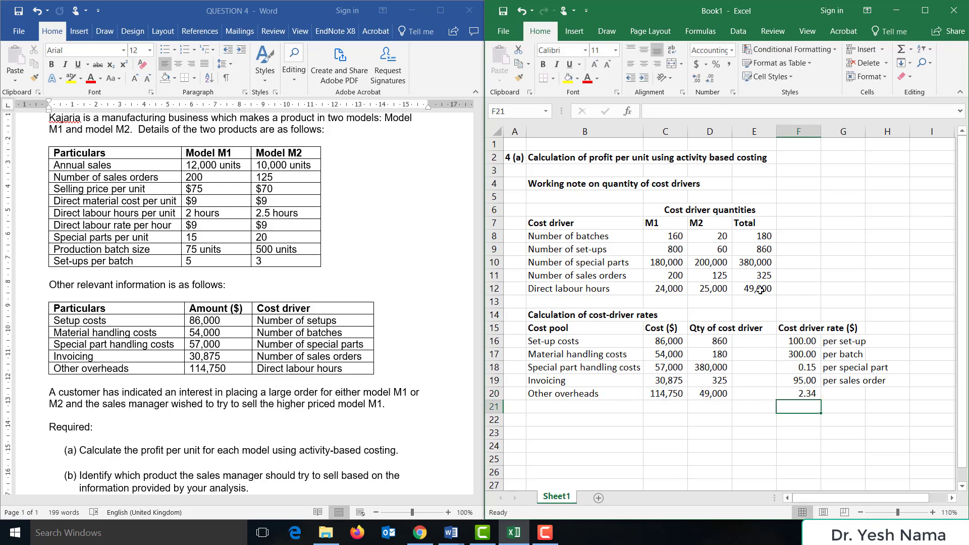
pyautogui.press('Up')
pyautogui.press('Right')
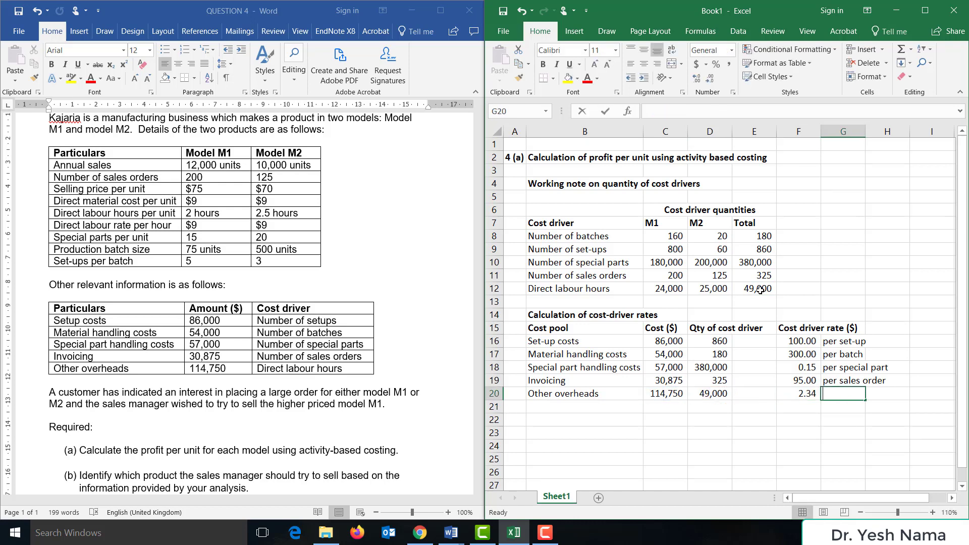
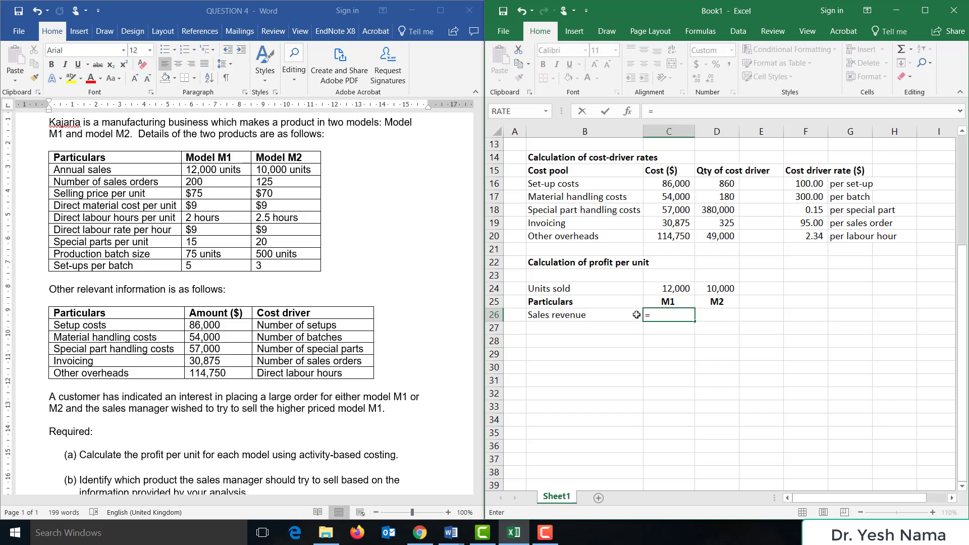
# - Calculate M1's sales revenue in C26 as the $75 selling price times the units sold in C24
pyautogui.write('75*C24')
pyautogui.press('Return')
pyautogui.click(636, 314)
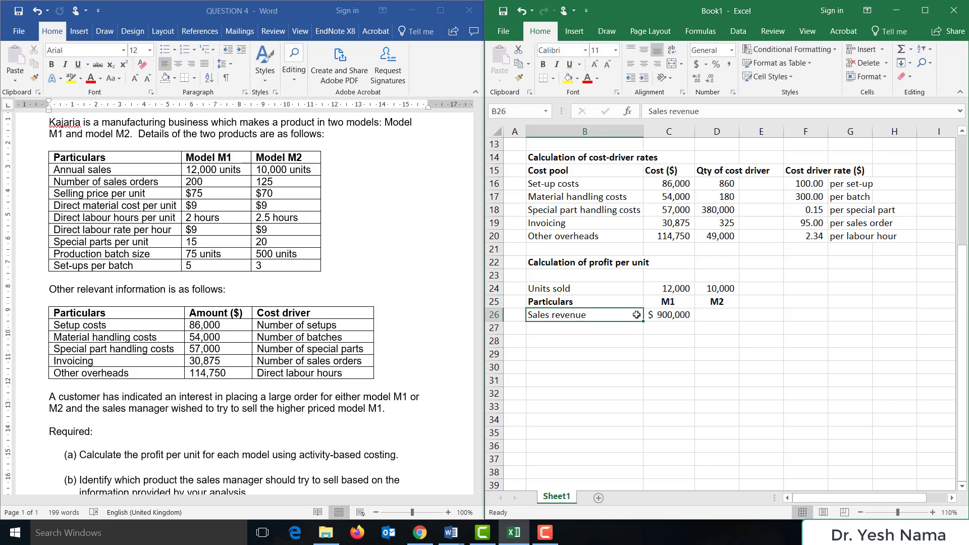
# - Calculate M2's sales revenue in D26 as the $70 selling price times the units sold in D24
pyautogui.press('Right')
pyautogui.press('Right')
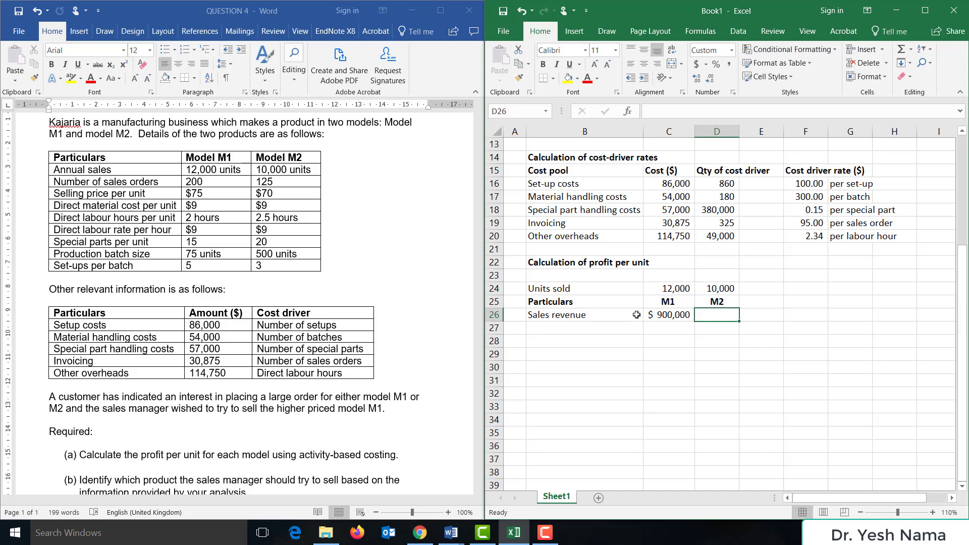
pyautogui.write('=')
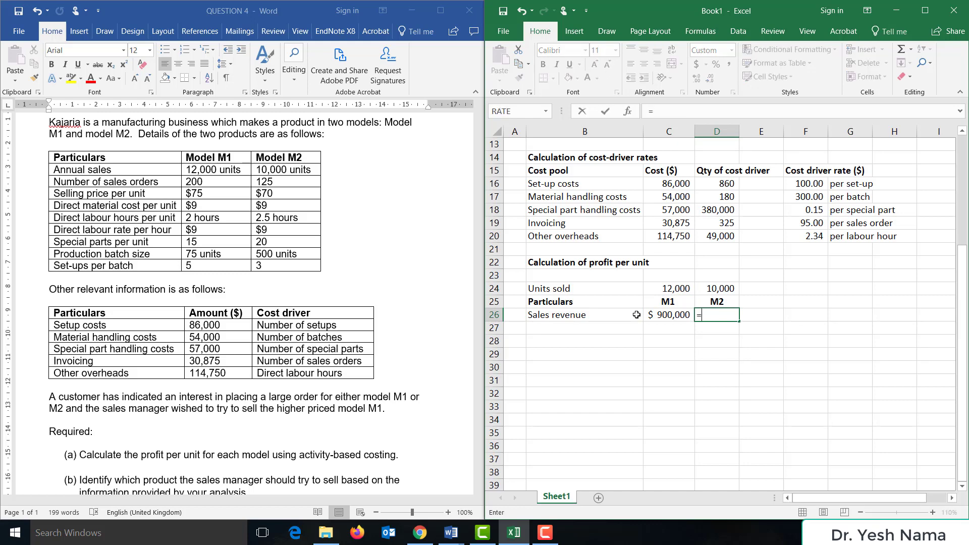
pyautogui.write('70*D24')
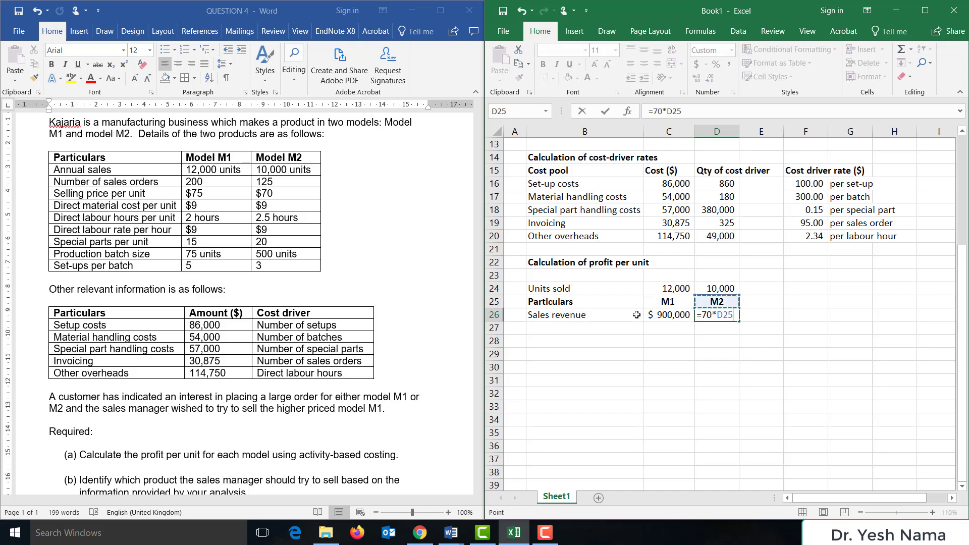
pyautogui.press('Return')
# - Label row 27 with "Less:" in A27 and "Direct material cost" in B27
pyautogui.press('Home')
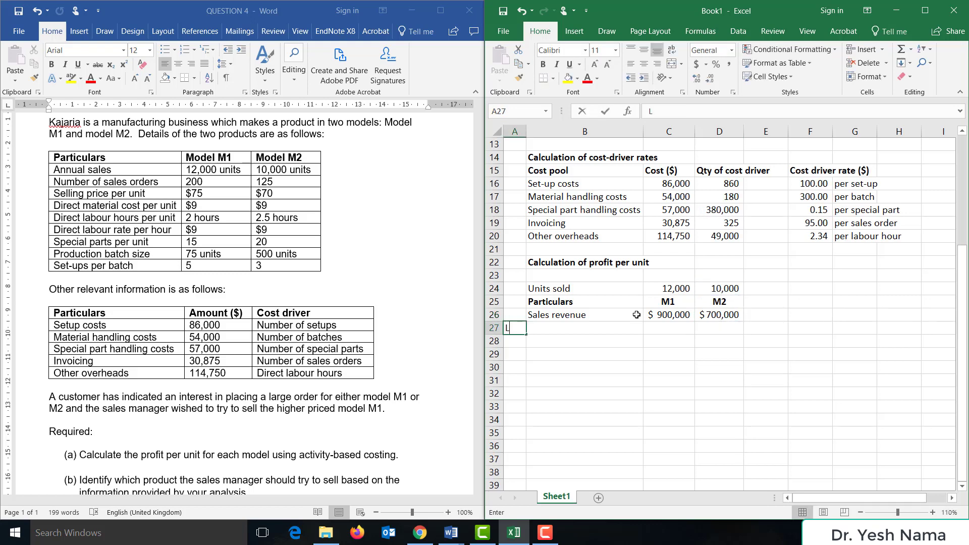
pyautogui.write('Less:')
pyautogui.press('Tab')
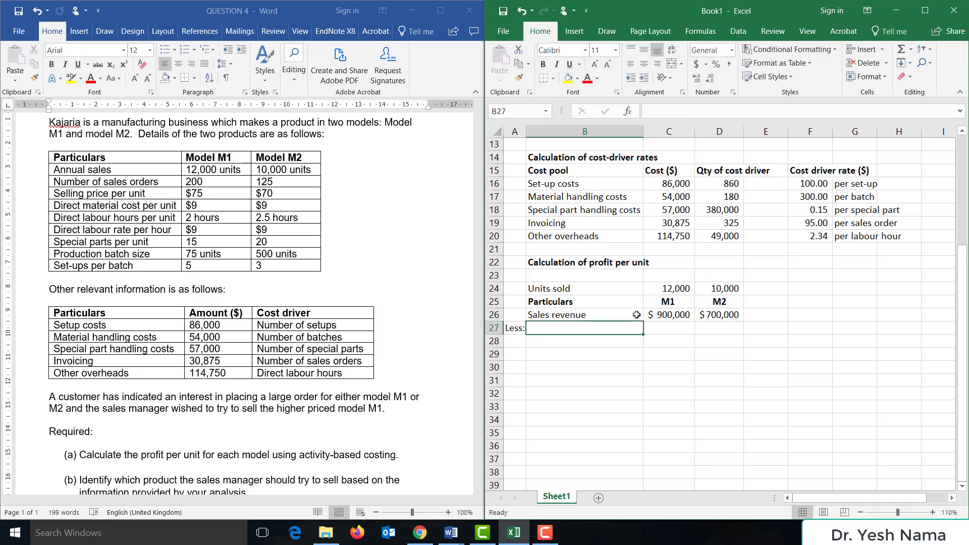
pyautogui.write('Direct')
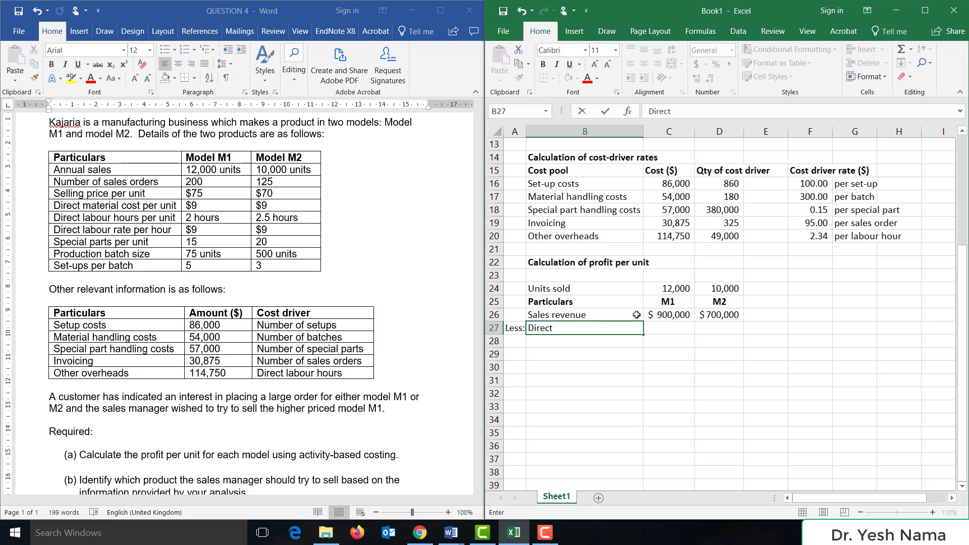
pyautogui.write(' material cost')
pyautogui.press('Tab')
# - Calculate M1's direct material cost in C27 as 9 times the units sold in C24
pyautogui.write('=')
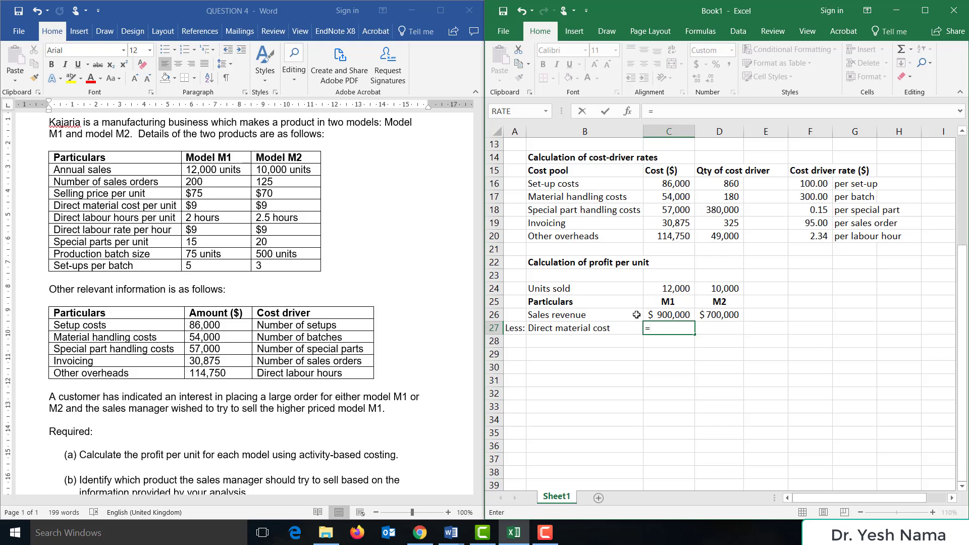
pyautogui.write('9*')
pyautogui.press('Up')
pyautogui.press('Up')
pyautogui.press('Up')
pyautogui.press('Return')
pyautogui.press('Up')
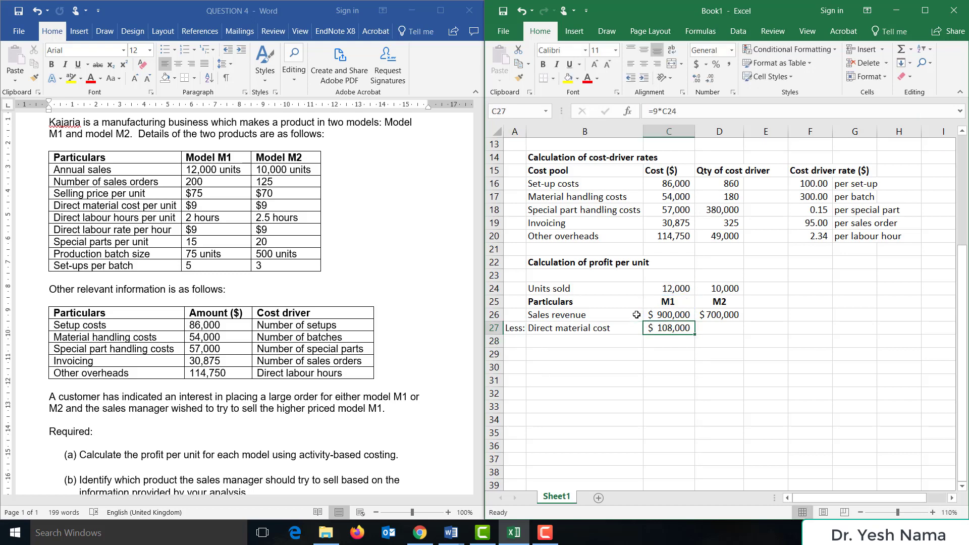
# - Calculate M2's direct material cost in D27 as 9 times the units sold in D24
pyautogui.press('Right')
pyautogui.write('=')
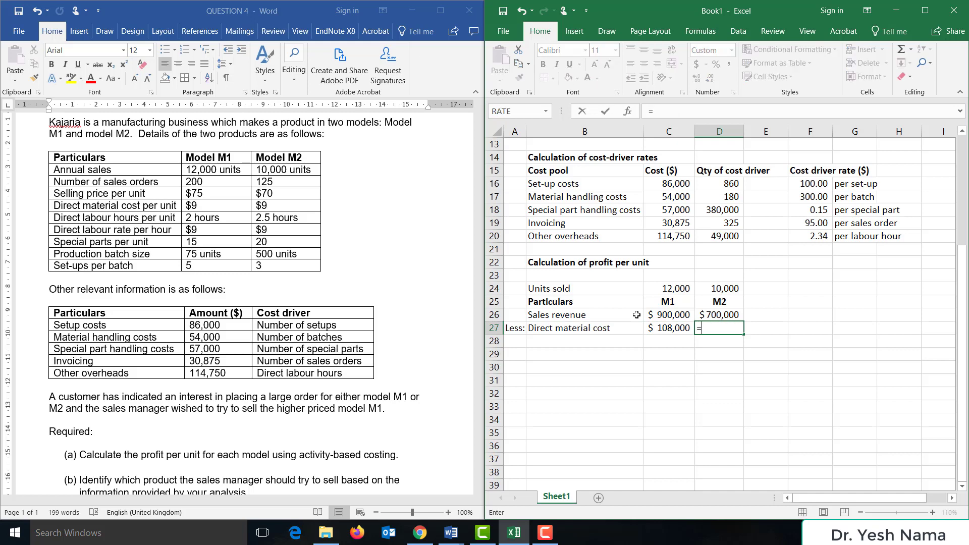
pyautogui.write('9*')
pyautogui.press('Up')
pyautogui.press('Up')
pyautogui.press('Up')
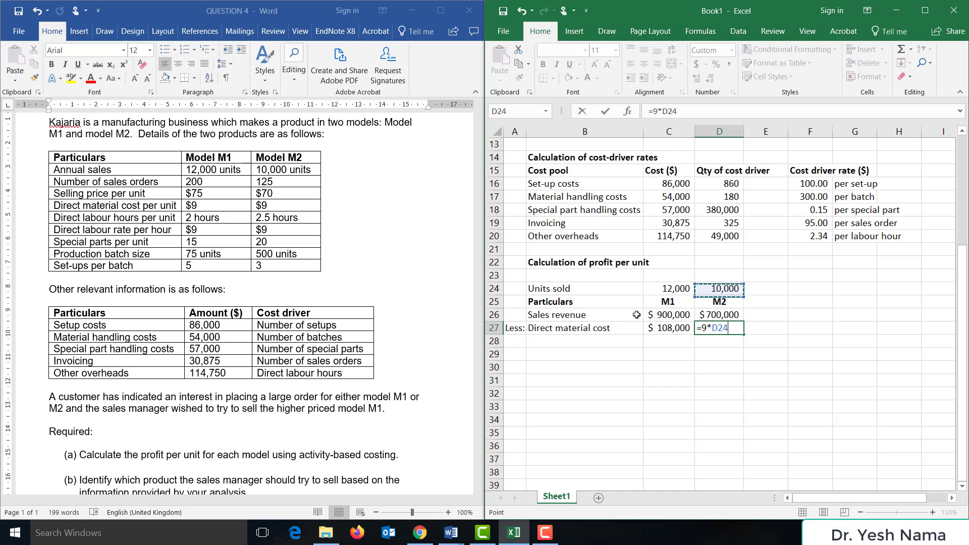
pyautogui.press('Return')
# - Label row 28 with "Direct labour cost" in B28
pyautogui.press('Left')
pyautogui.press('Left')
pyautogui.press('Left')
pyautogui.press('Right')
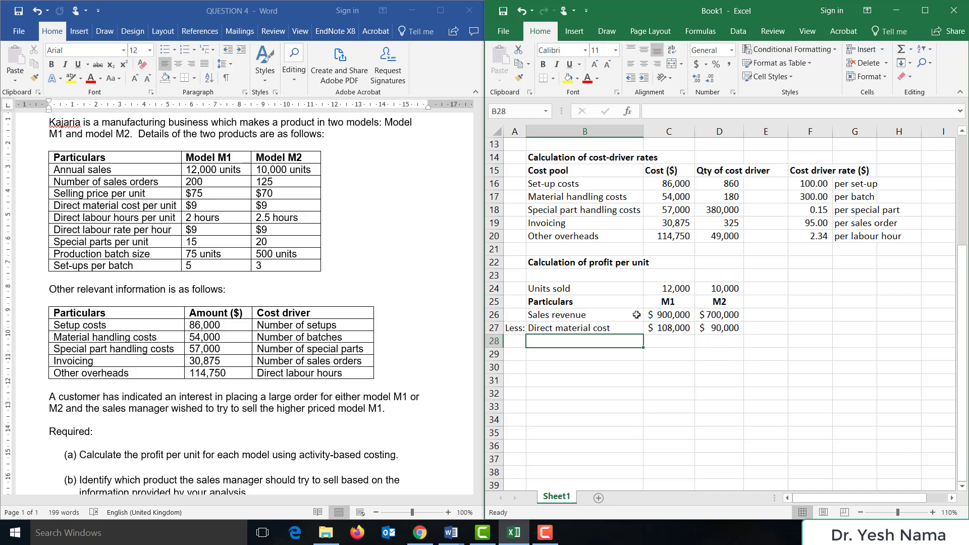
pyautogui.write('Direct la')
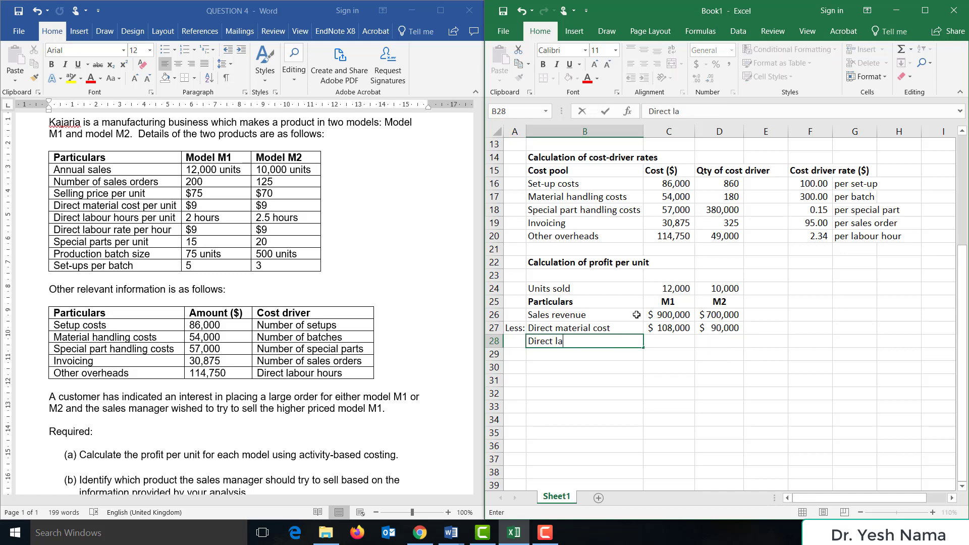
pyautogui.write('bour cost')
pyautogui.press('Tab')
# - Calculate M1's direct labour cost in C28 as the $9 hourly rate times 2 hours times the units sold in C24
pyautogui.write('=')
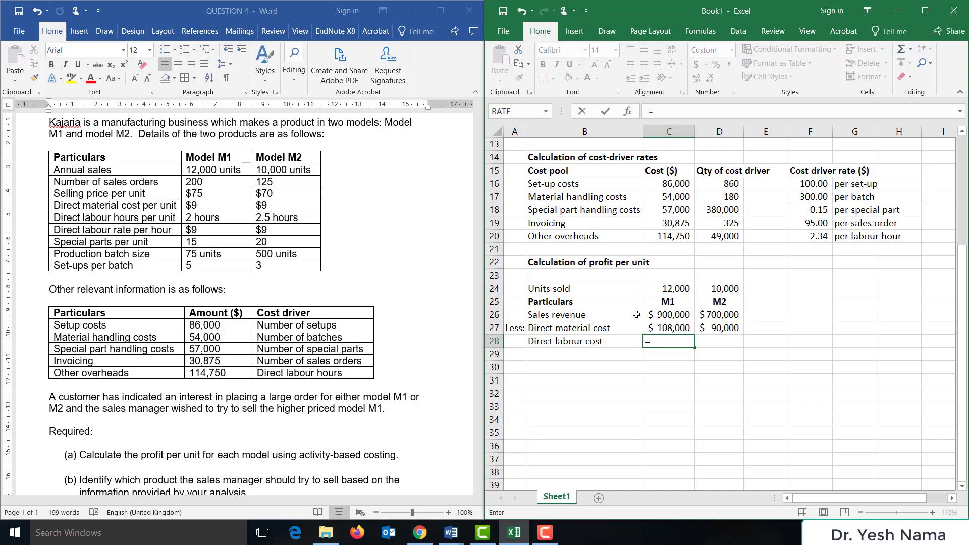
pyautogui.press('Escape')
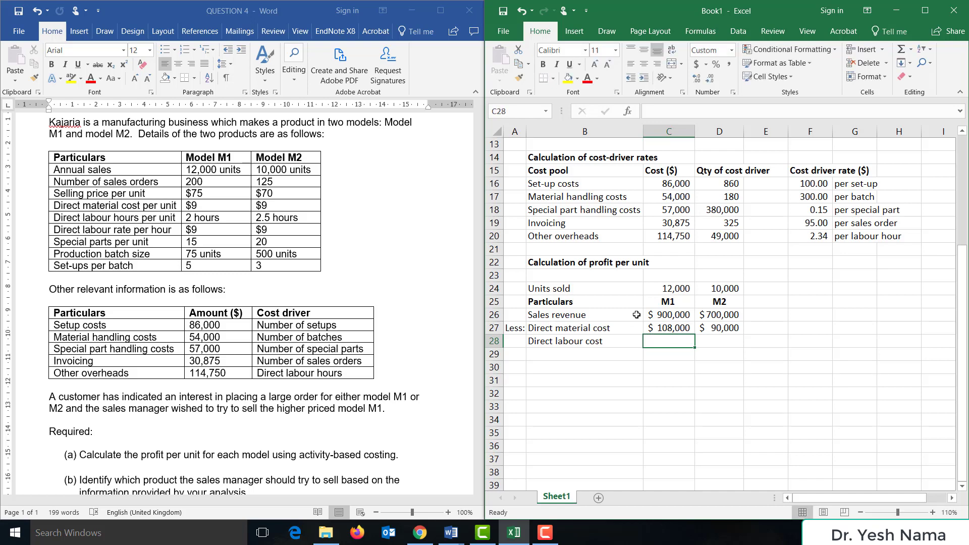
pyautogui.write('=9')
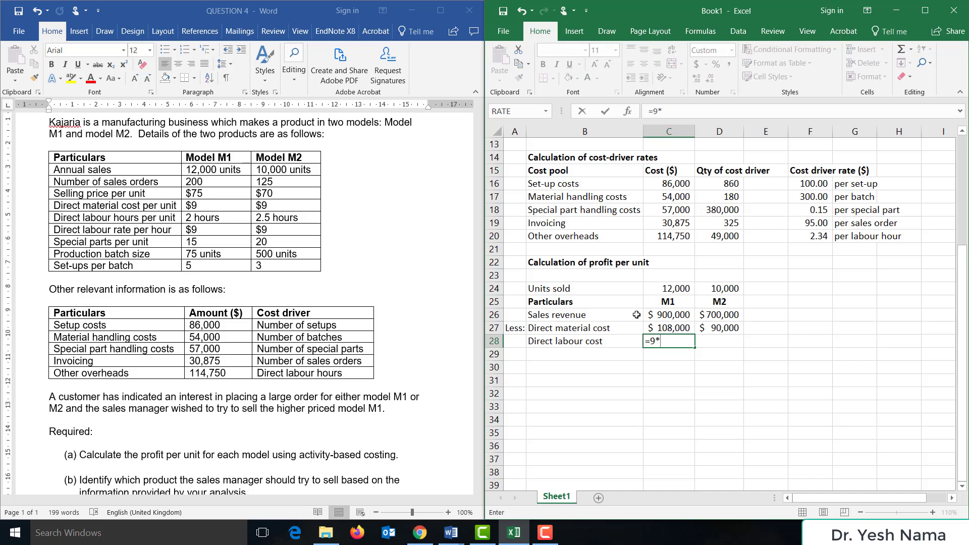
pyautogui.write('*2*')
pyautogui.press('Up')
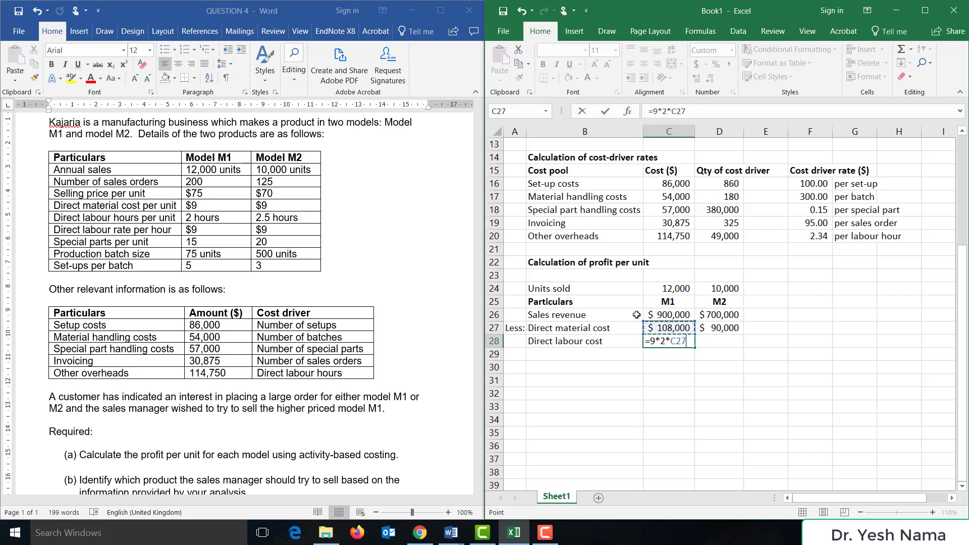
pyautogui.press('Up')
pyautogui.press('Up')
pyautogui.press('Up')
pyautogui.press('Return')
# - Calculate M2's direct labour cost in D28 as the $9 hourly rate times 2.5 hours times the units sold in D24
pyautogui.press('Left')
pyautogui.press('Up')
pyautogui.press('Right')
pyautogui.press('Right')
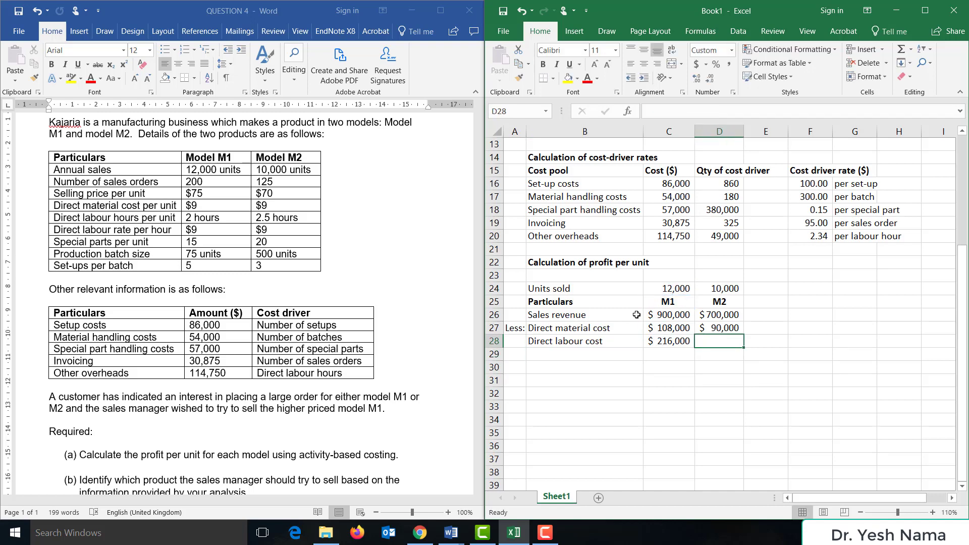
pyautogui.write('=9')
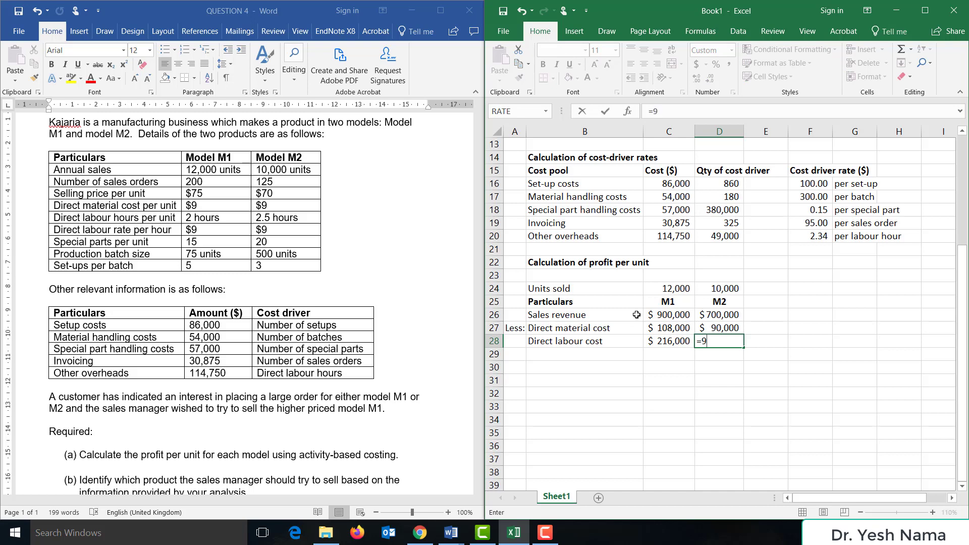
pyautogui.write('*2.5*')
pyautogui.press('Up')
pyautogui.press('Up')
pyautogui.press('Up')
pyautogui.press('Up')
pyautogui.press('Return')
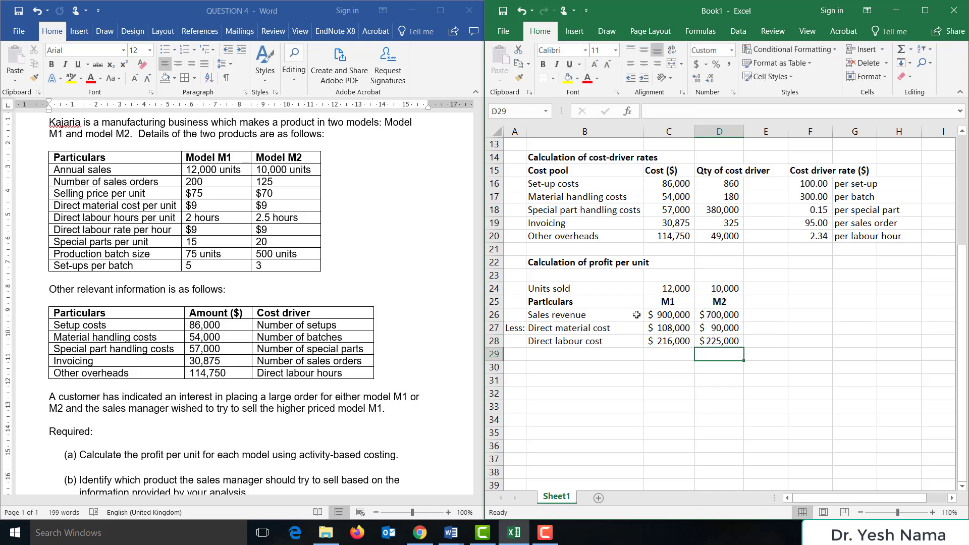
# - Add the subheading "Overheads" in B29, underlined and italic
pyautogui.press('Left')
pyautogui.press('Left')
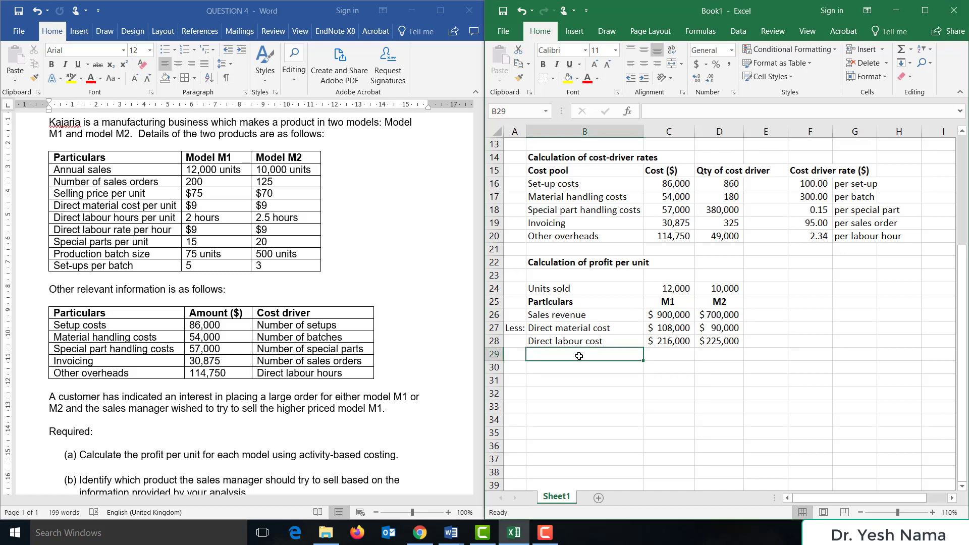
pyautogui.write('Overheads')
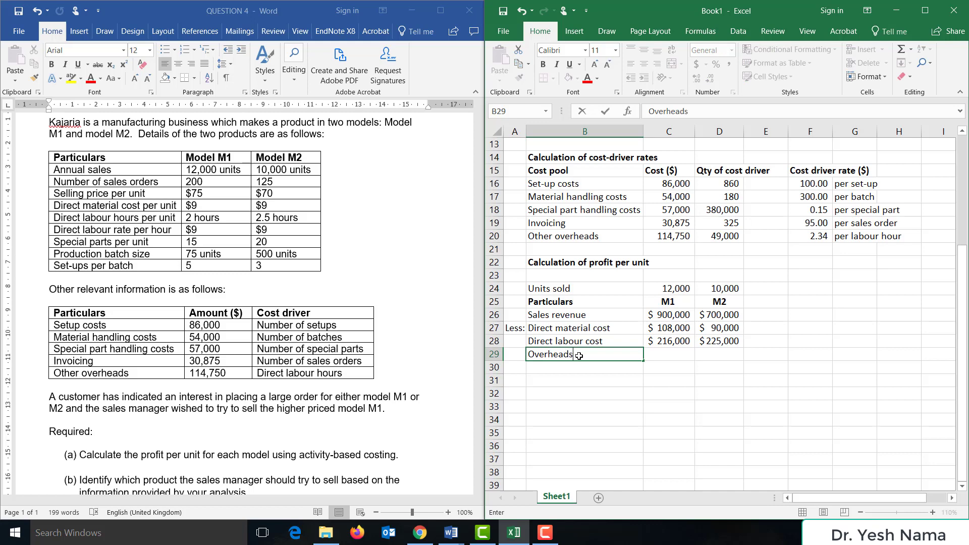
pyautogui.hotkey('ctrl', 'Return')
pyautogui.hotkey('ctrl', 'u')
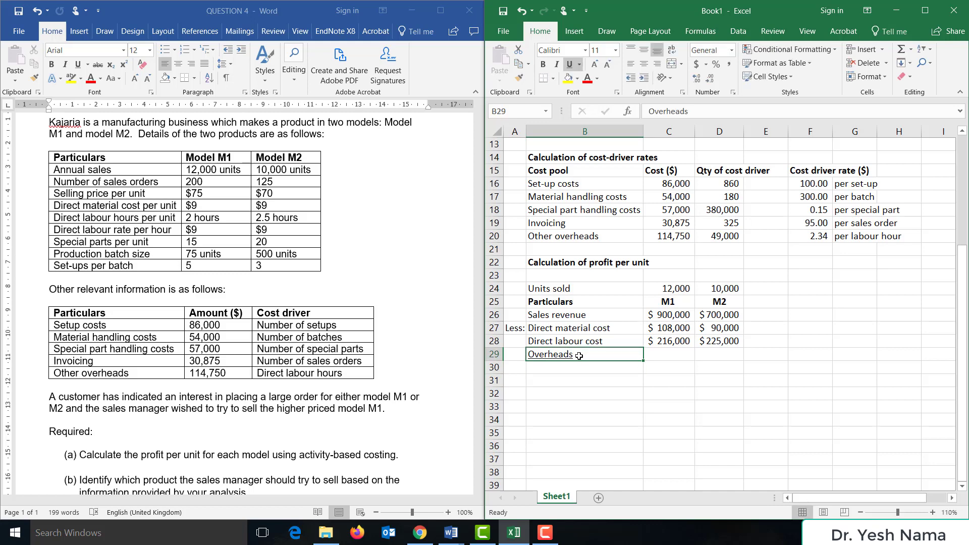
pyautogui.hotkey('ctrl', 'i')
pyautogui.press('Return')
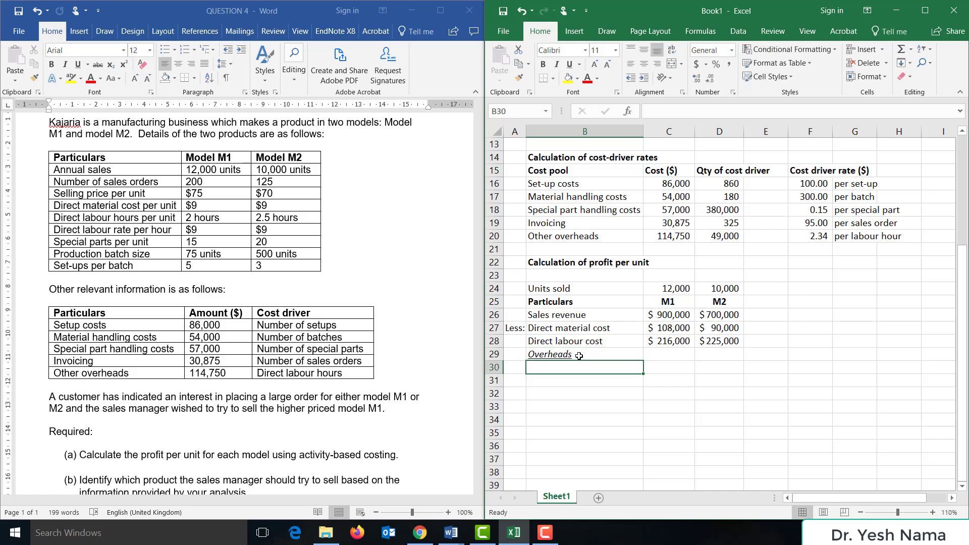
# - Label row 30 with "Set-up costs" in B30
pyautogui.write('Set-')
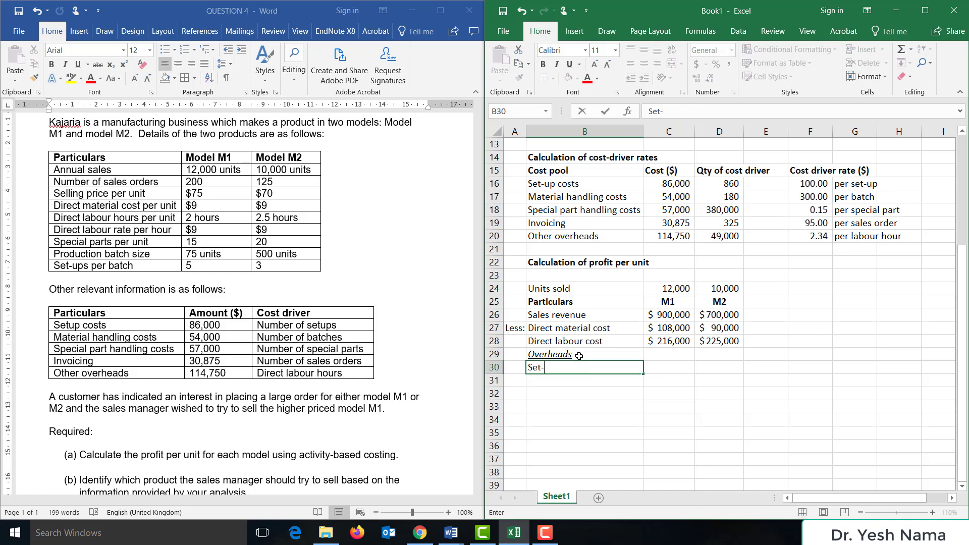
pyautogui.write('up costs')
pyautogui.press('Tab')
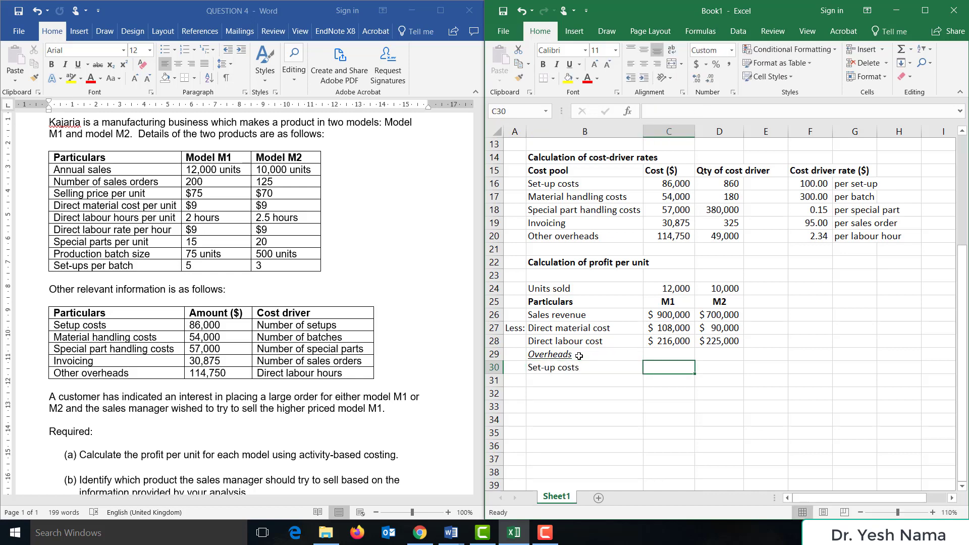
# - Calculate M1's set-up costs in C30 as the per set-up rate in F16 times M1's number of set-ups in C9
pyautogui.write('=')
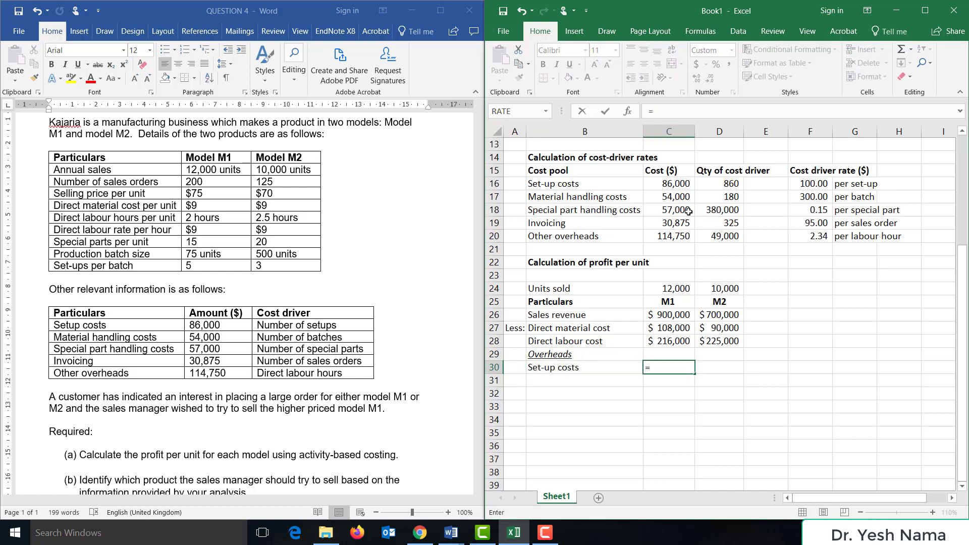
pyautogui.click(794, 187)
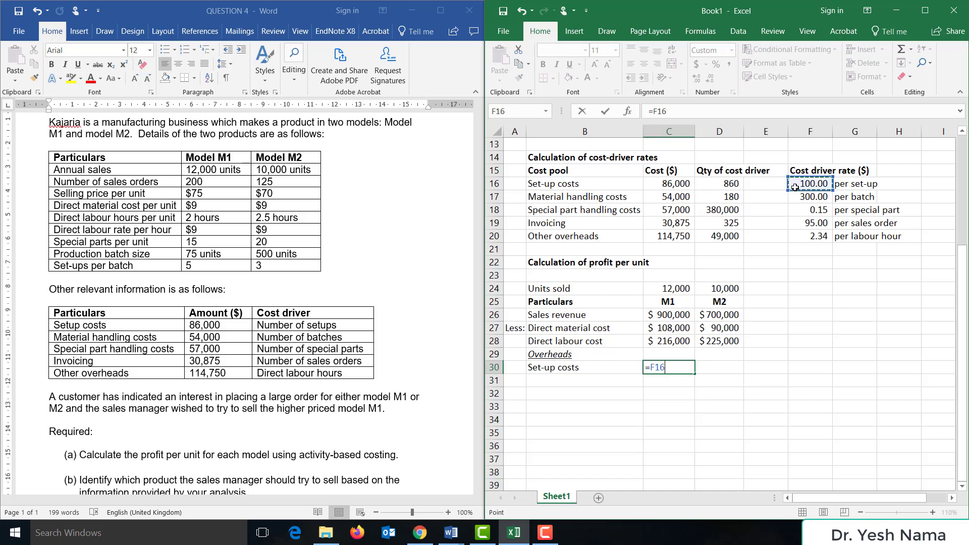
pyautogui.scroll(3, 795, 187)
pyautogui.write('*')
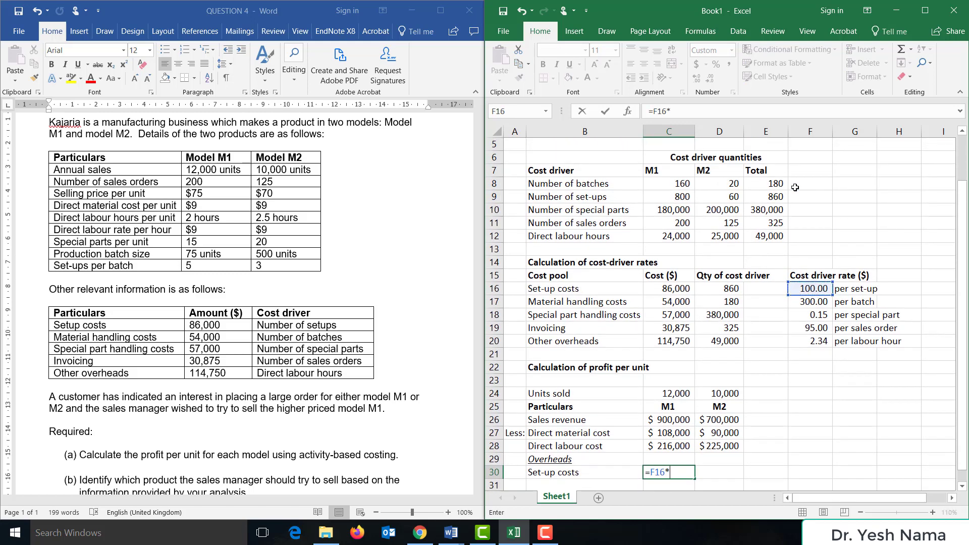
pyautogui.click(673, 196)
pyautogui.press('Return')
# - Calculate M2's set-up costs in D30 as the per set-up rate in F16 times M2's number of set-ups in D9
pyautogui.press('Up')
pyautogui.press('Right')
pyautogui.press('Right')
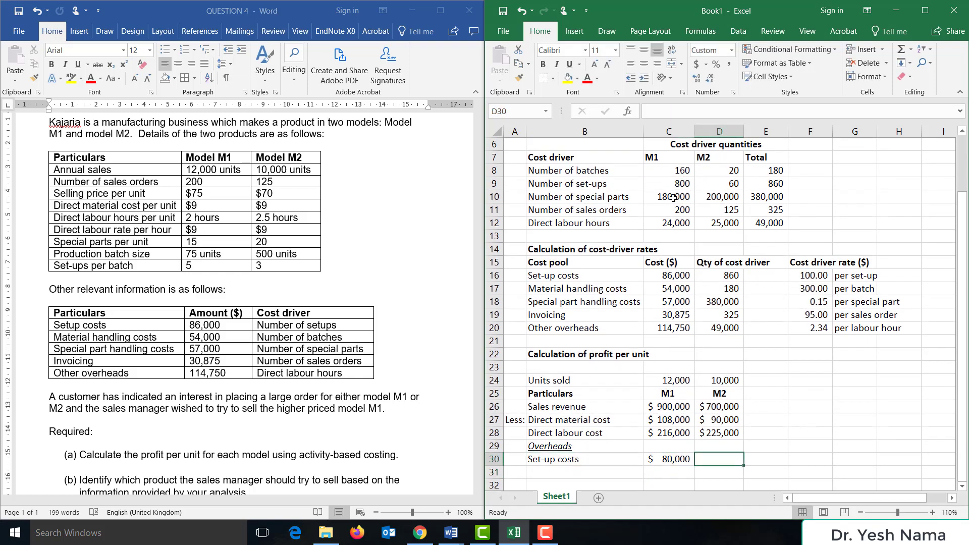
pyautogui.write('=')
pyautogui.click(814, 280)
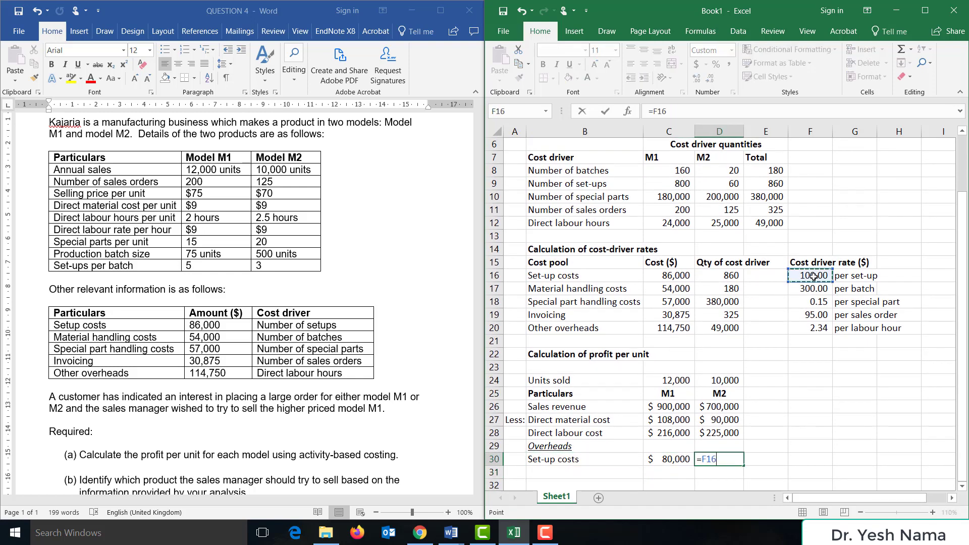
pyautogui.write('*')
pyautogui.click(717, 184)
pyautogui.press('Return')
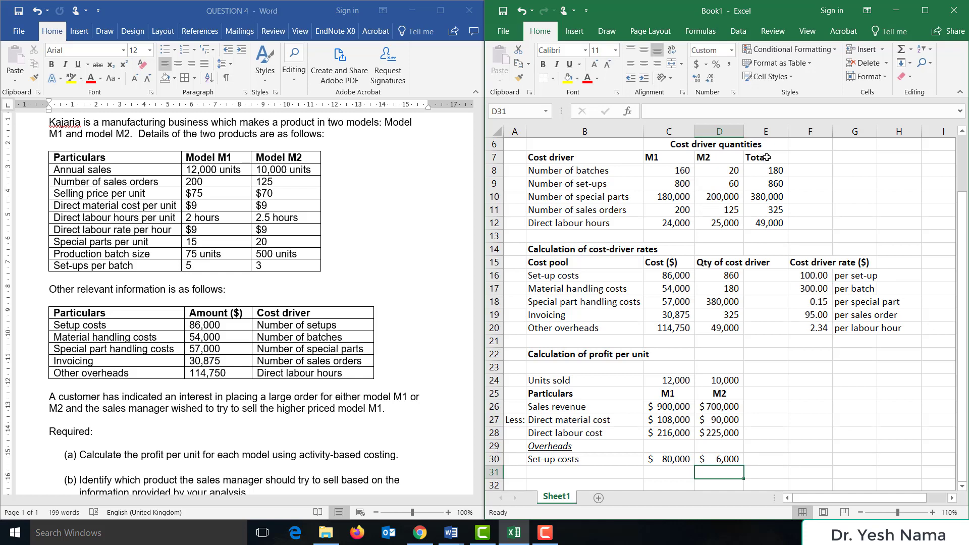
# - Label row 31 with "Material handling costs" in B31
pyautogui.press('Left')
pyautogui.press('Left')
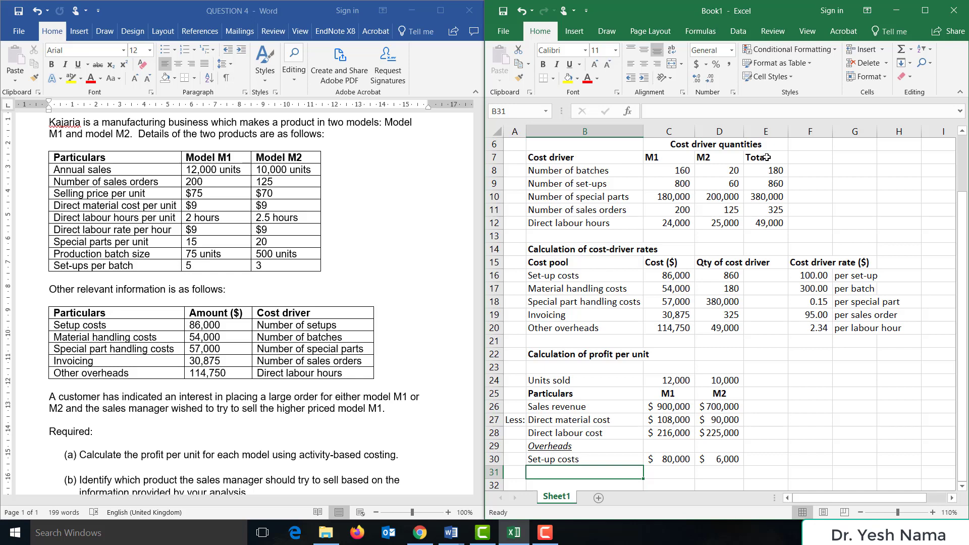
pyautogui.write('M')
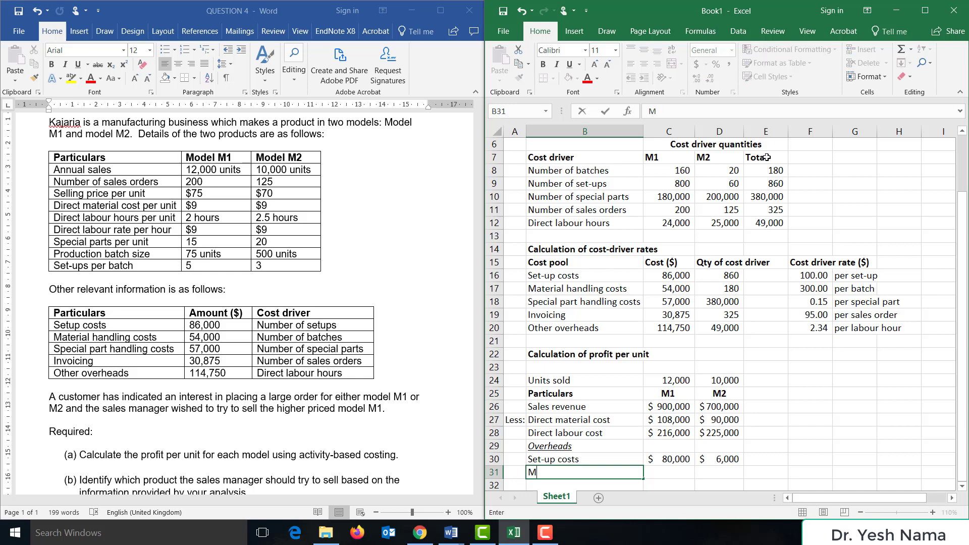
pyautogui.write('aterial handling costs')
pyautogui.press('Tab')
# - Calculate M1's material handling costs in C31 as the per batch rate in F17 times M1's number of batches in C8
pyautogui.write('=')
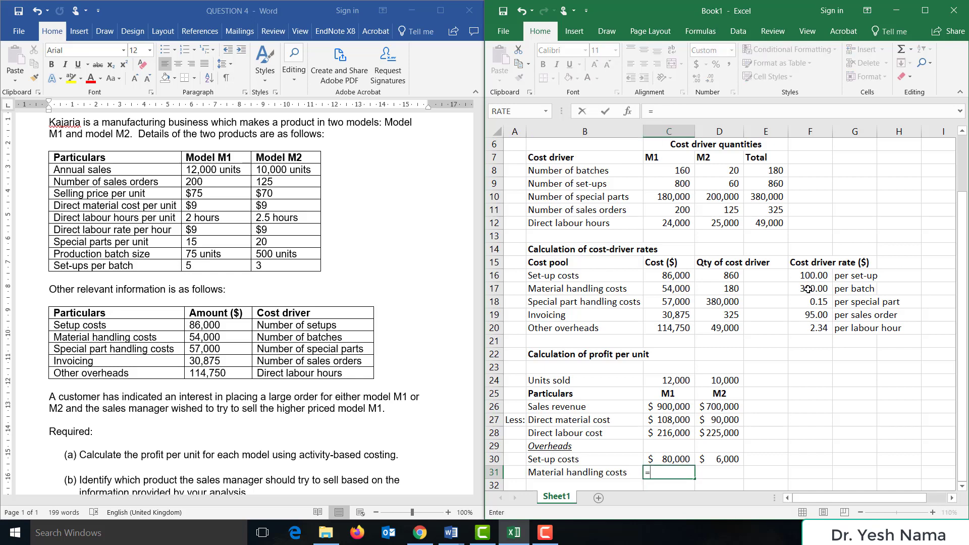
pyautogui.click(808, 289)
pyautogui.write('*')
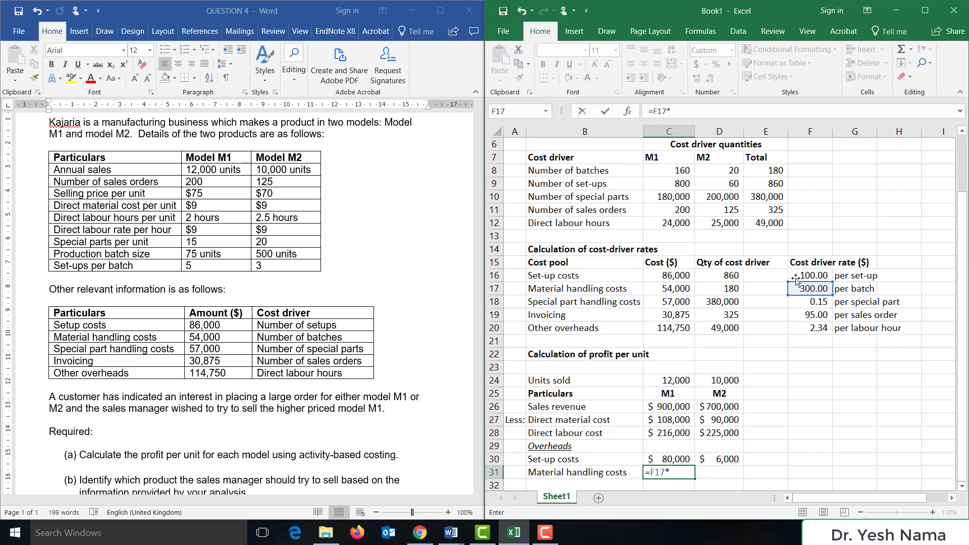
pyautogui.click(680, 172)
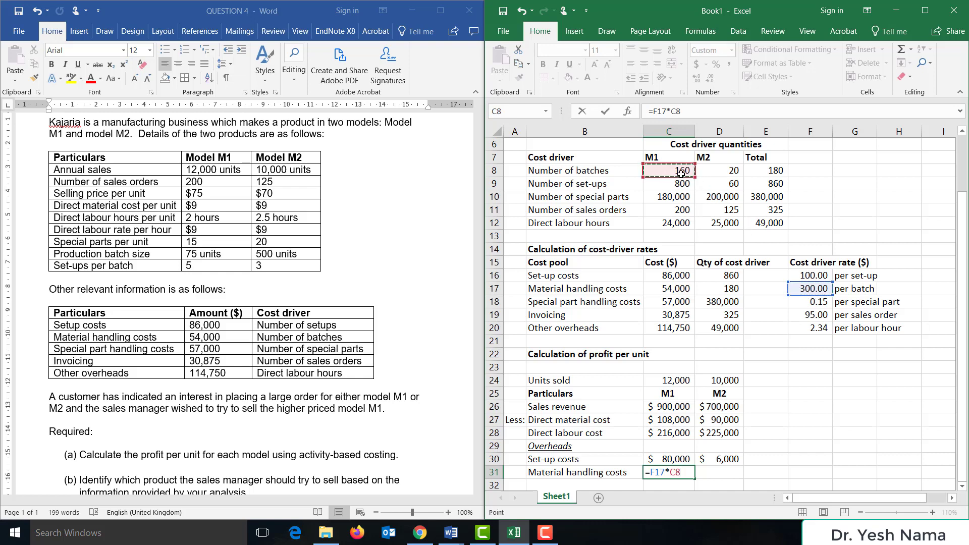
pyautogui.press('Return')
# - Calculate M2's material handling costs in D31 as the per batch rate in F17 times M2's number of batches in D8
pyautogui.press('Up')
pyautogui.press('Right')
pyautogui.press('Right')
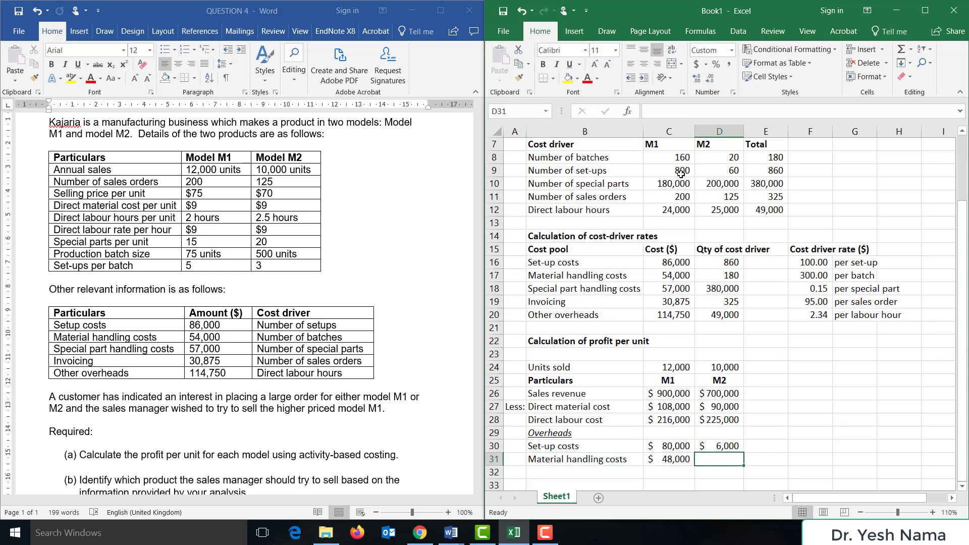
pyautogui.write('=')
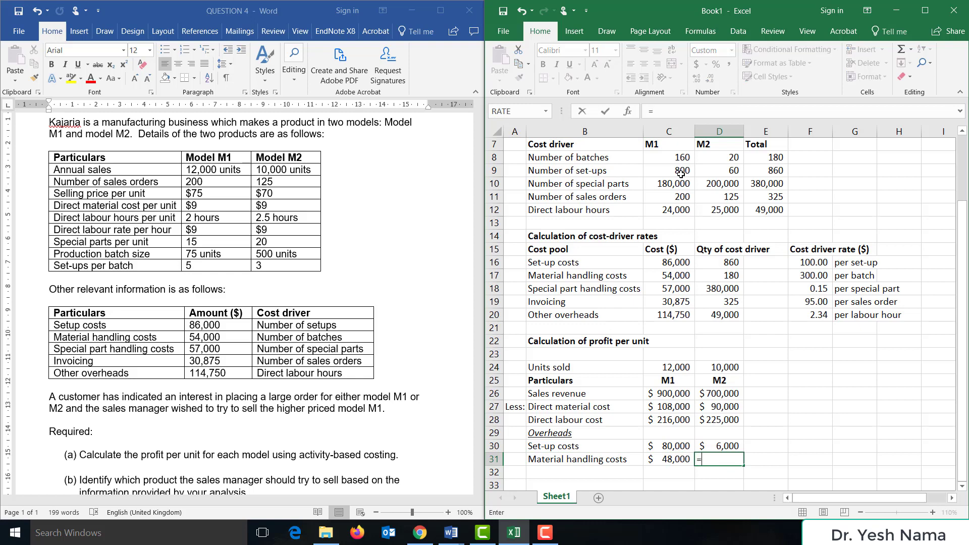
pyautogui.click(806, 278)
pyautogui.write('*')
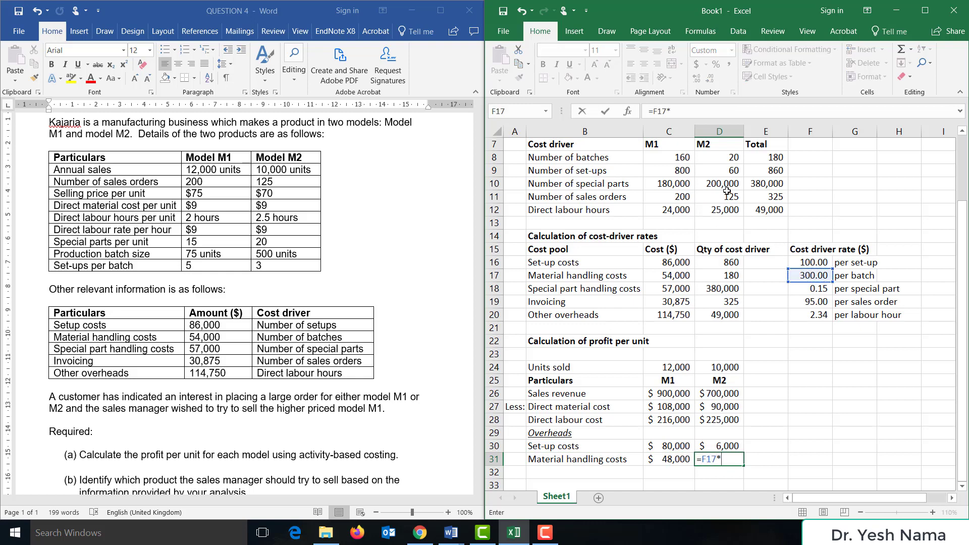
pyautogui.click(720, 158)
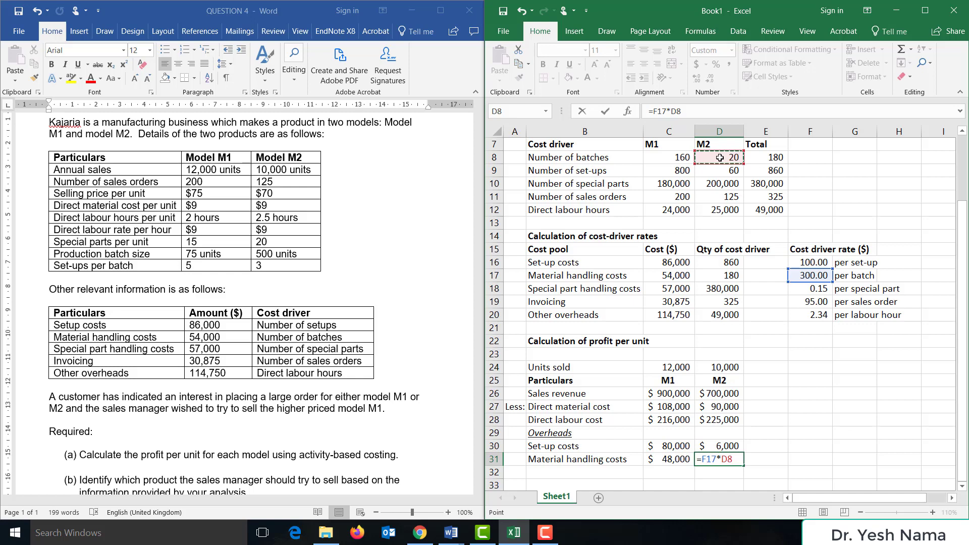
pyautogui.press('Return')
# - Label row 32 with "Special part handling costs" in B32
pyautogui.click(584, 471)
pyautogui.write('Special part handling costs')
pyautogui.press('Tab')
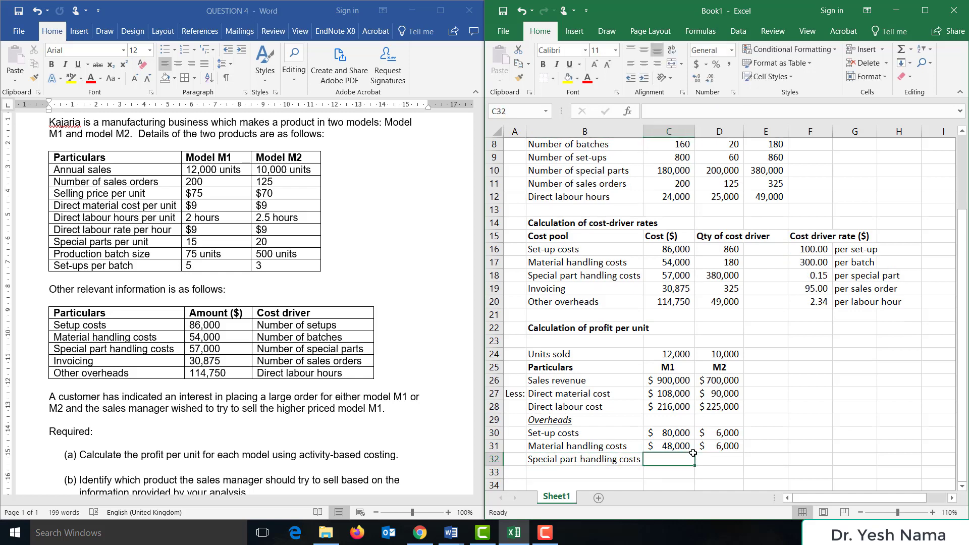
# - Calculate M1's special part handling costs in C32 as the per special part rate in F18 times M1's number of special parts in C10
pyautogui.write('=')
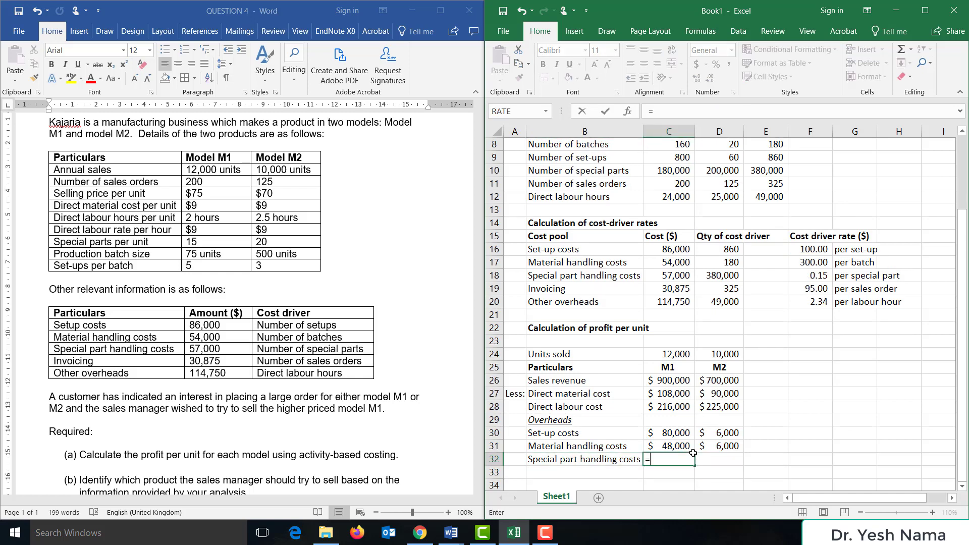
pyautogui.scroll(1, 756, 303)
pyautogui.click(812, 288)
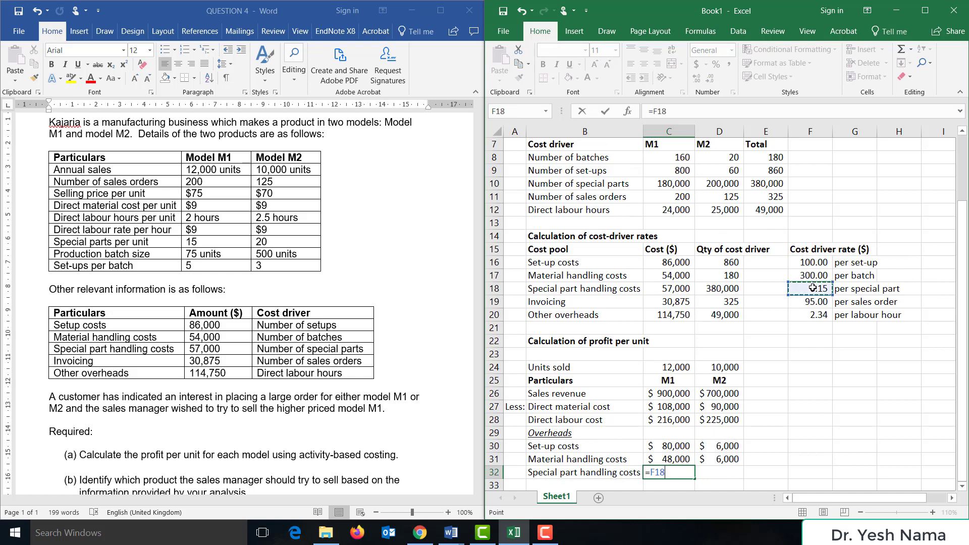
pyautogui.write('*')
pyautogui.click(668, 184)
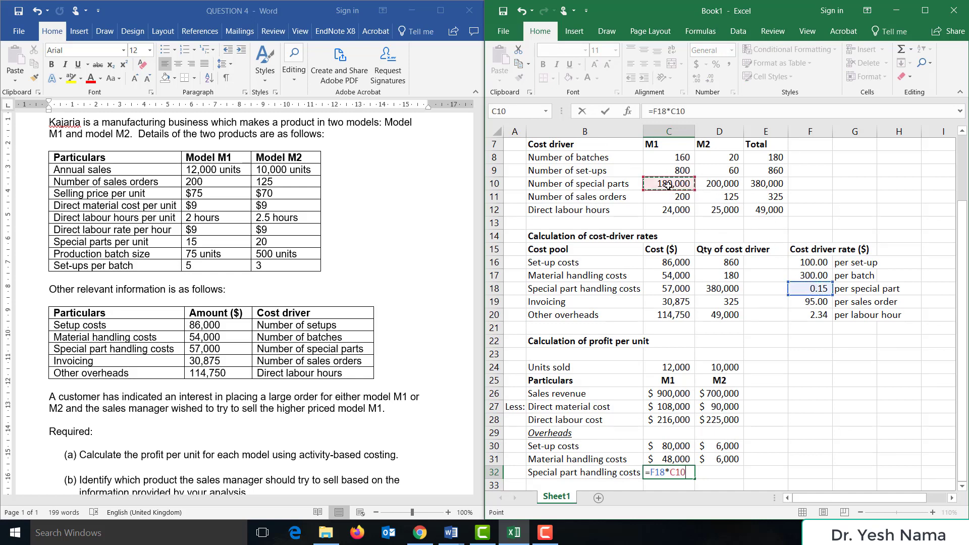
pyautogui.press('Return')
# - Calculate M2's special part handling costs in D32 as the per special part rate in F18 times M2's number of special parts in D10
pyautogui.press('Up')
pyautogui.press('Right')
pyautogui.write('=')
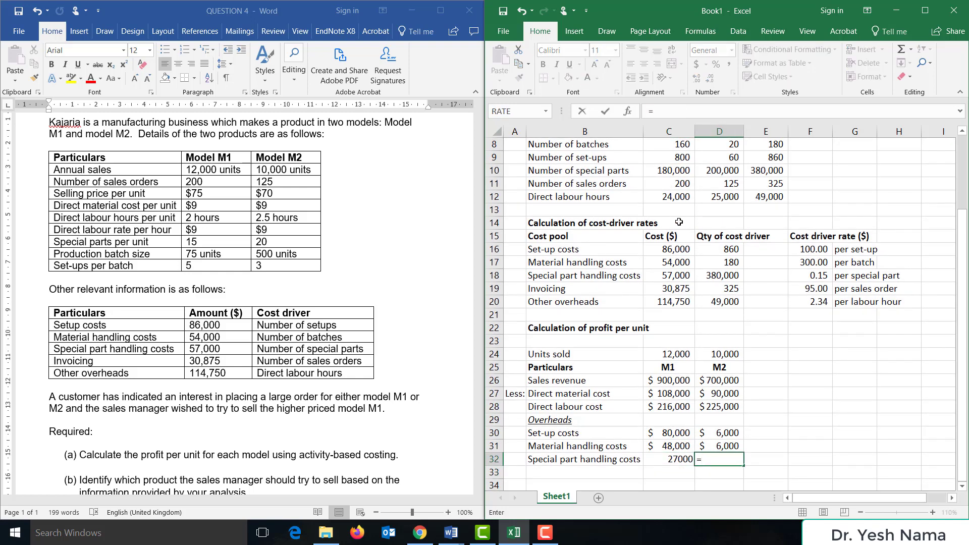
pyautogui.click(815, 275)
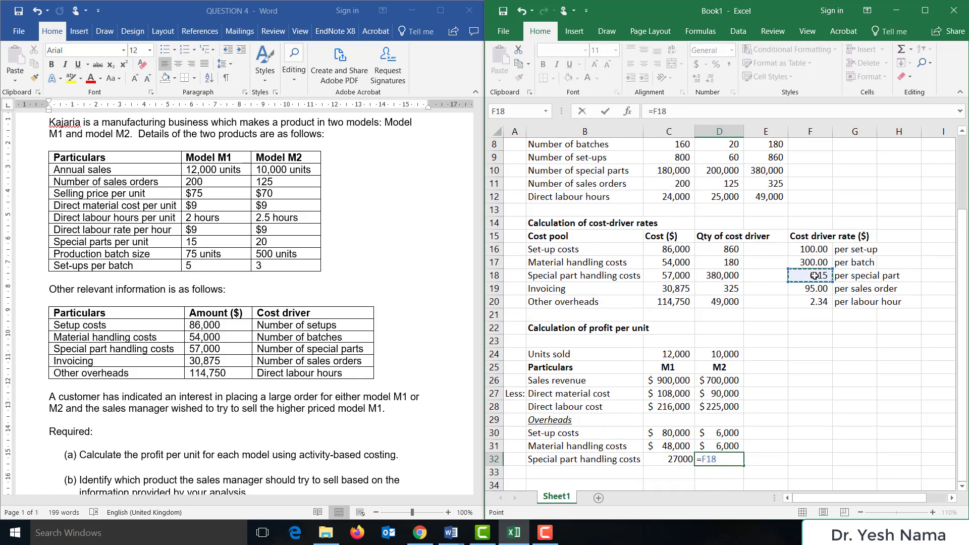
pyautogui.write('*')
pyautogui.click(723, 171)
pyautogui.hotkey('ctrl', 'Return')
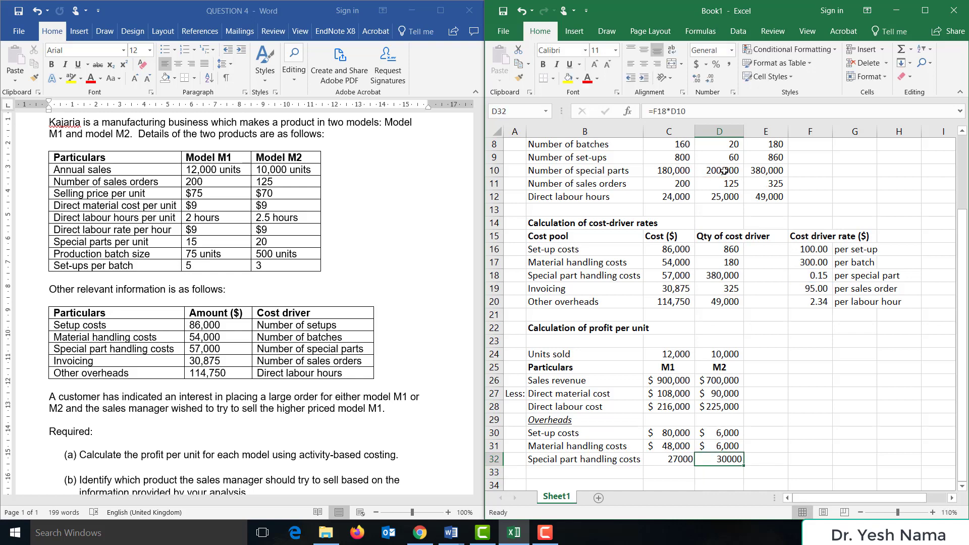
# - Label row 33 with "Invoicing costs" in B33
pyautogui.press('Down')
pyautogui.press('Left')
pyautogui.press('Left')
pyautogui.write('Invoicing costs')
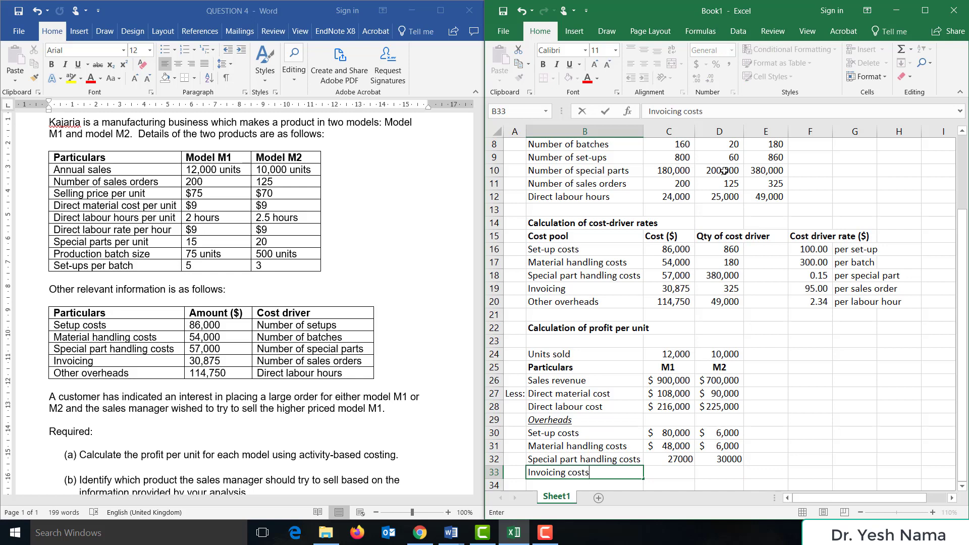
pyautogui.press('Tab')
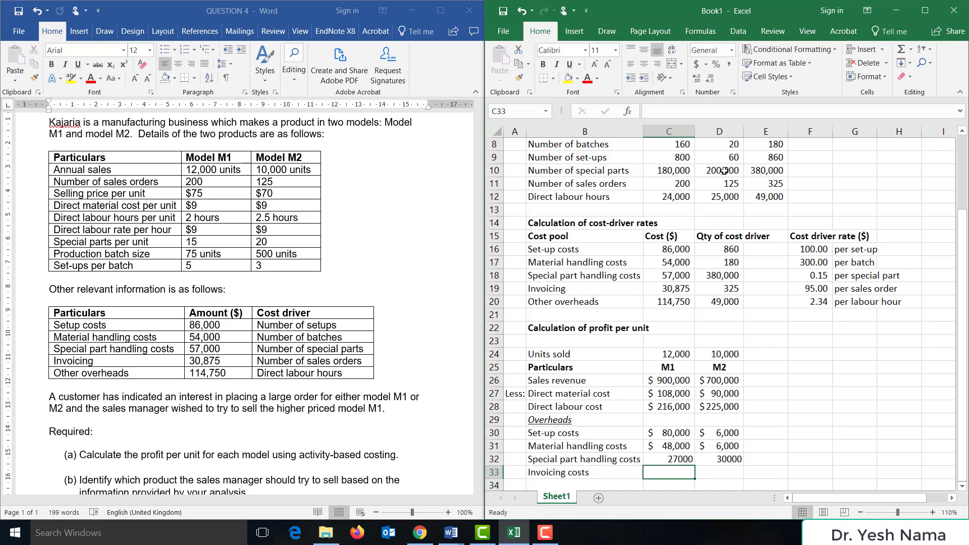
# - Calculate M1's invoicing costs in C33 as the per sales order rate in F19 times M1's number of sales orders in C11
pyautogui.write('=')
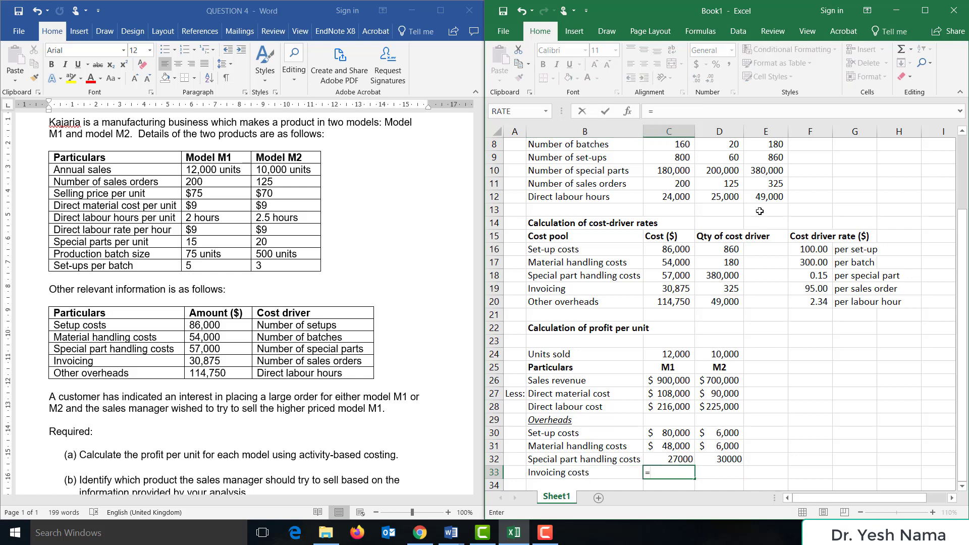
pyautogui.click(800, 281)
pyautogui.write('*')
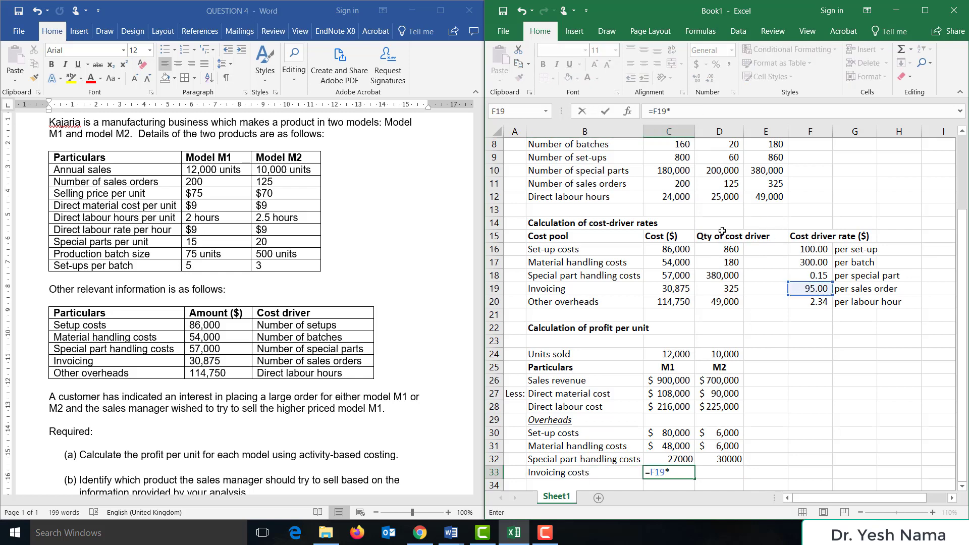
pyautogui.click(678, 185)
pyautogui.press('Return')
# - Calculate M2's invoicing costs in D33 as the per sales order rate in F19 times M2's number of sales orders in D11
pyautogui.press('Tab')
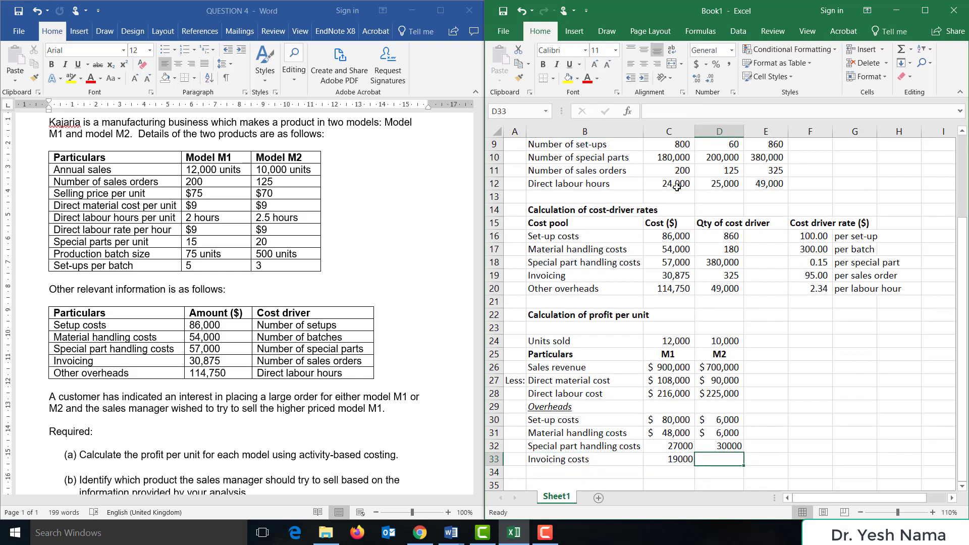
pyautogui.write('=')
pyautogui.click(809, 275)
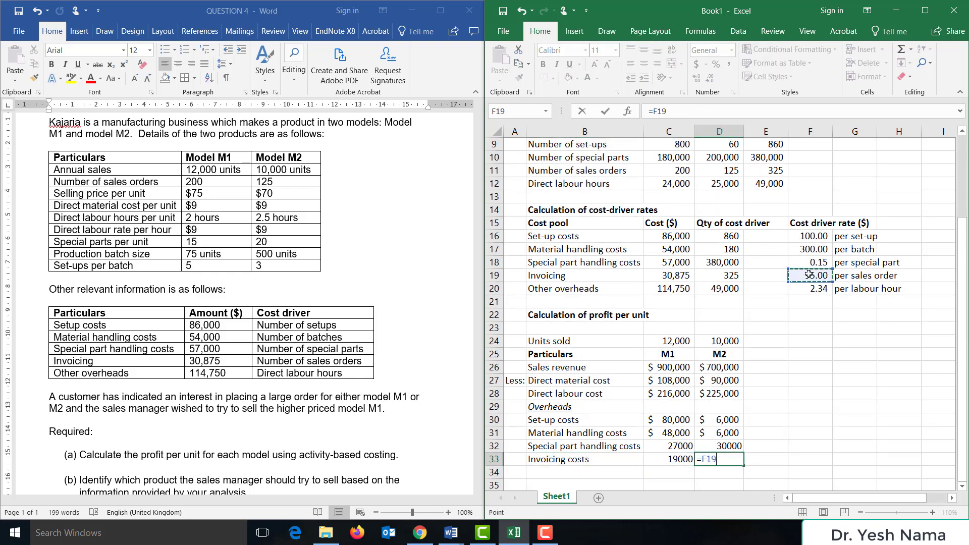
pyautogui.write('*')
pyautogui.click(725, 172)
pyautogui.press('Return')
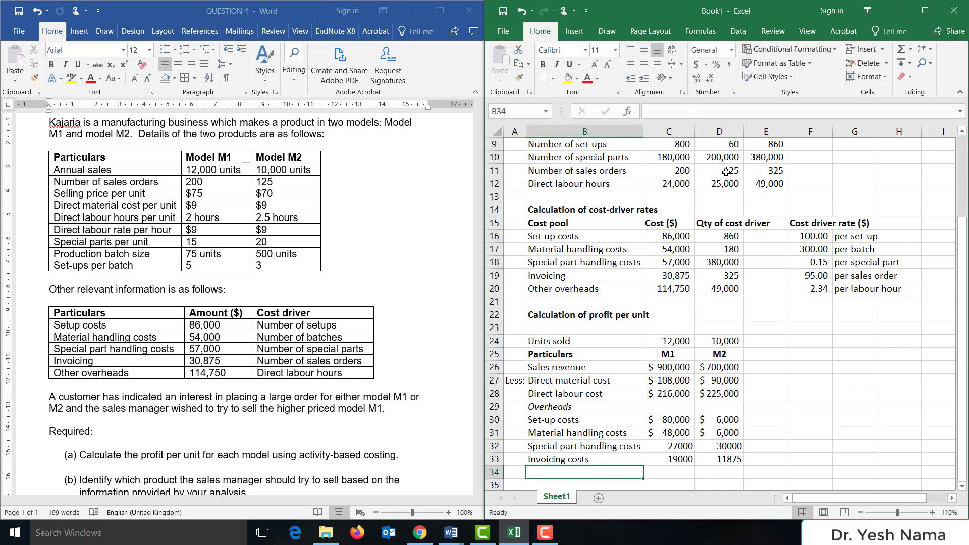
# - Label row 34 with "Other overheads" in B34
pyautogui.write('Other ot')
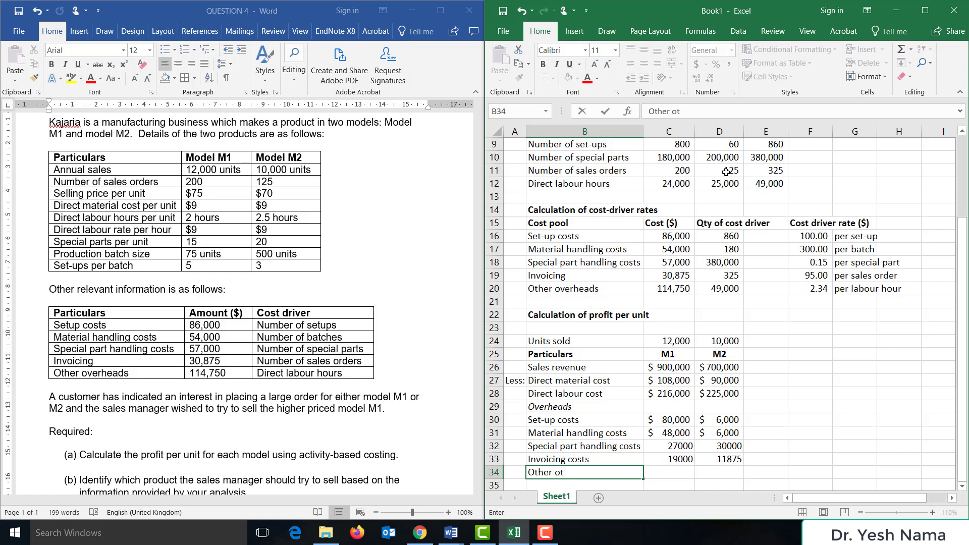
pyautogui.press('BackSpace')
pyautogui.write('verheads')
pyautogui.press('Tab')
# - Calculate M1's other overheads in C34 as the per labour hour rate in F20 times M1's direct labour hours in C12
pyautogui.write('=')
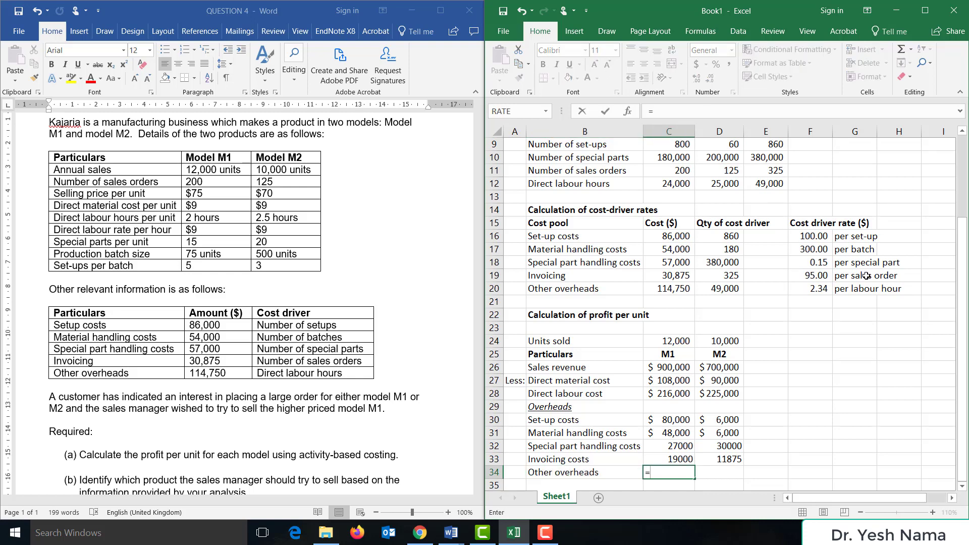
pyautogui.click(806, 288)
pyautogui.write('*')
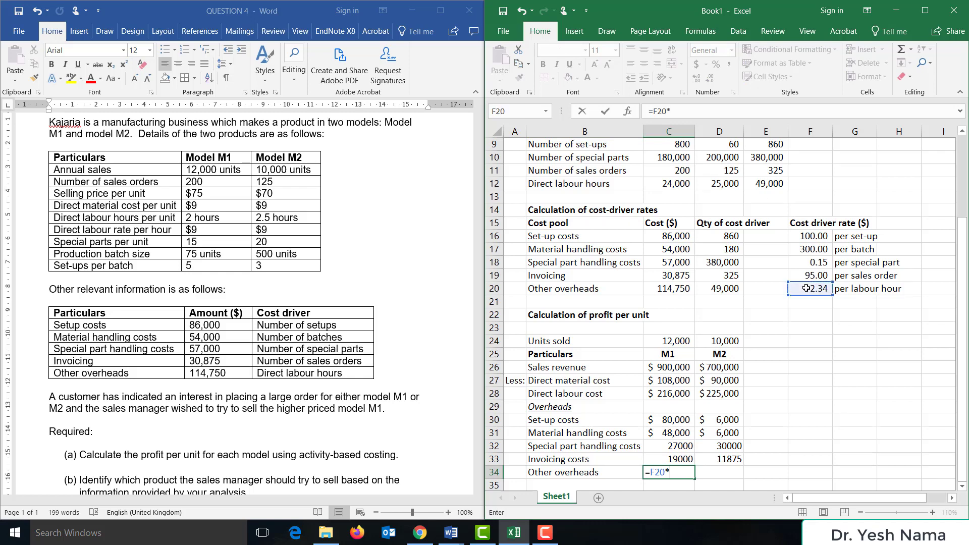
pyautogui.click(677, 186)
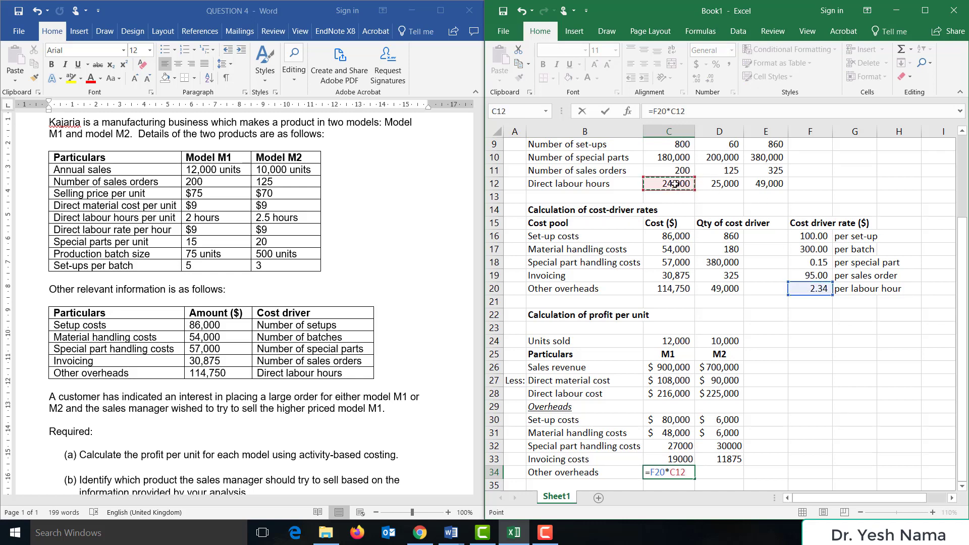
# - Calculate M2's other overheads in D34 as the per labour hour rate in F20 times M2's direct labour hours in D12
pyautogui.press('Tab')
pyautogui.write('=')
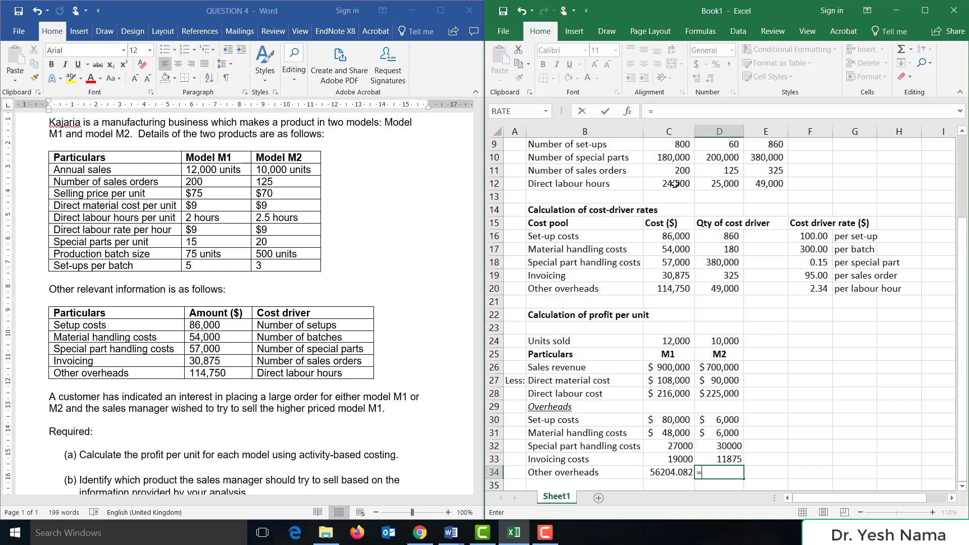
pyautogui.click(807, 290)
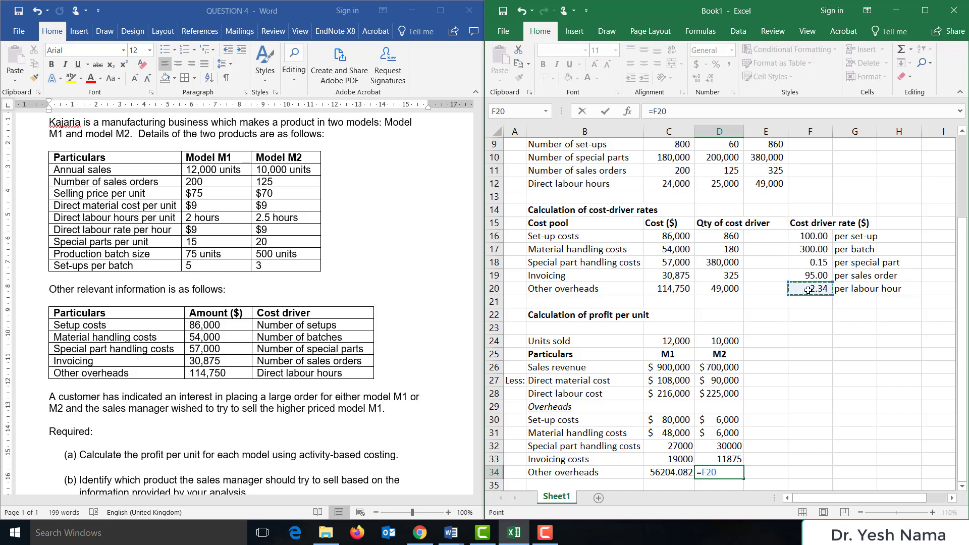
pyautogui.write('*')
pyautogui.click(721, 186)
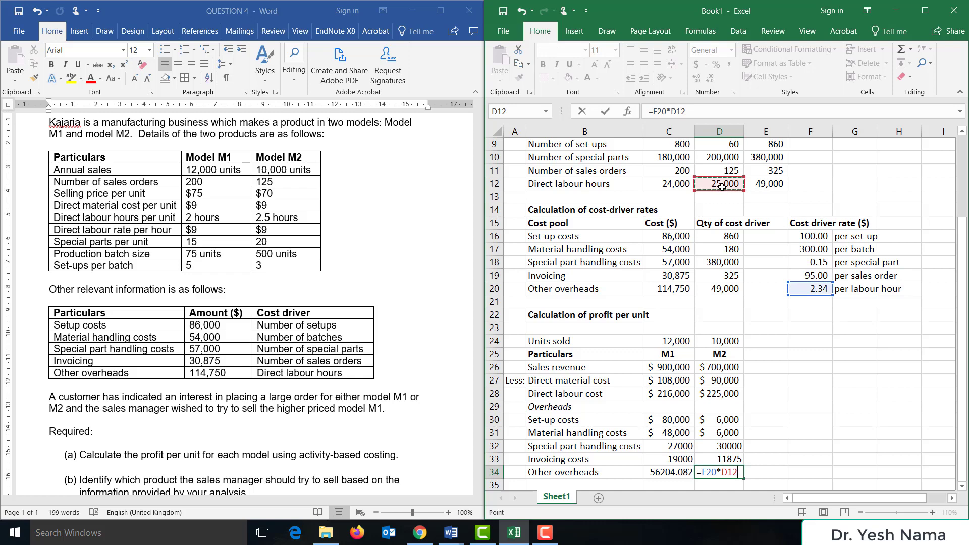
pyautogui.press('Return')
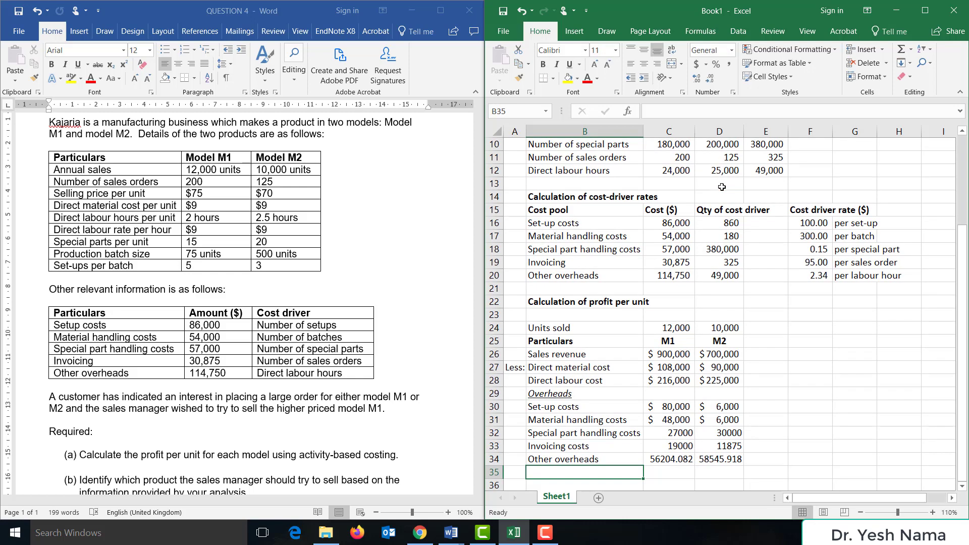
# - Clear both models' other overheads formulas from C34:D34
pyautogui.press('Up')
pyautogui.press('Right')
pyautogui.hotkey('shift', 'Right')
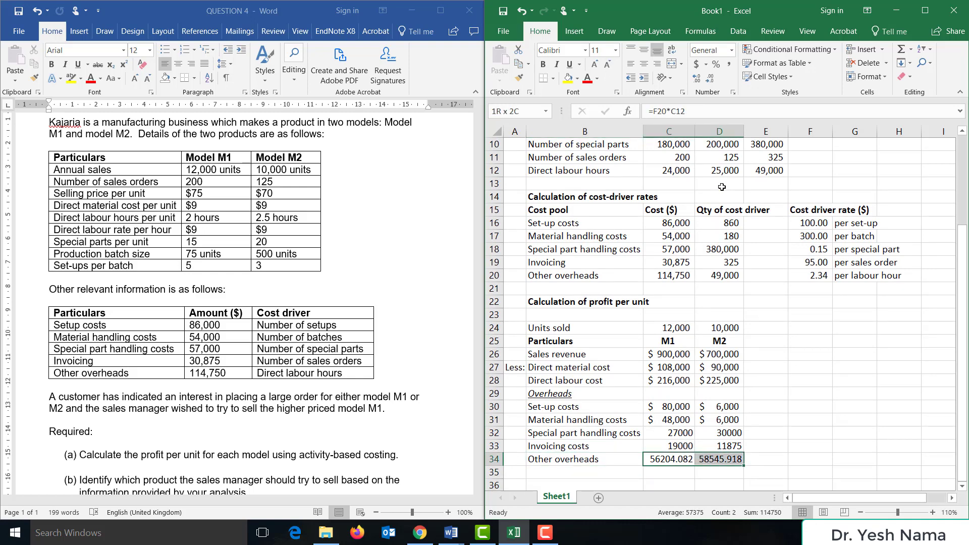
pyautogui.press('Delete')
pyautogui.hotkey('shift', 'Left')
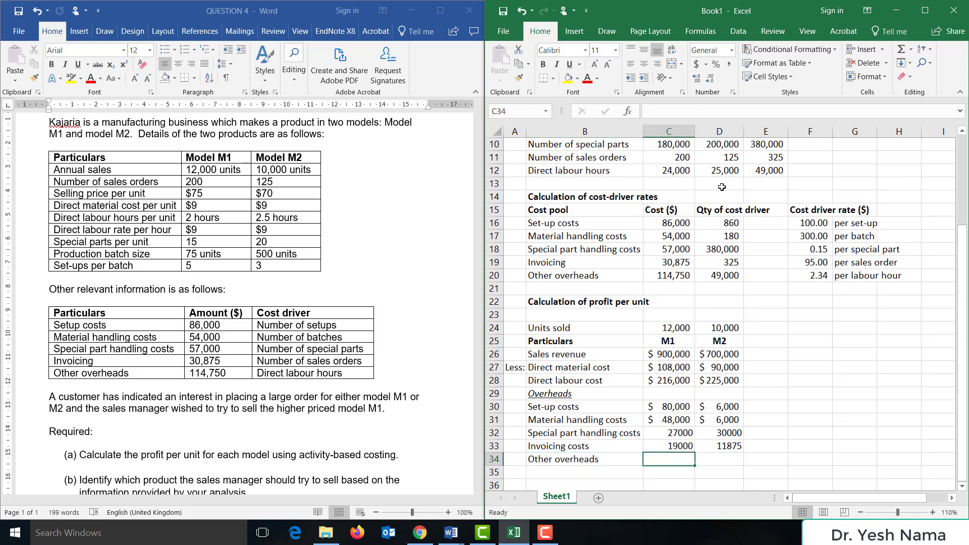
pyautogui.write('=')
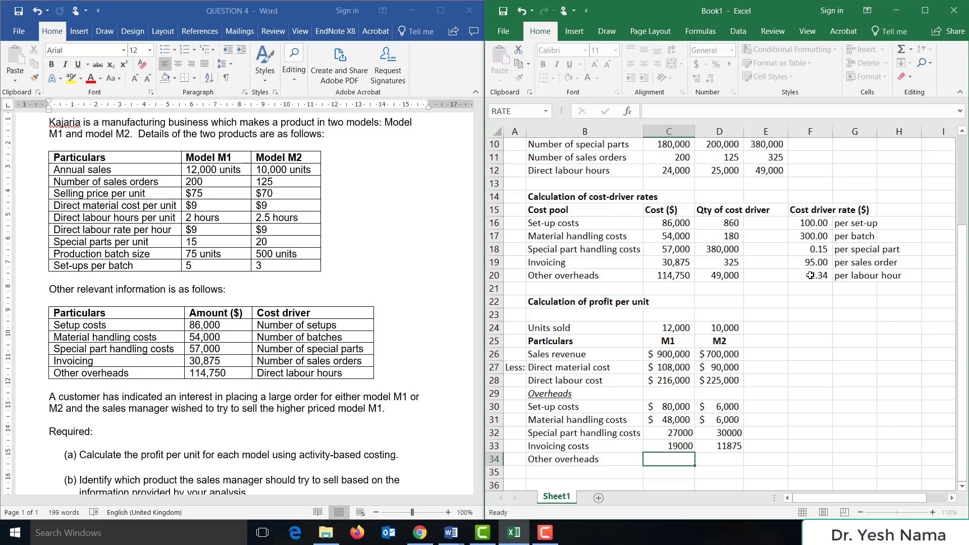
pyautogui.press('Escape')
# - Copy the currency format of M1's material handling costs in C31 onto C32:D36
pyautogui.press('Up')
pyautogui.press('Up')
pyautogui.hotkey('shift', 'Down')
pyautogui.hotkey('shift', 'Down')
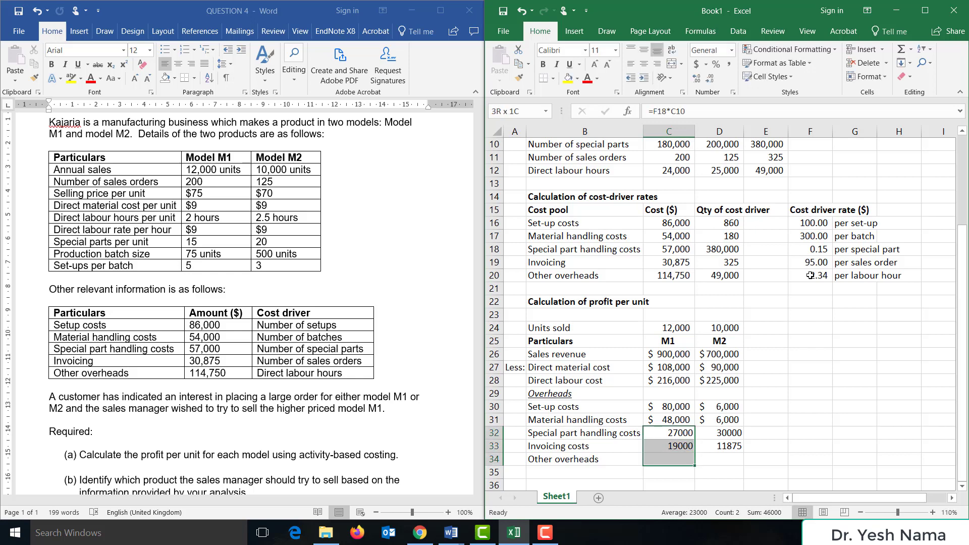
pyautogui.press('Up')
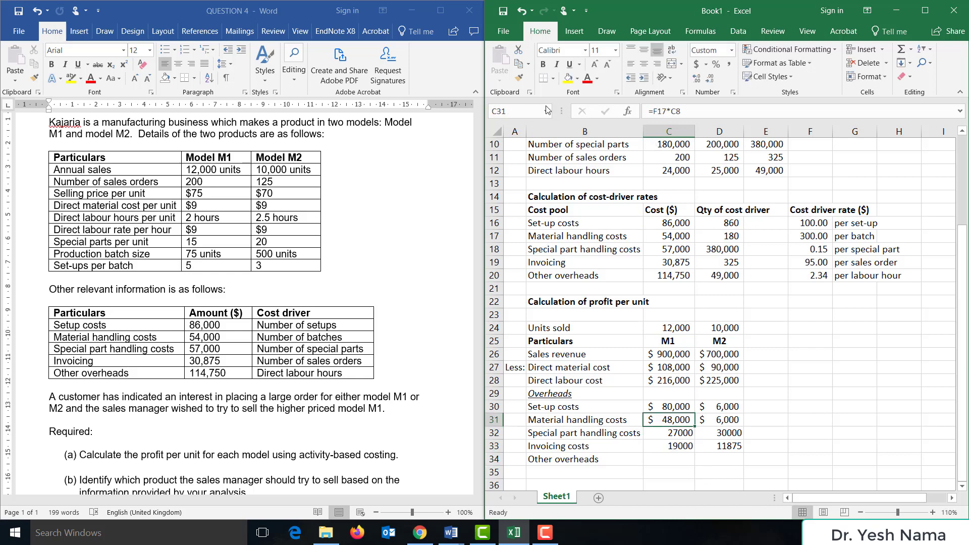
pyautogui.click(519, 77)
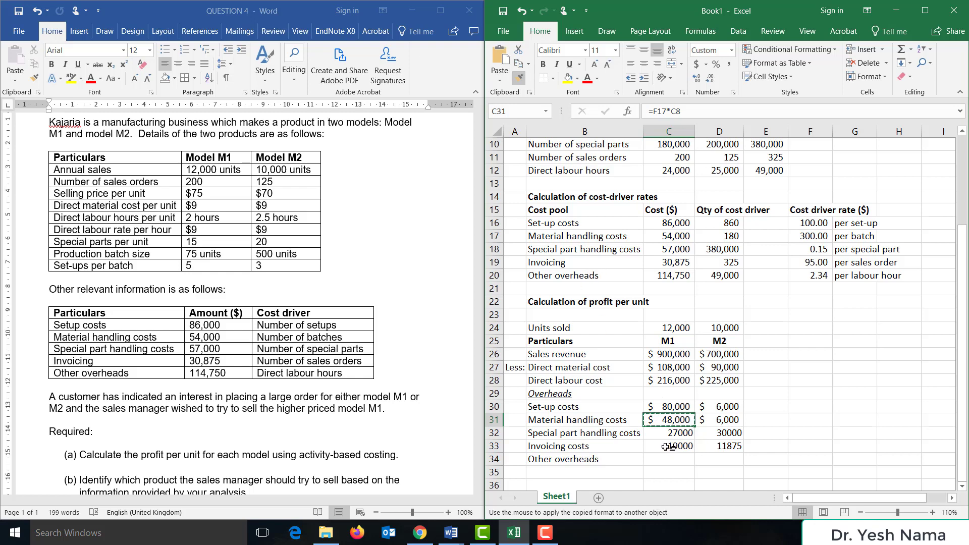
pyautogui.moveTo(668, 432); pyautogui.dragTo(720, 480)
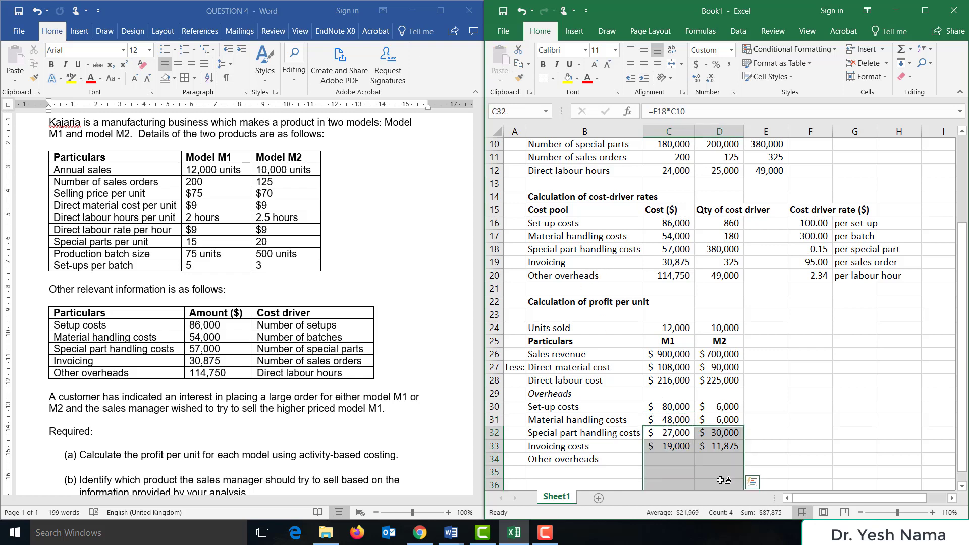
# - Enter M1's other overheads in C34 as the labour hour rate in F20 multiplied by M1's direct labour hours in C12
pyautogui.click(658, 459)
pyautogui.write('=')
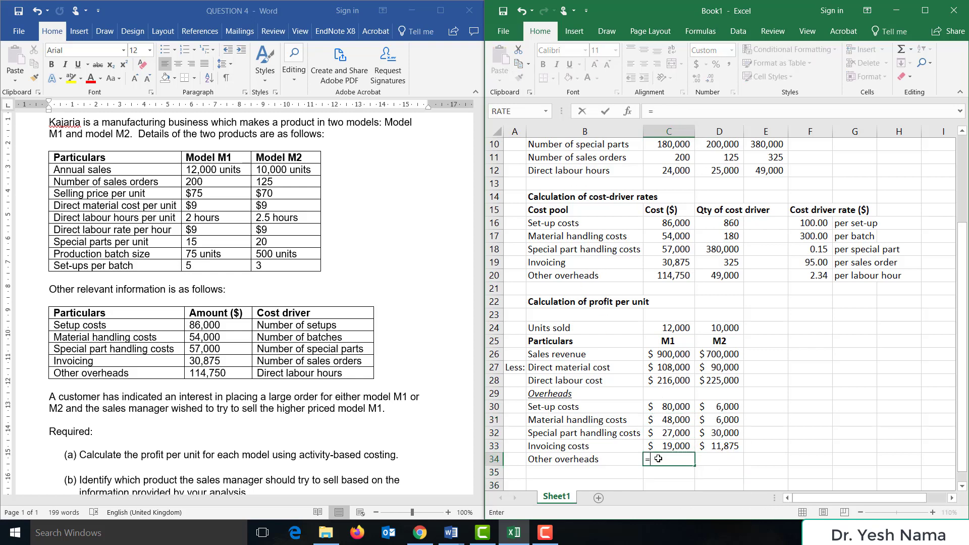
pyautogui.click(808, 275)
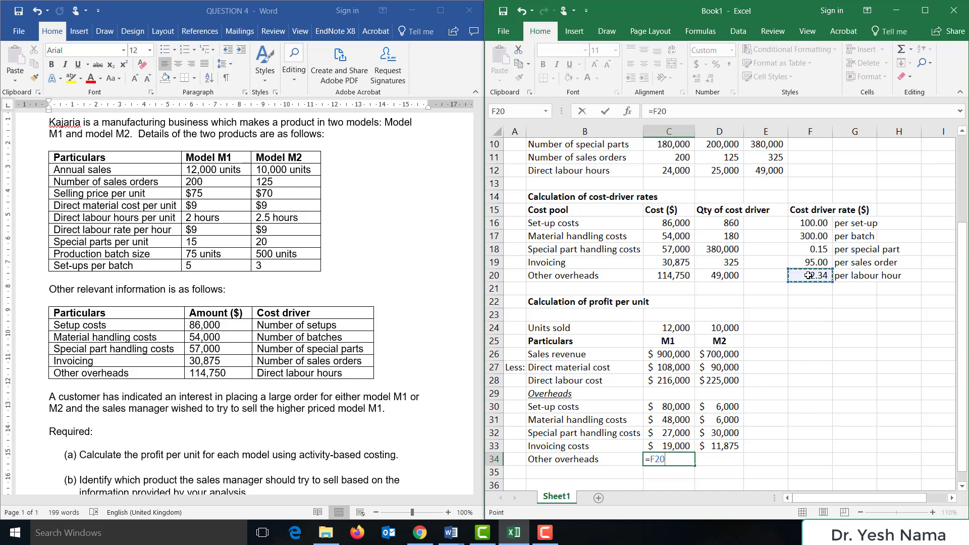
pyautogui.write('*')
pyautogui.click(679, 172)
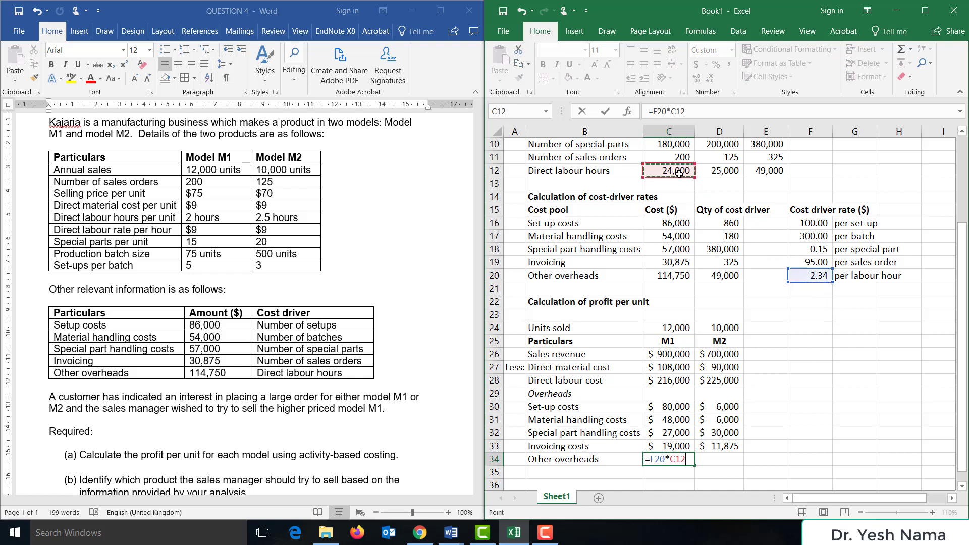
# - Enter M2's other overheads in D34 as the labour hour rate in F20 multiplied by M2's direct labour hours in D12
pyautogui.press('Tab')
pyautogui.write('=')
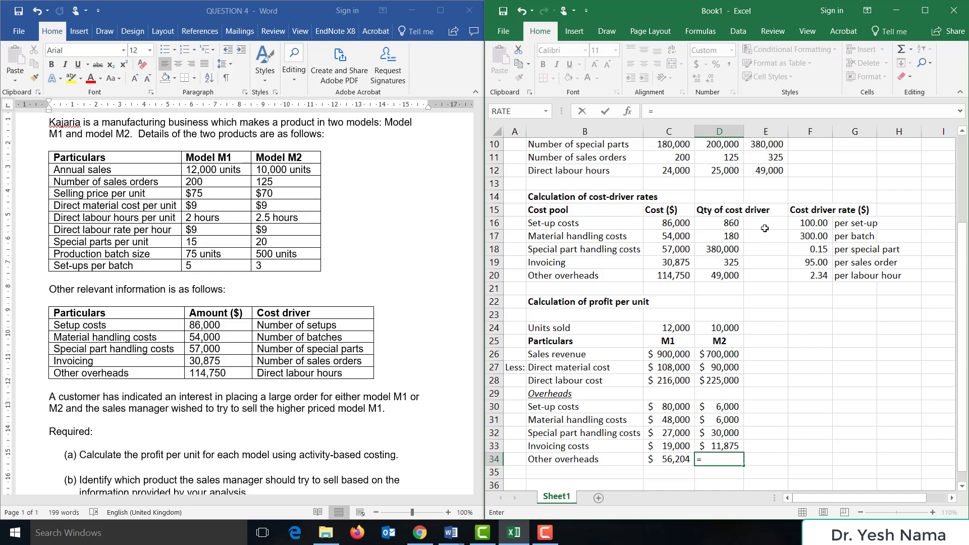
pyautogui.click(807, 276)
pyautogui.write('*')
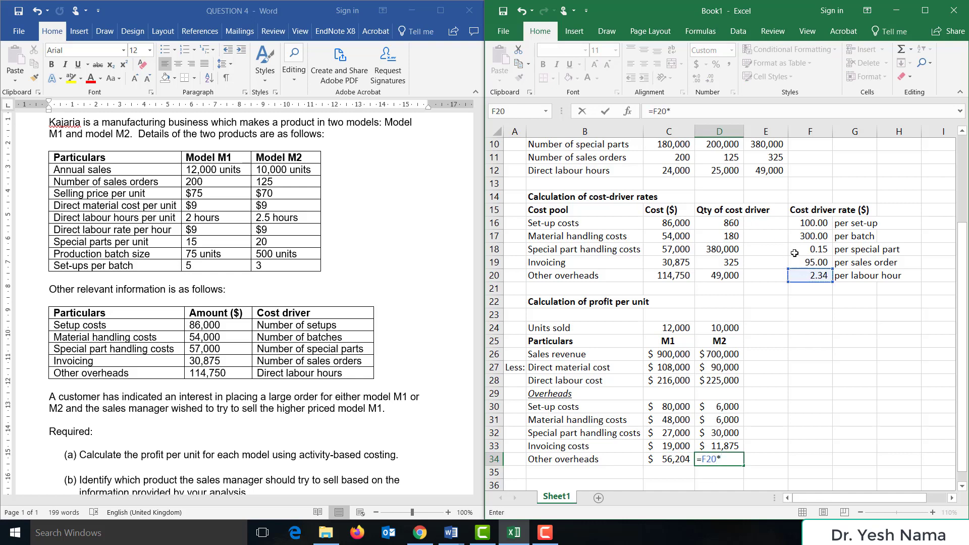
pyautogui.click(716, 170)
pyautogui.press('Return')
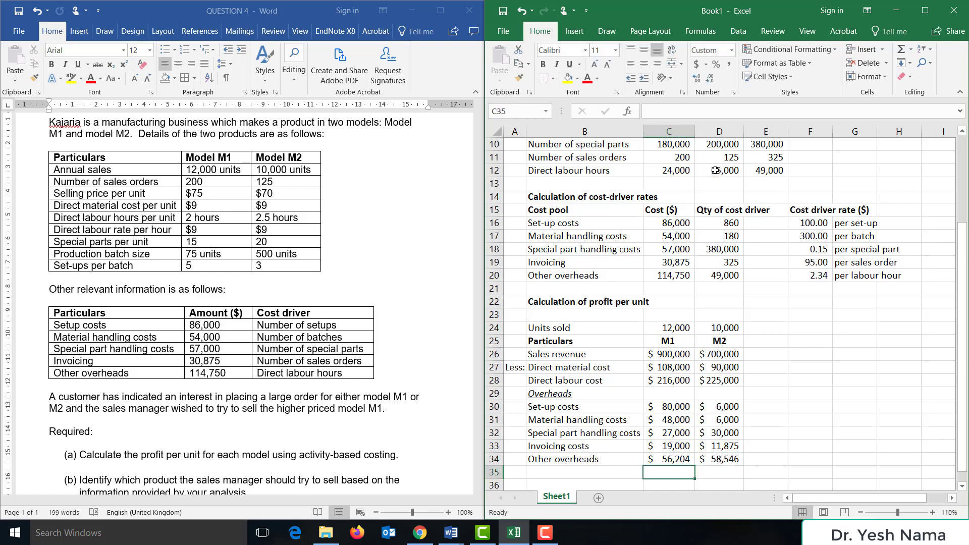
pyautogui.press('Left')
pyautogui.press('Down')
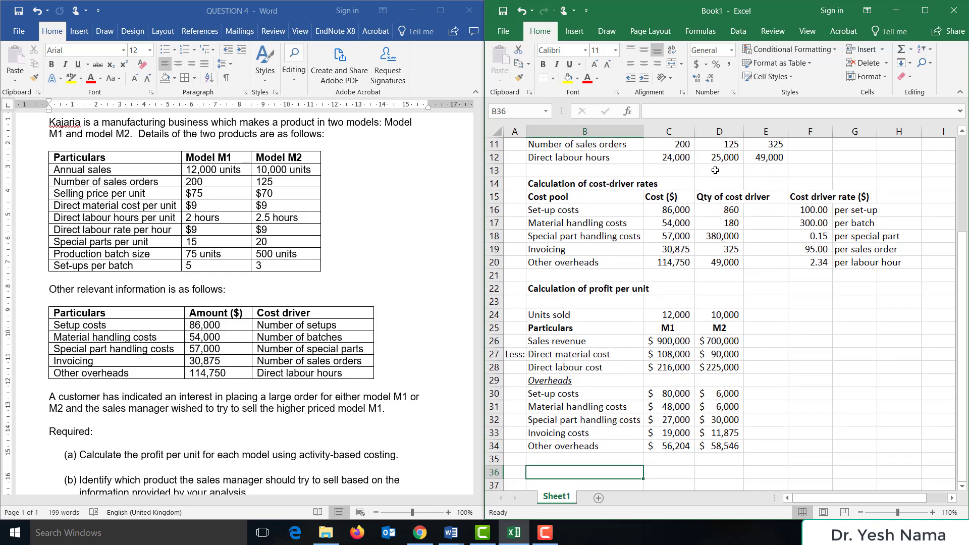
# - Enter the row label Operating profit in B36, leaving row 35 blank below the other overheads
pyautogui.press('Up')
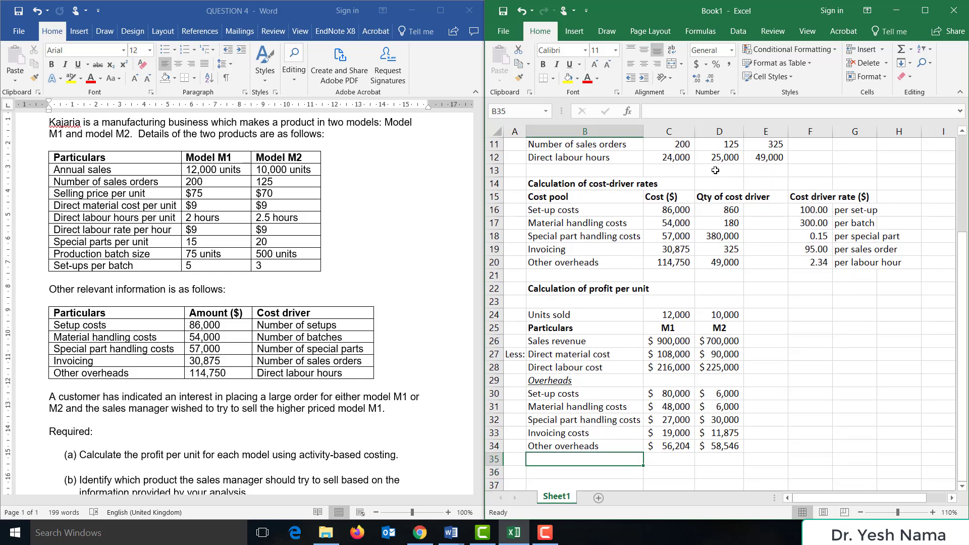
pyautogui.press('Down')
pyautogui.write('Operating ')
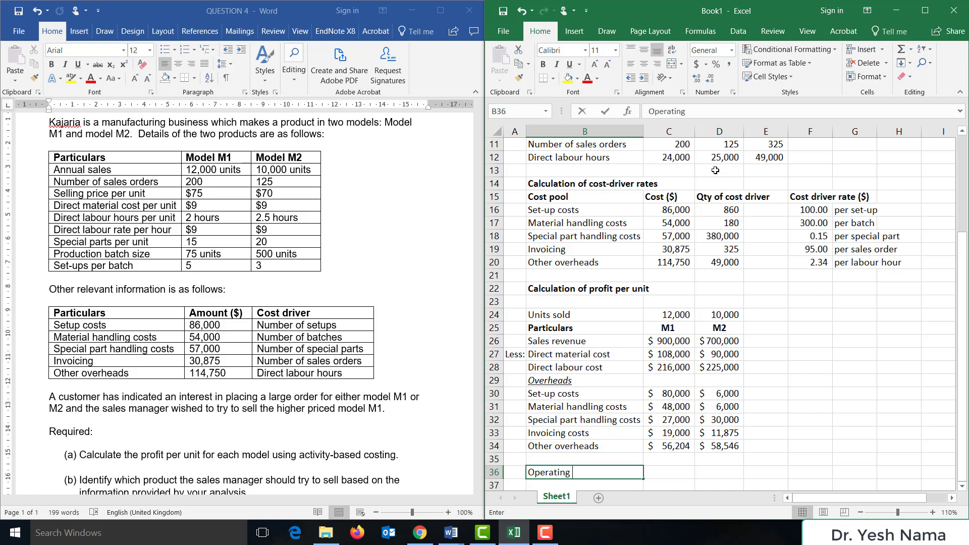
pyautogui.write('profit')
# - Enter M1's operating profit in C36 as the sales revenue in C26 minus the sum of the costs in C27:C35
pyautogui.press('Tab')
pyautogui.write('=')
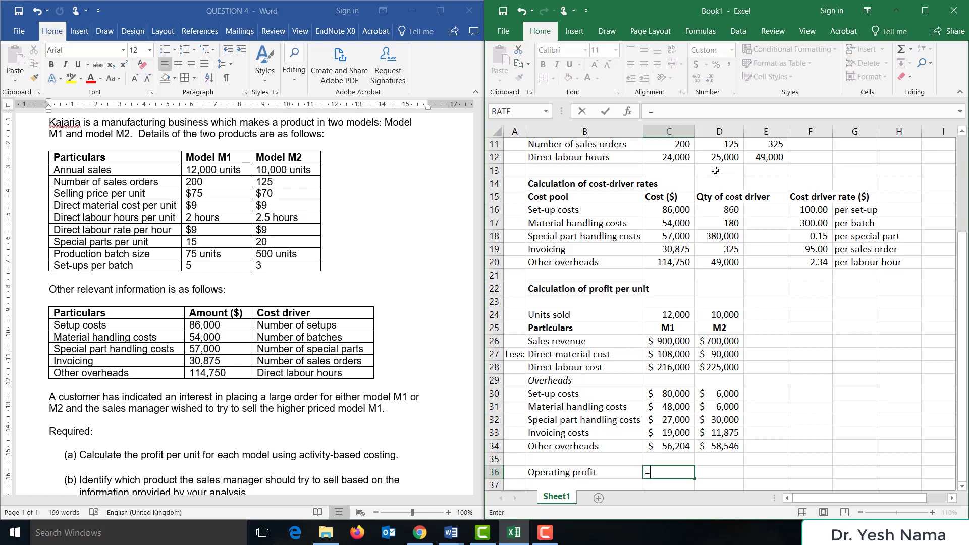
pyautogui.click(668, 342)
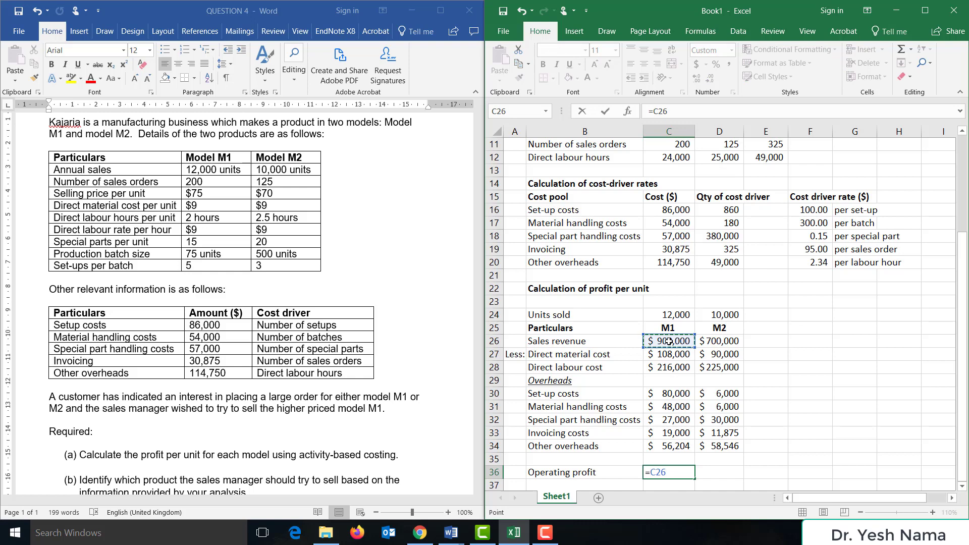
pyautogui.write('-sum(')
pyautogui.press('Up')
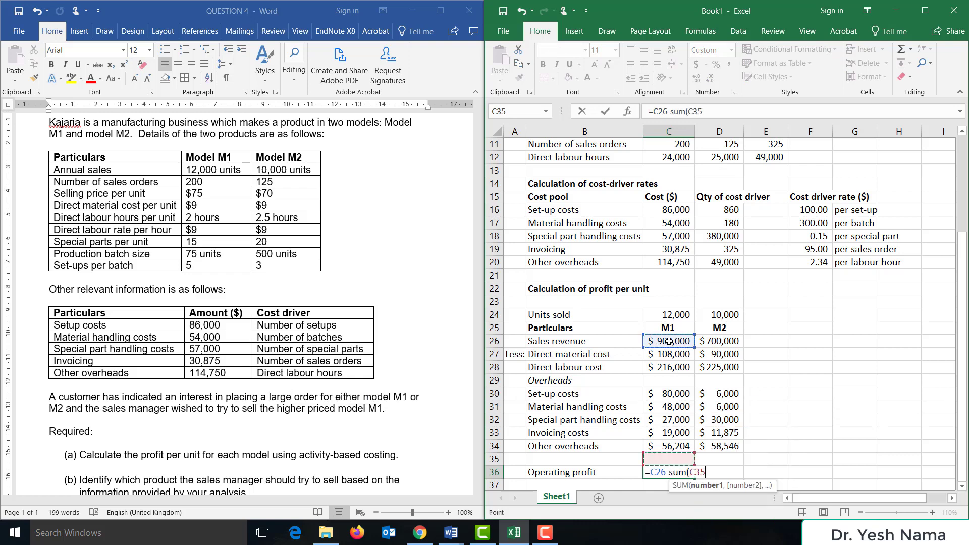
pyautogui.hotkey('shift', 'Up')
pyautogui.hotkey('shift', 'Up')
pyautogui.hotkey('shift', 'Up')
pyautogui.hotkey('shift', 'Up')
pyautogui.hotkey('shift', 'Up')
pyautogui.hotkey('shift', 'Up')
pyautogui.hotkey('shift', 'Up')
pyautogui.hotkey('shift', 'Up')
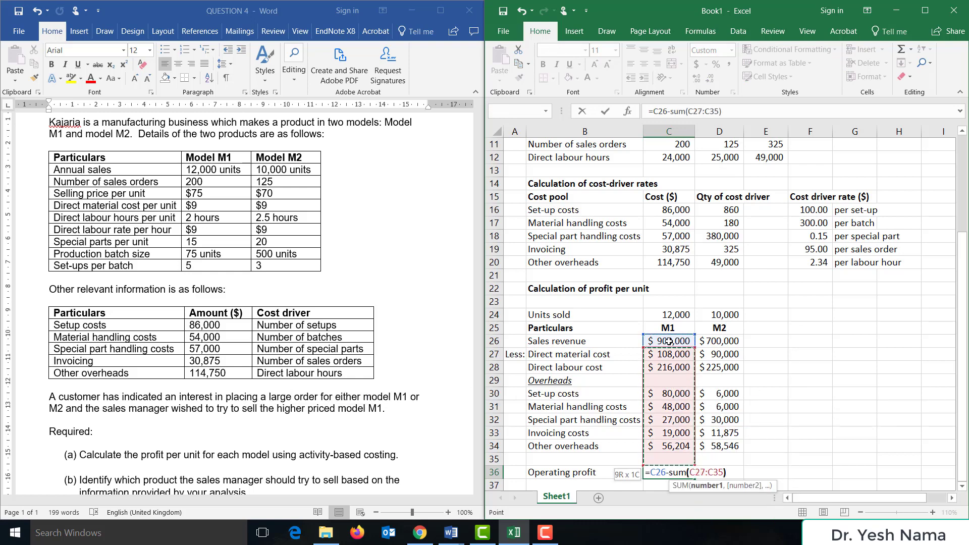
pyautogui.press('Return')
# - Copy M1's operating profit formula from C36 to D36 for M2
pyautogui.press('Up')
pyautogui.press('Left')
pyautogui.press('Right')
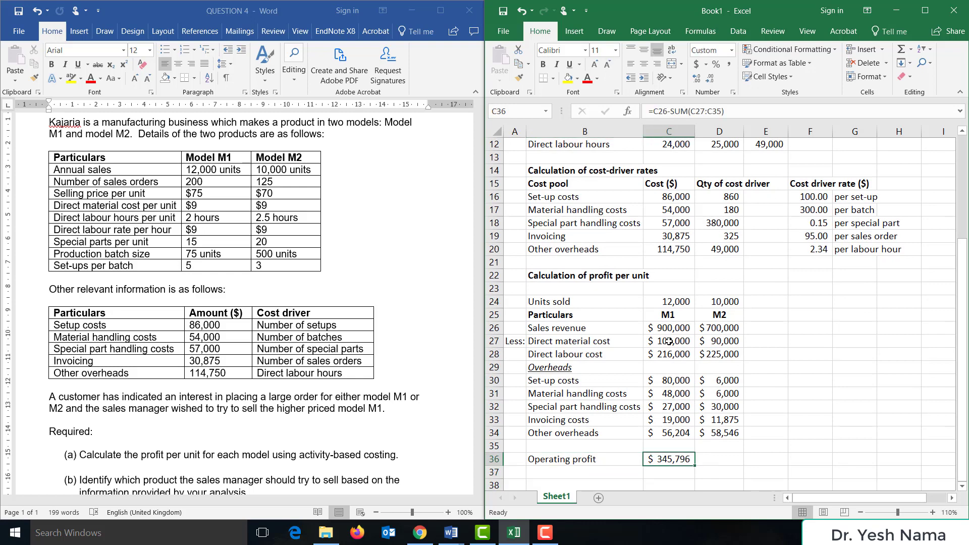
pyautogui.hotkey('ctrl', 'c')
pyautogui.press('Right')
pyautogui.hotkey('ctrl', 'v')
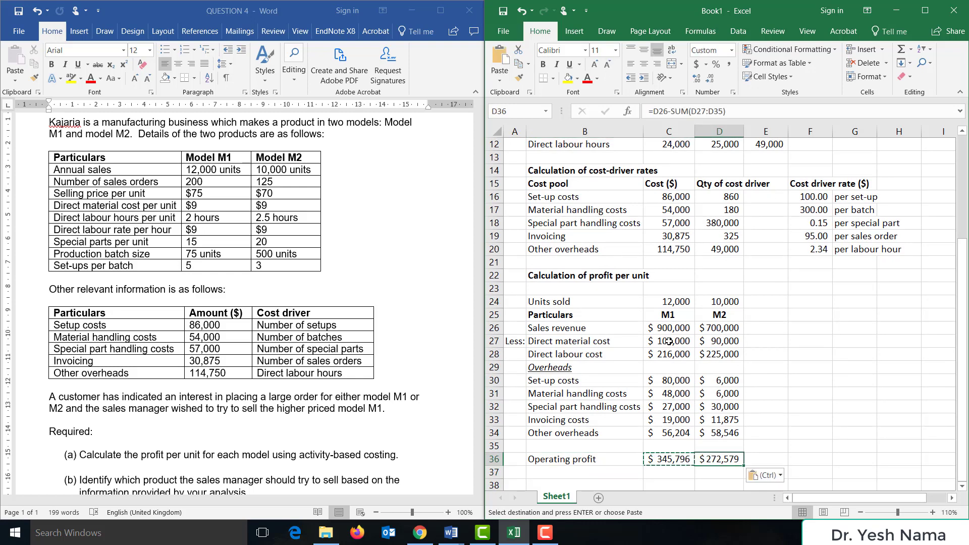
pyautogui.press('Escape')
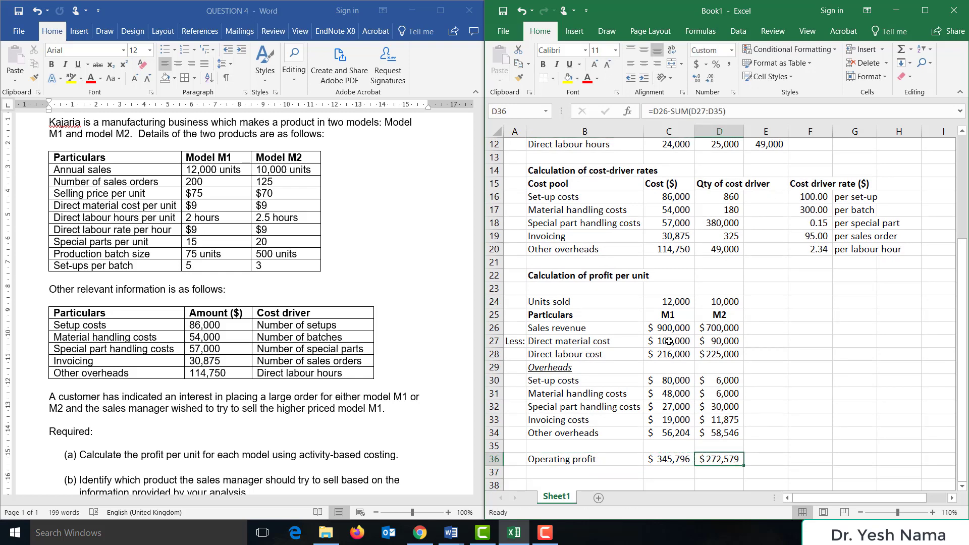
# - Label B37 as Profit per unit and enter M1's figure in C37 as operating profit C36 divided by units sold C24
pyautogui.press('Down')
pyautogui.press('Left')
pyautogui.press('Left')
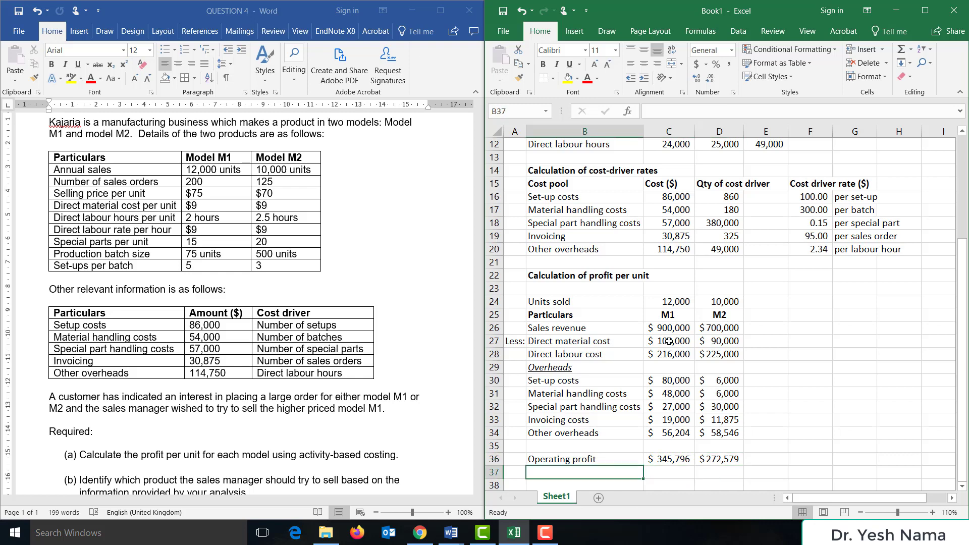
pyautogui.write('Profit per unit')
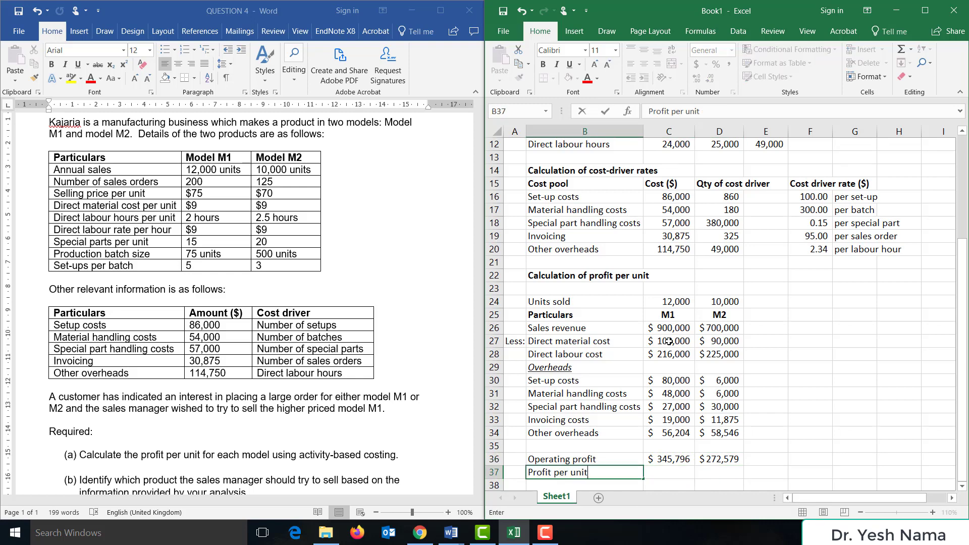
pyautogui.press('Tab')
pyautogui.write('=C36/')
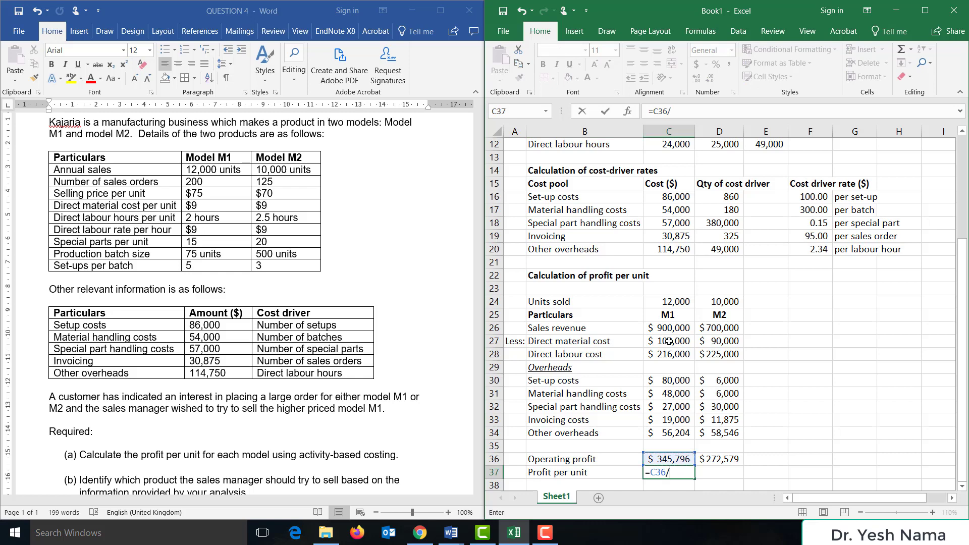
pyautogui.click(670, 301)
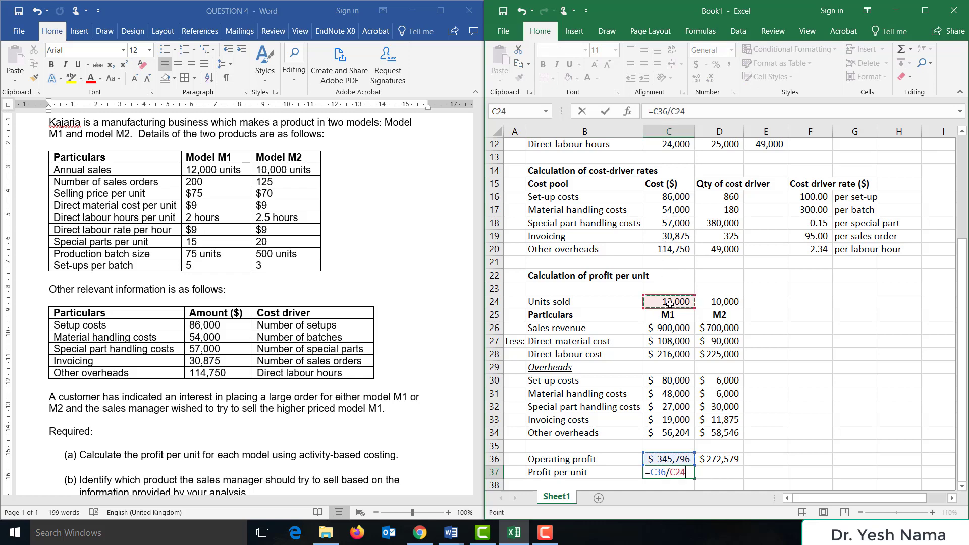
pyautogui.press('Return')
# - Copy M1's profit per unit formula from C37 to D37 and apply the dollar accounting format to both cells
pyautogui.press('Up')
pyautogui.hotkey('ctrl', 'c')
pyautogui.press('Right')
pyautogui.hotkey('ctrl', 'v')
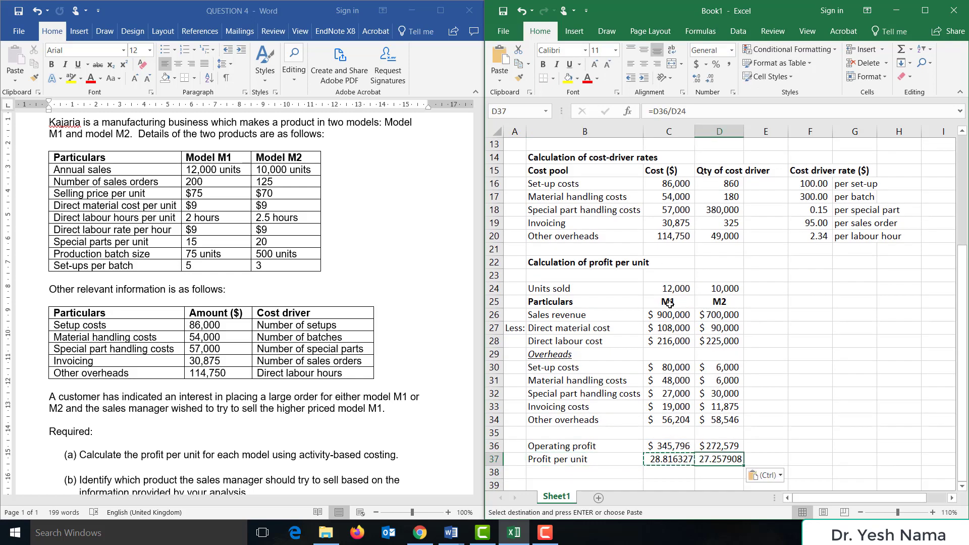
pyautogui.hotkey('shift', 'Left')
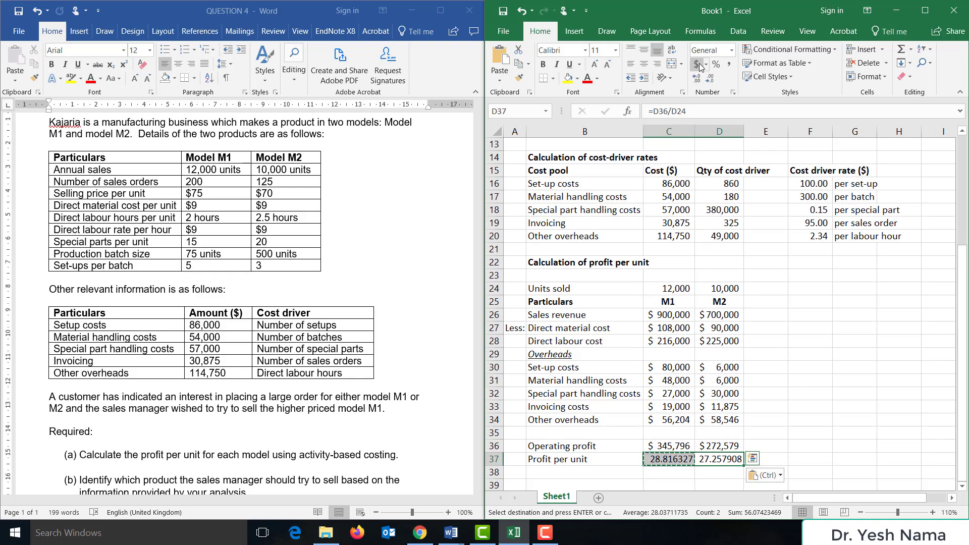
pyautogui.click(697, 64)
# - Enter the question part label 4 (b) in A39
pyautogui.press('Left')
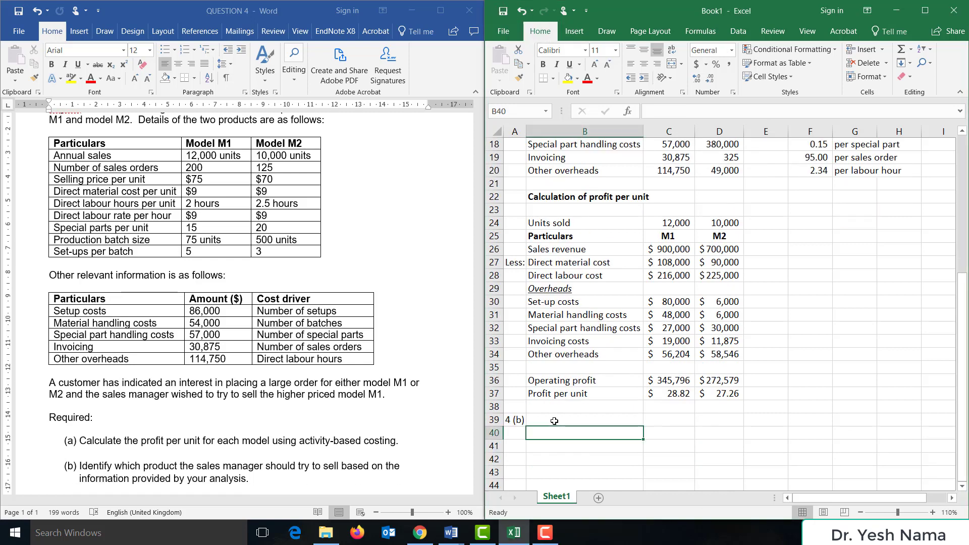
pyautogui.click(554, 420)
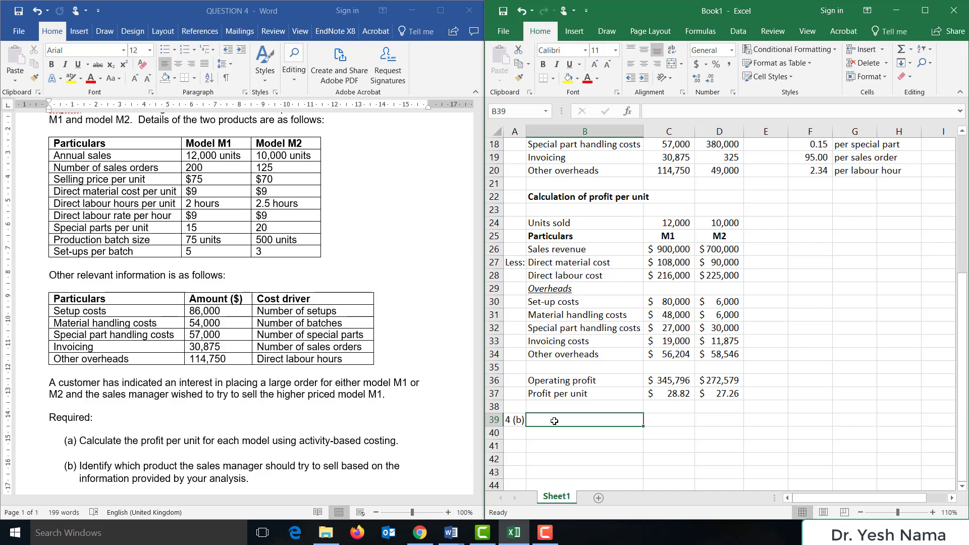
pyautogui.press('Return')
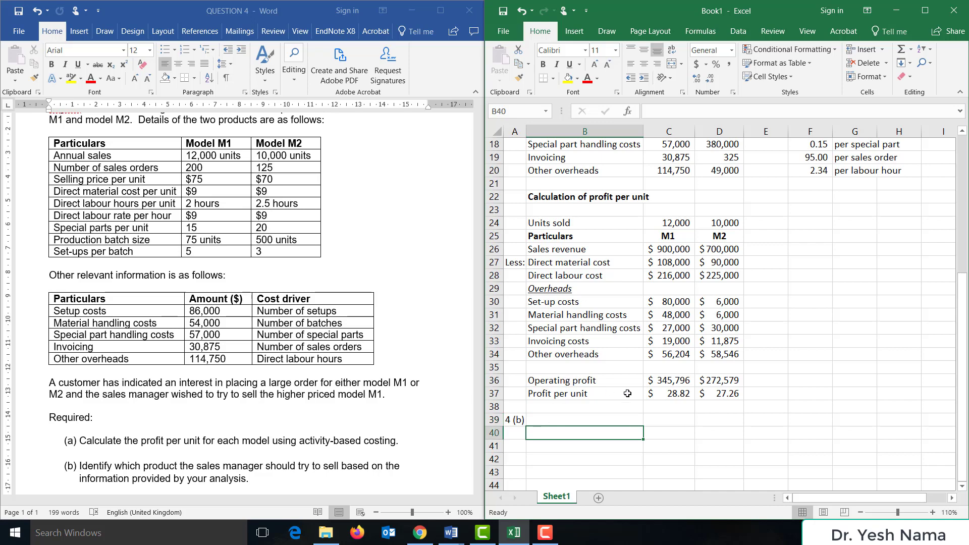
# - Enter the row label Profit (% of selling price) in B40
pyautogui.click(668, 396)
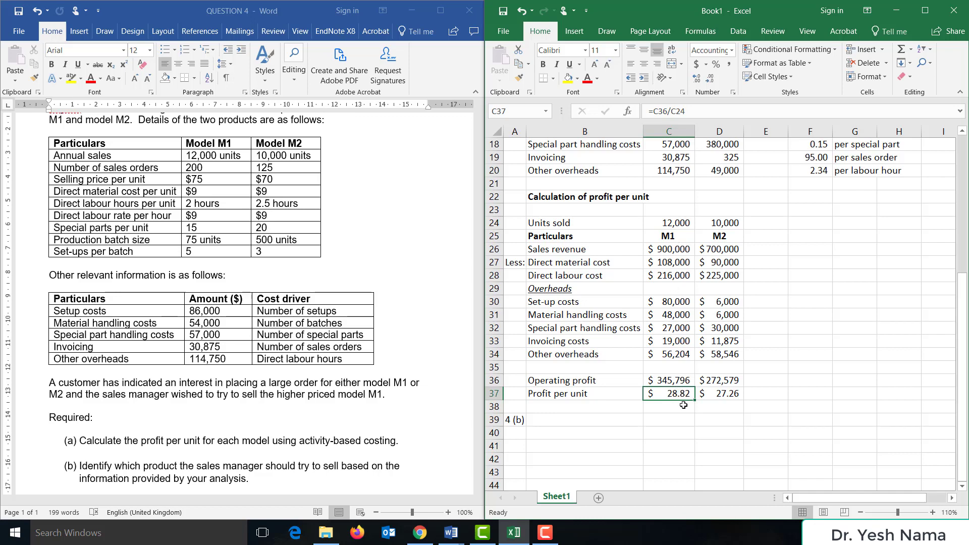
pyautogui.rightClick(567, 428)
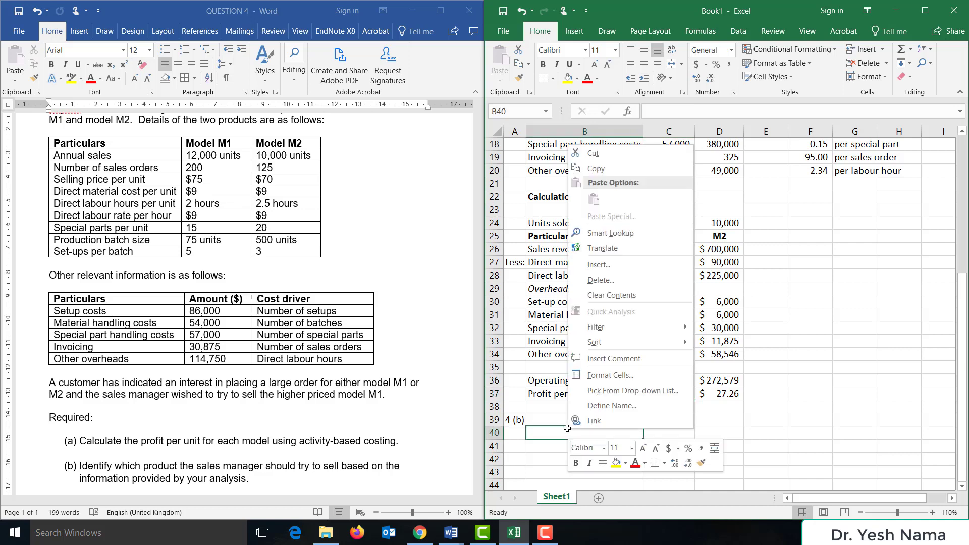
pyautogui.press('Escape')
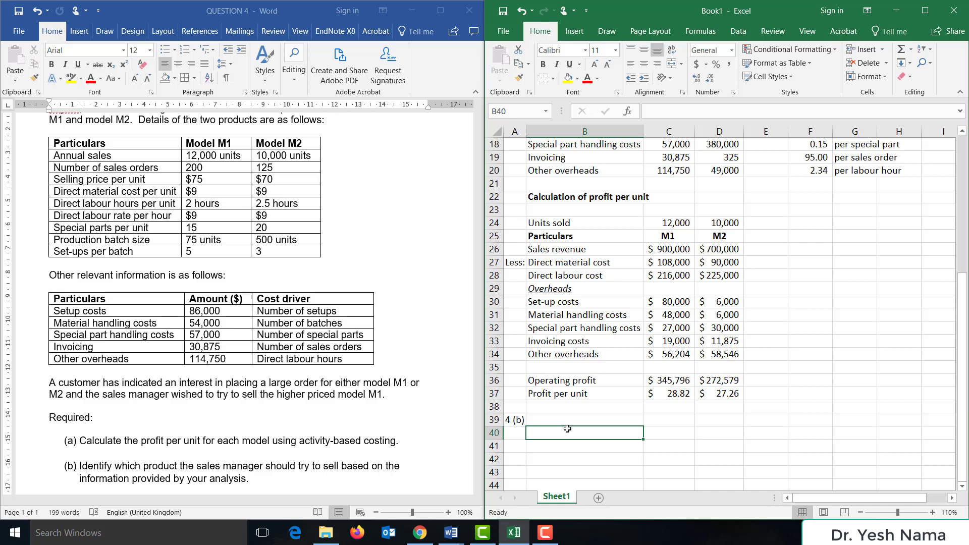
pyautogui.write('Profit (% of selling price)')
# - Enter M1's profit percentage in C40 as the profit per unit in C37 divided by the selling price of 75
pyautogui.click(670, 429)
pyautogui.write('=')
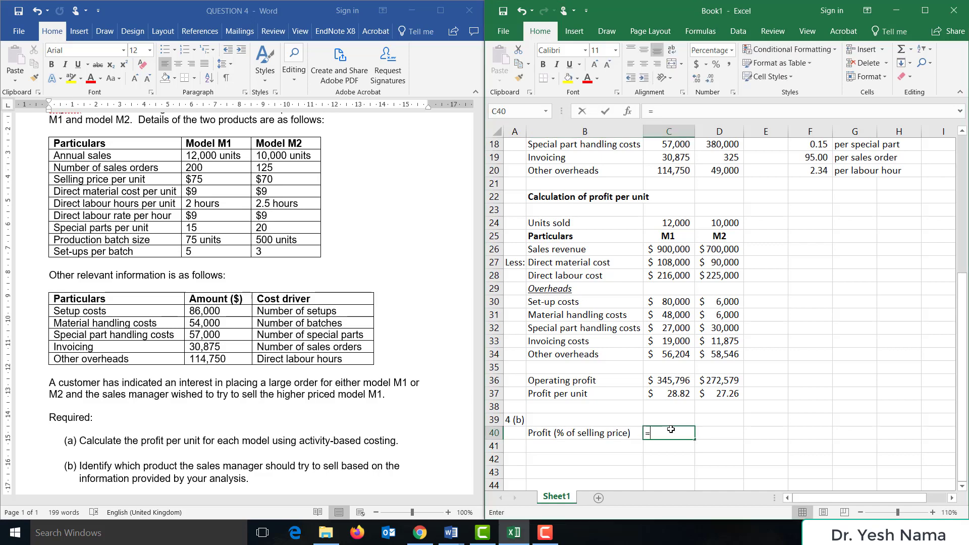
pyautogui.press('Up')
pyautogui.press('Up')
pyautogui.press('Up')
pyautogui.write('/75')
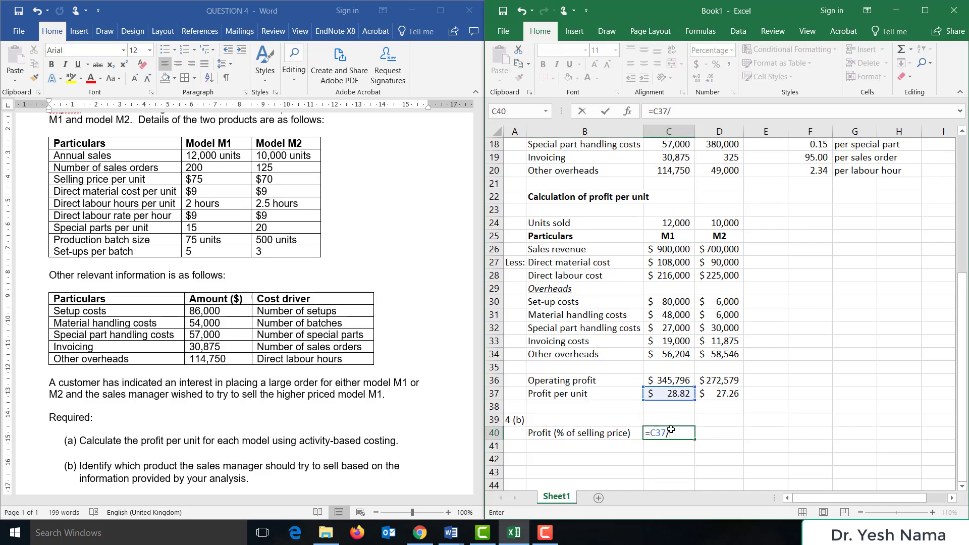
pyautogui.press('Return')
# - Enter M2's profit percentage in D40 as the profit per unit in D37 divided by the selling price of 70
pyautogui.click(671, 428)
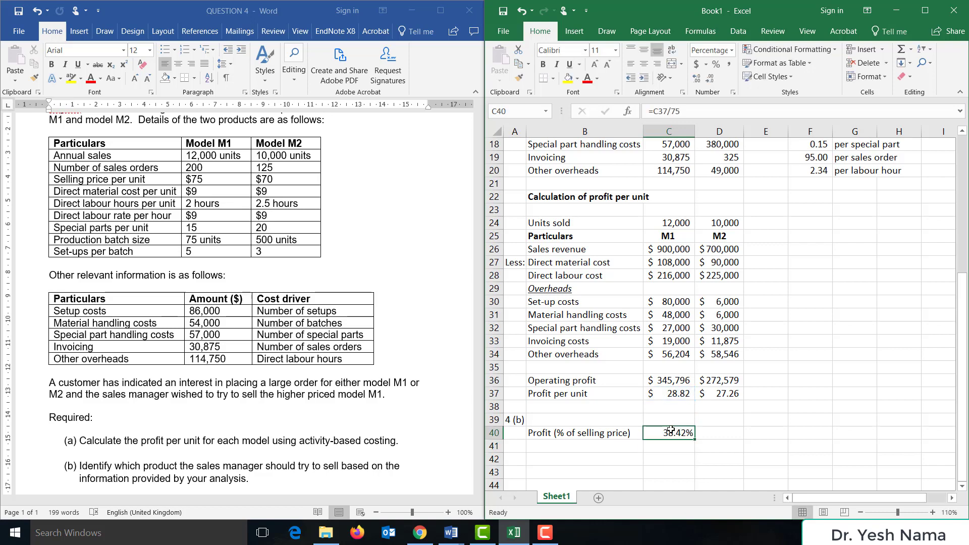
pyautogui.press('Right')
pyautogui.write('=')
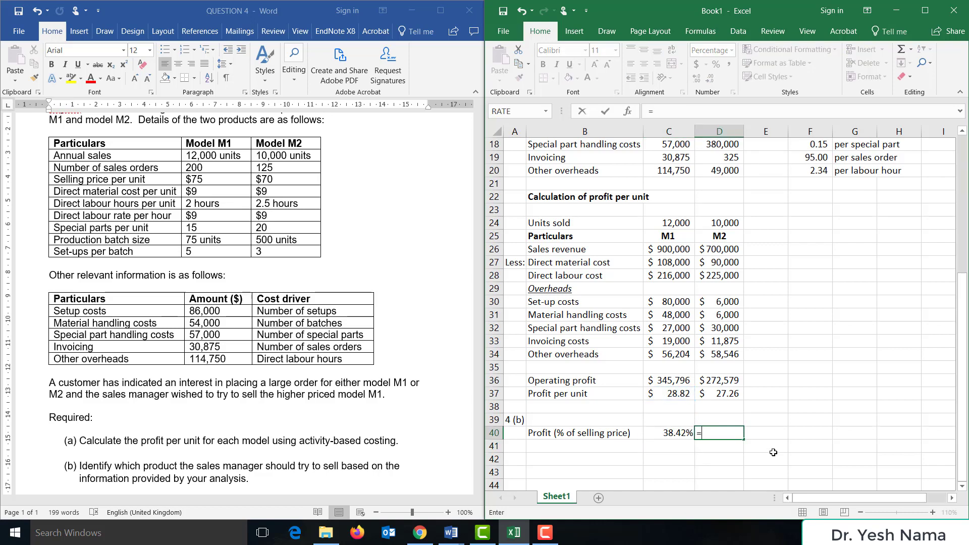
pyautogui.press('Up')
pyautogui.press('Up')
pyautogui.press('Up')
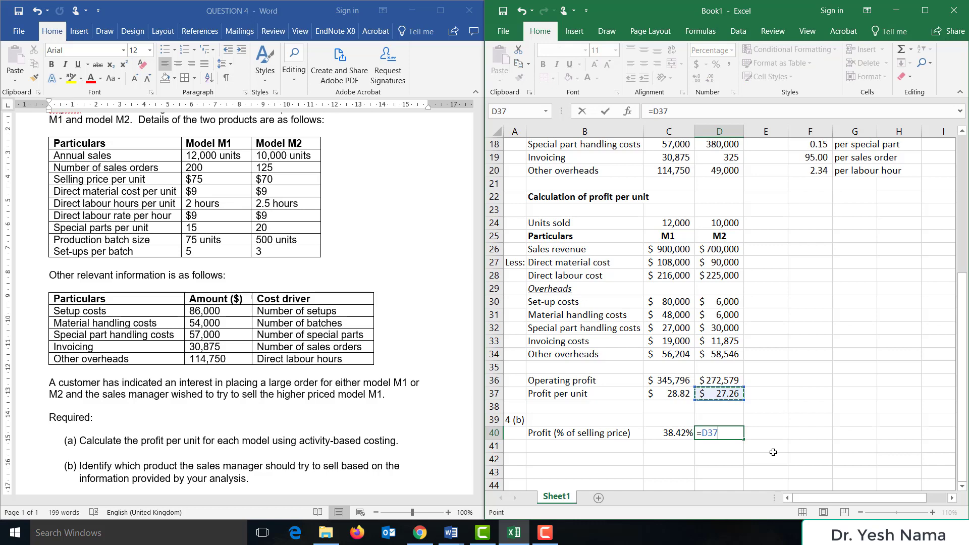
pyautogui.write('/70')
pyautogui.hotkey('ctrl', 'Return')
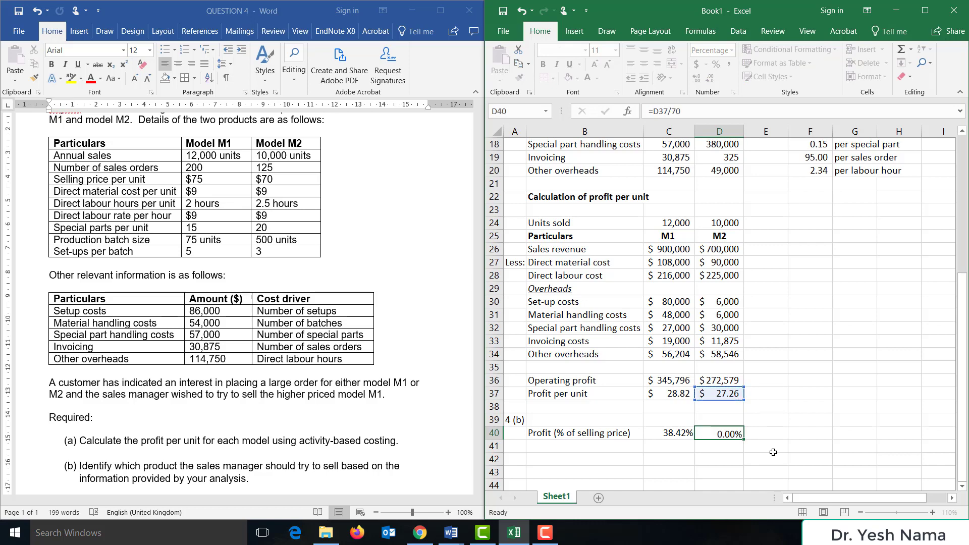